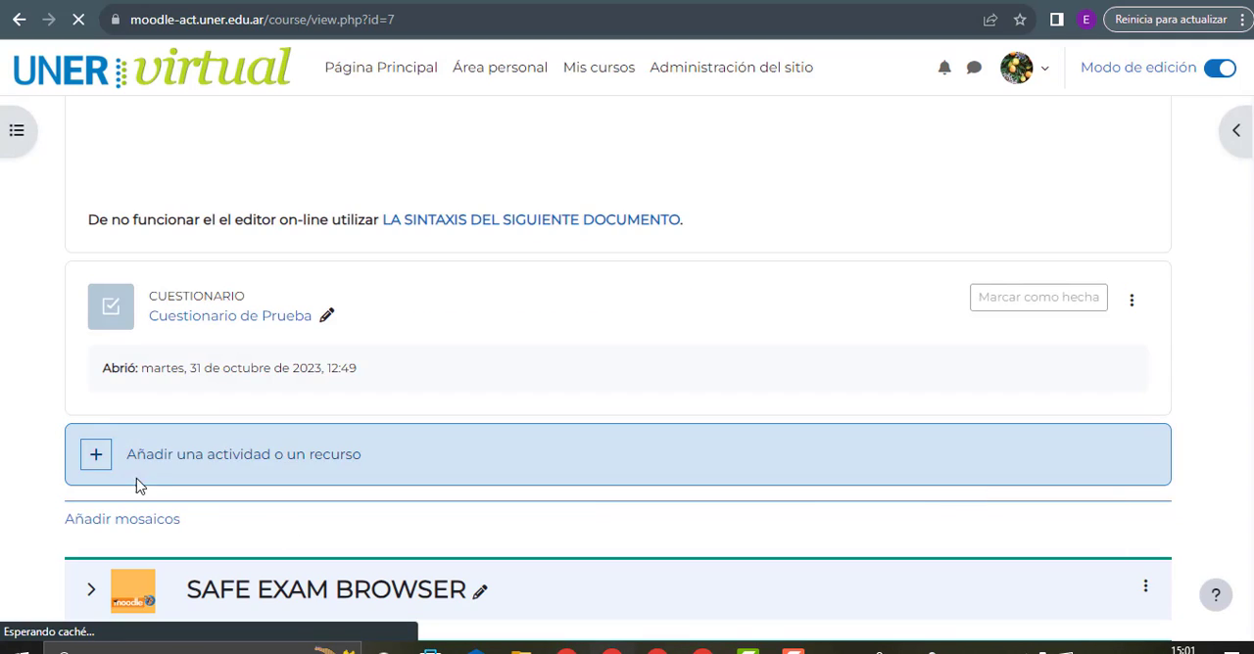
Add a new Cuestionario activity from the activities list to the course's CUESTIONARIO section
left_click(164, 468)
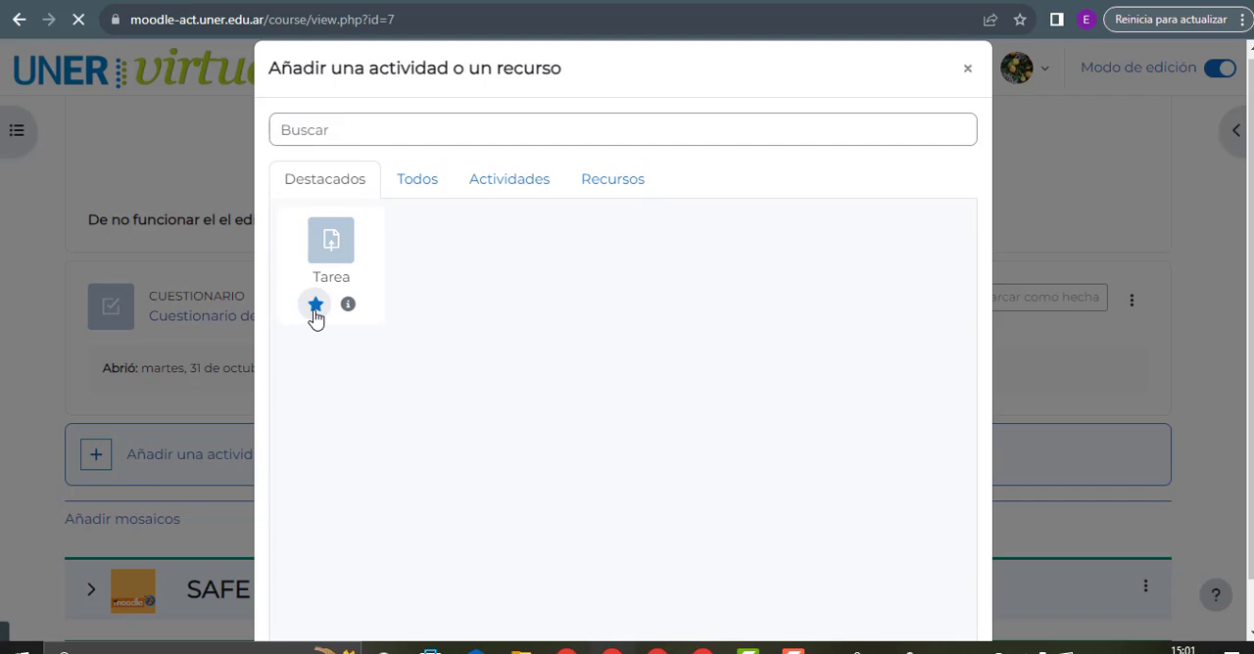
left_click(418, 186)
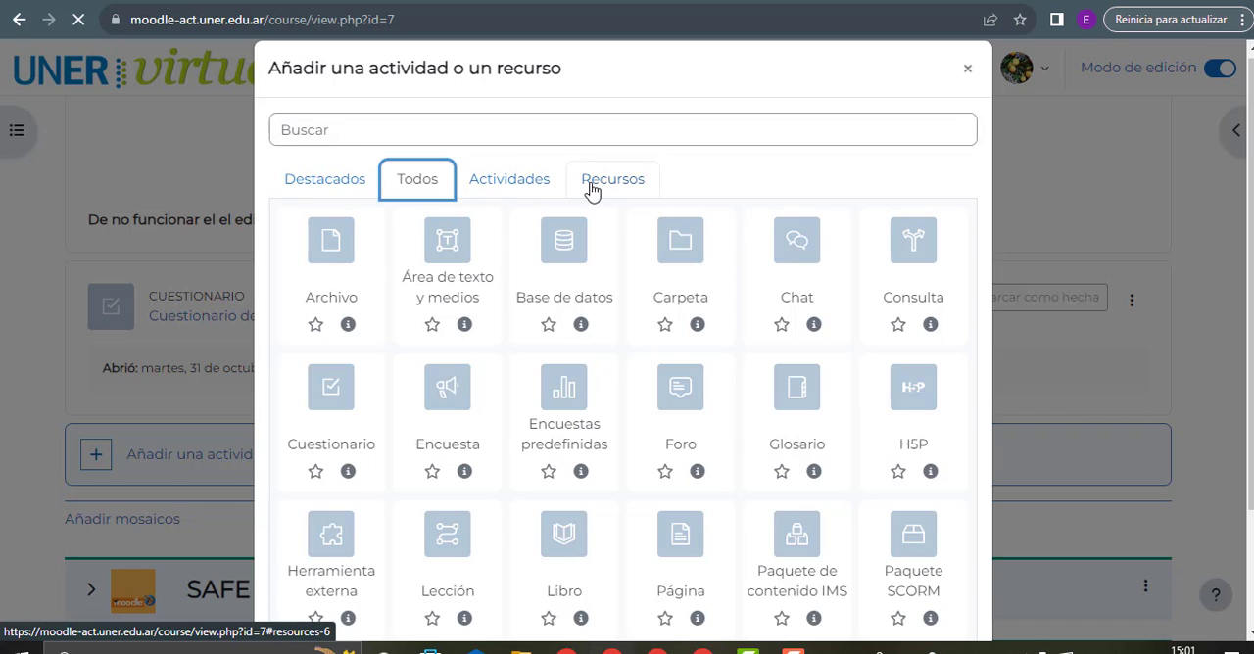
left_click(529, 192)
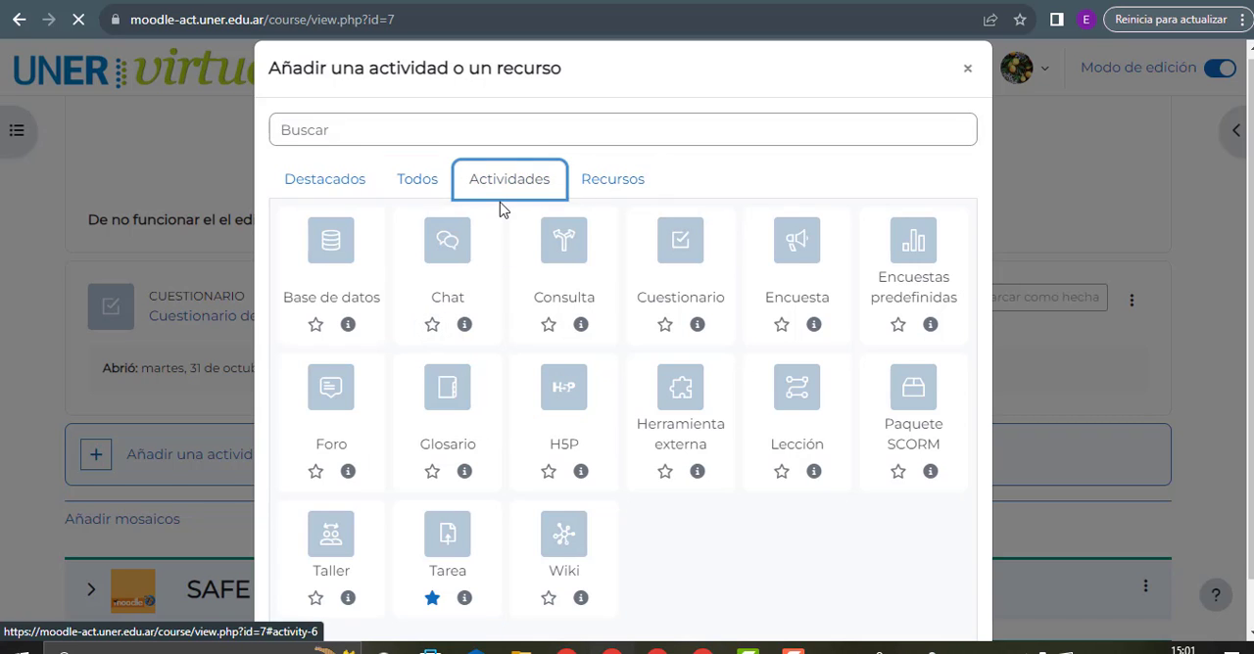
left_click(666, 326)
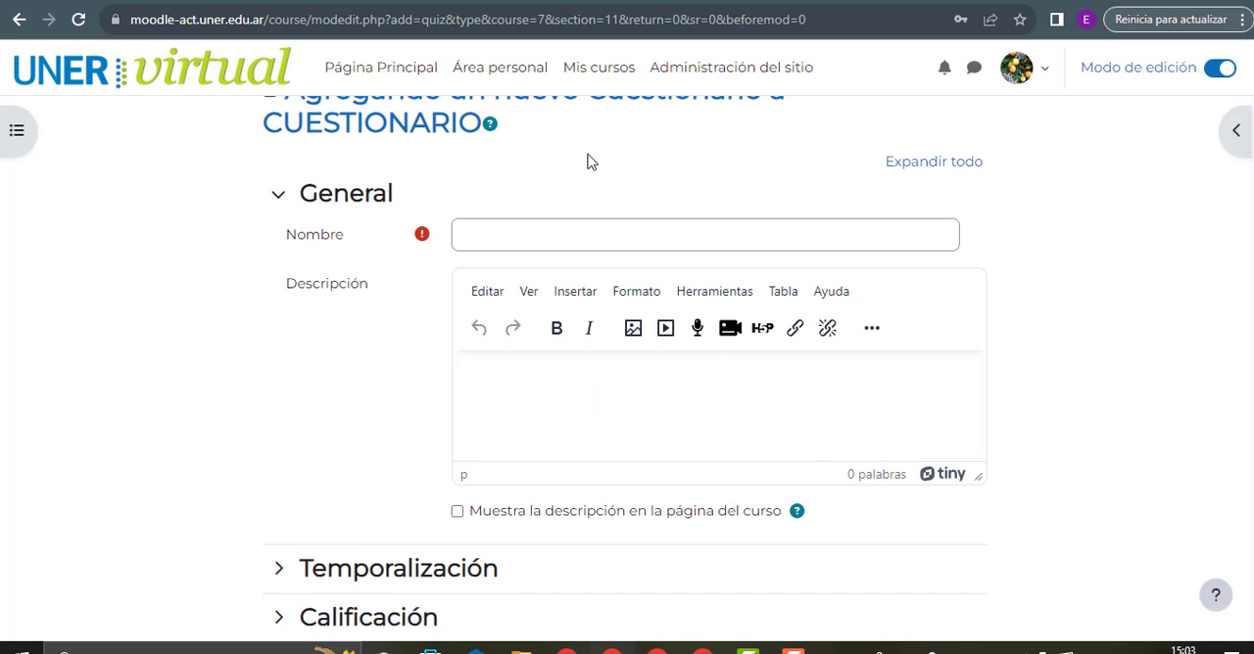
Name the new quiz "Parcial Unidad 1"
scroll(600, 252, "up", 2)
scroll(600, 320, "down", 1)
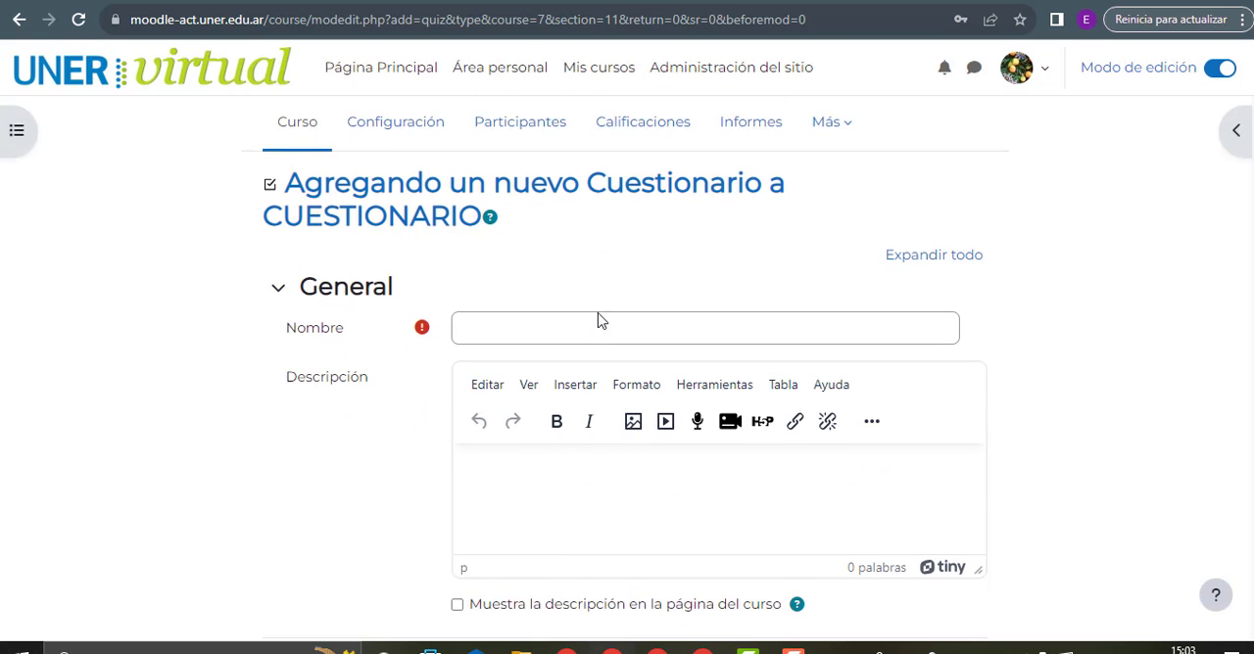
left_click(598, 324)
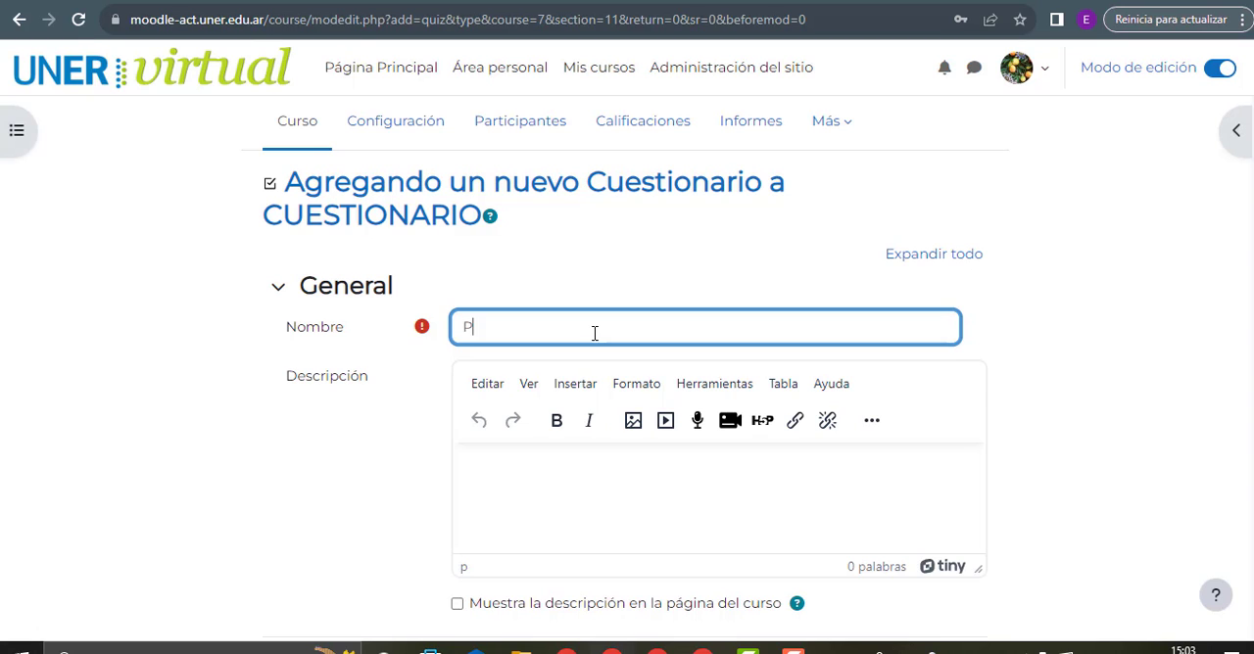
type("ial UNIdad ")
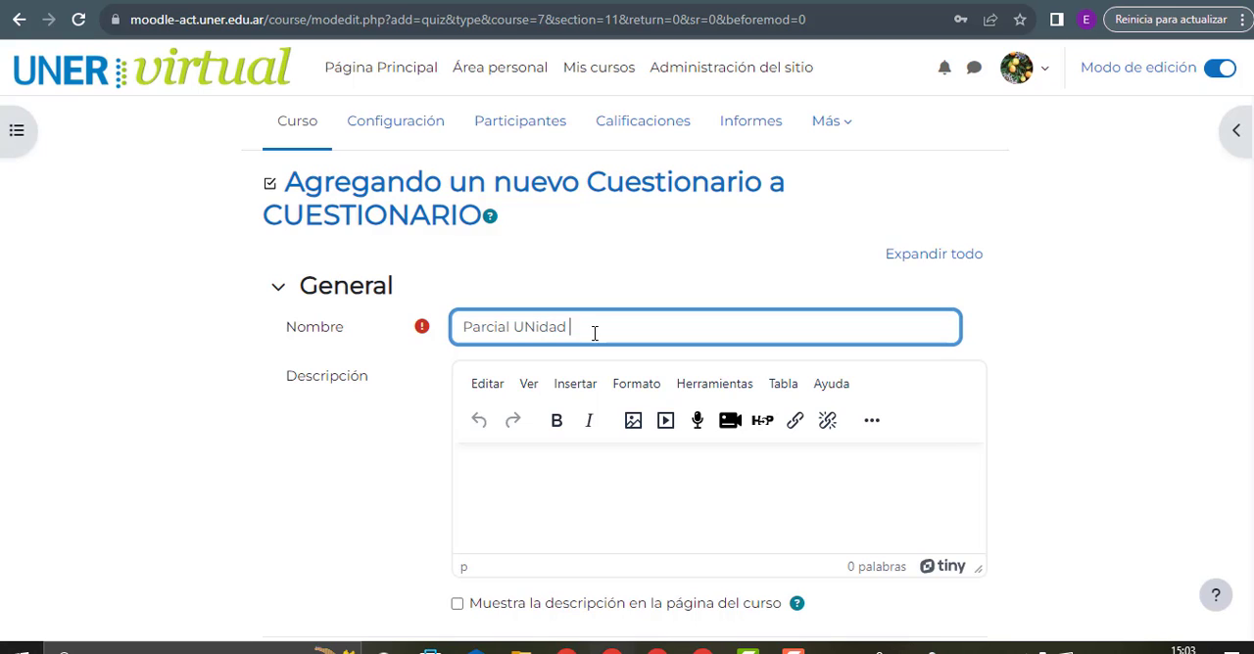
type("1")
left_click(532, 326)
key("BackSpace")
type("n")
Enter a quiz description beginning with "el sig cuestionario es sobre la"
scroll(529, 401, "down", 2)
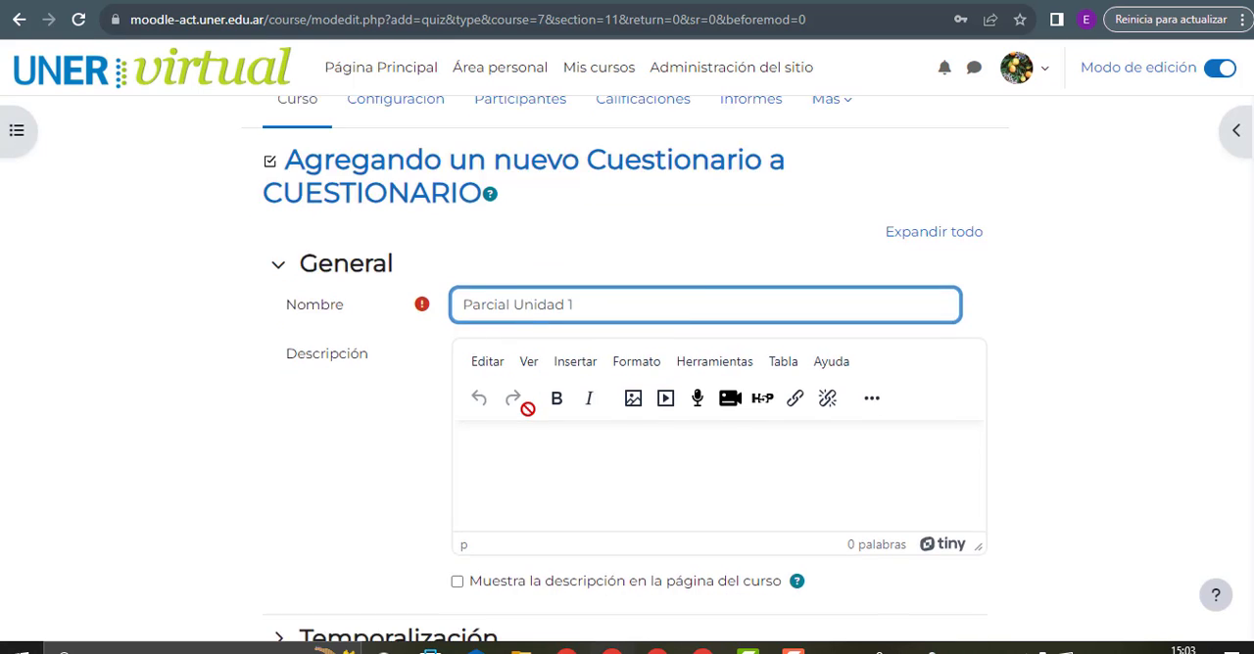
left_click(564, 314)
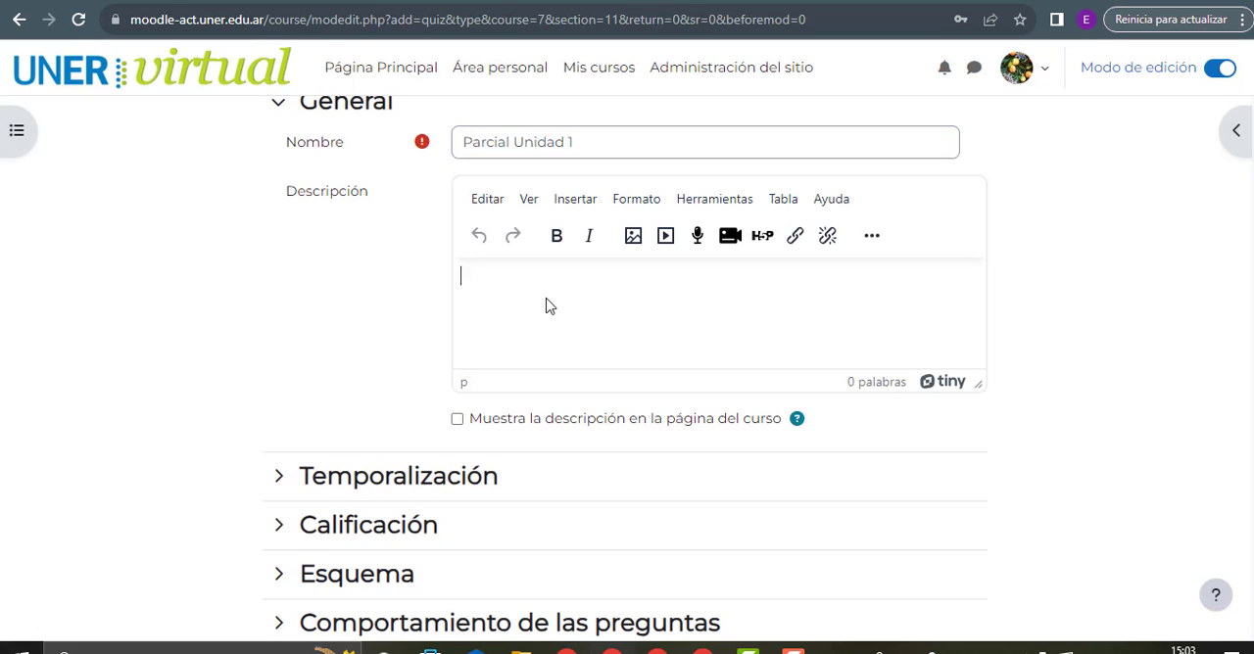
type("el sig cuestionario es ")
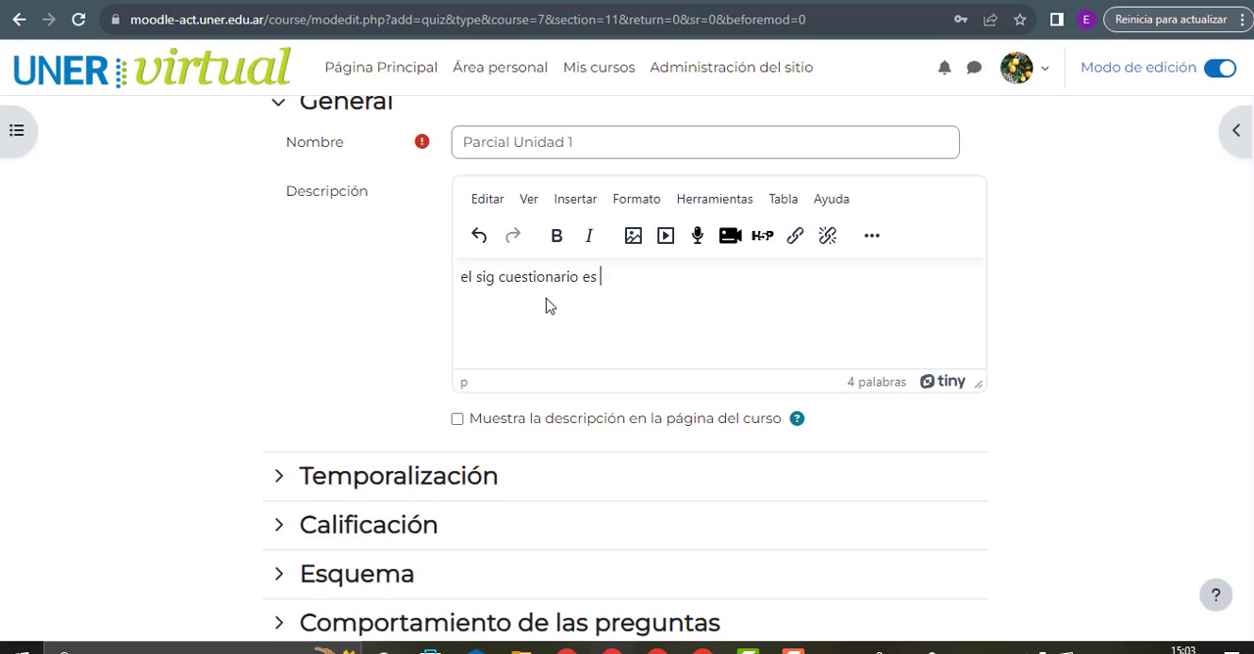
type("s")
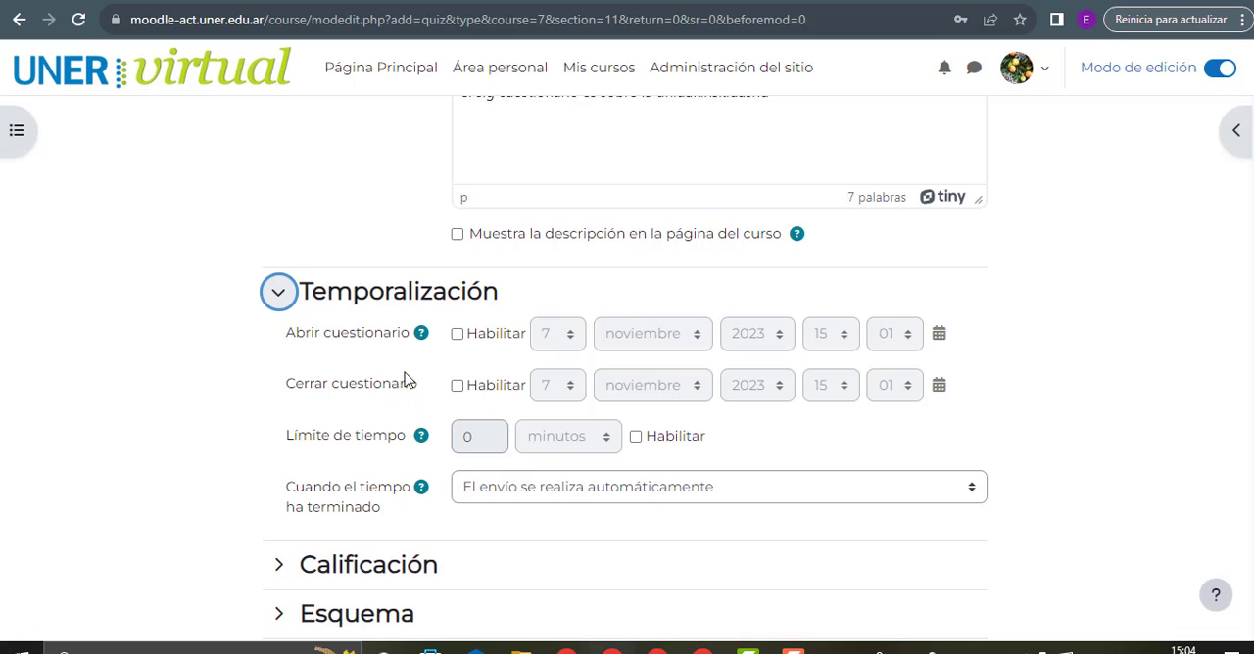
Enable the quiz's opening and closing dates and set an enabled time limit of 20 minutes under Temporalización
left_click(458, 387)
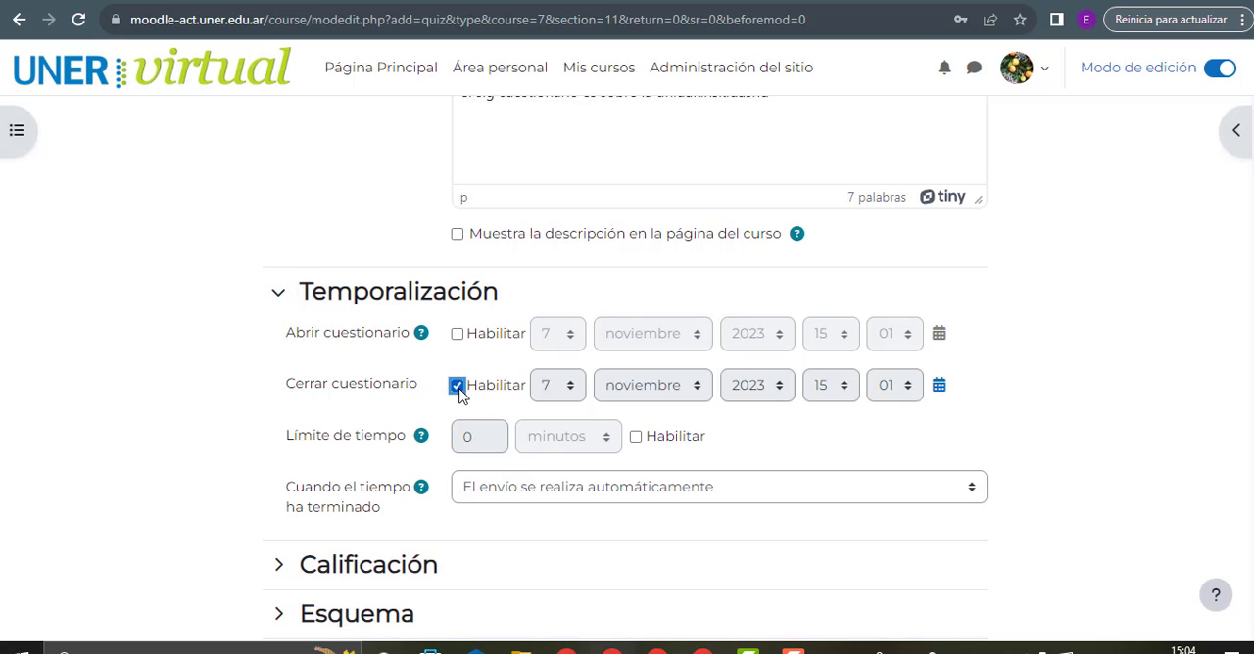
left_click(456, 334)
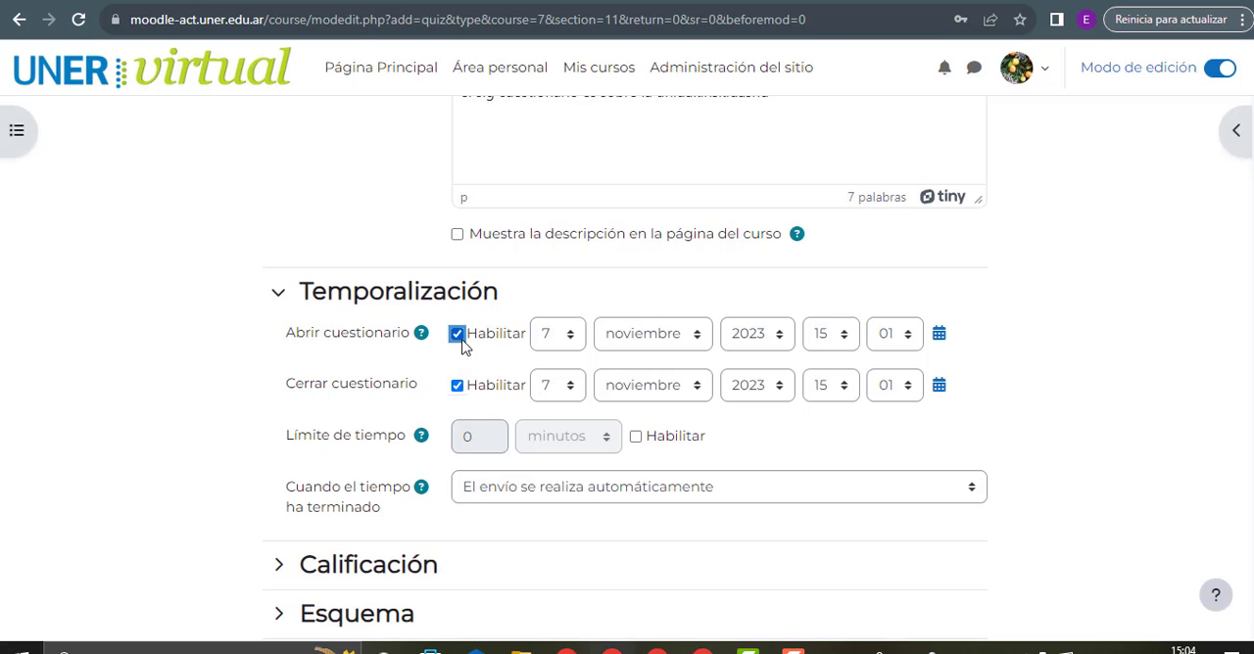
scroll(431, 372, "down", 1)
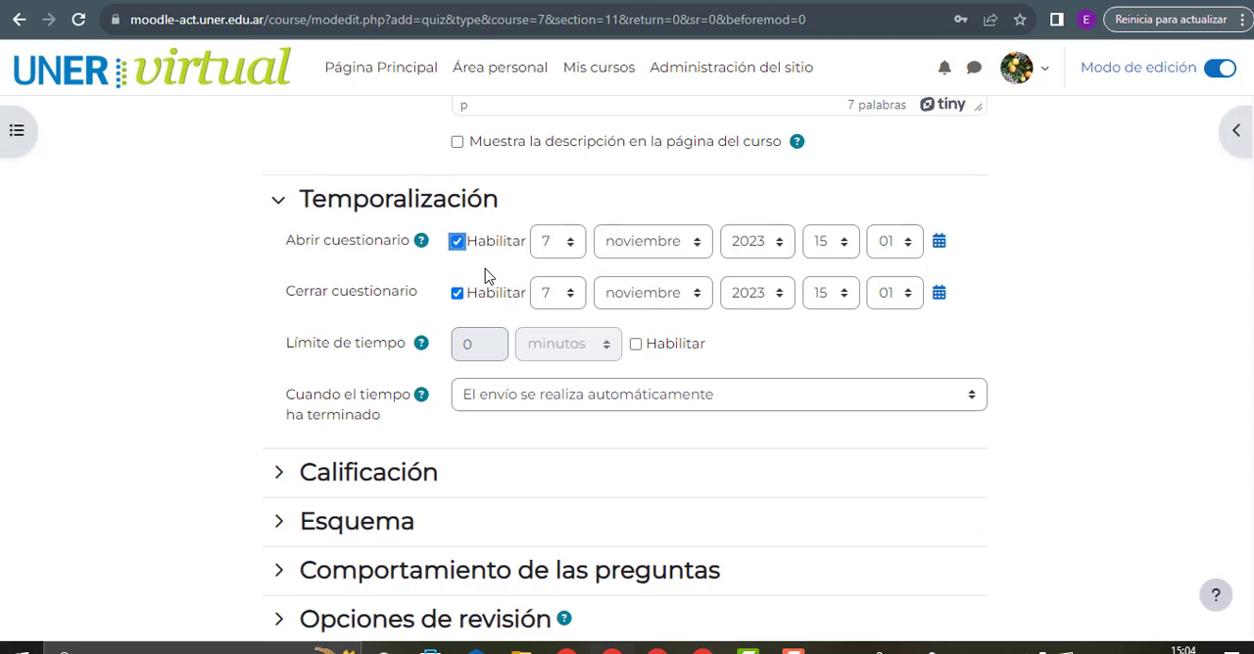
left_click(637, 344)
left_click(472, 343)
left_click_drag(472, 343, 465, 342)
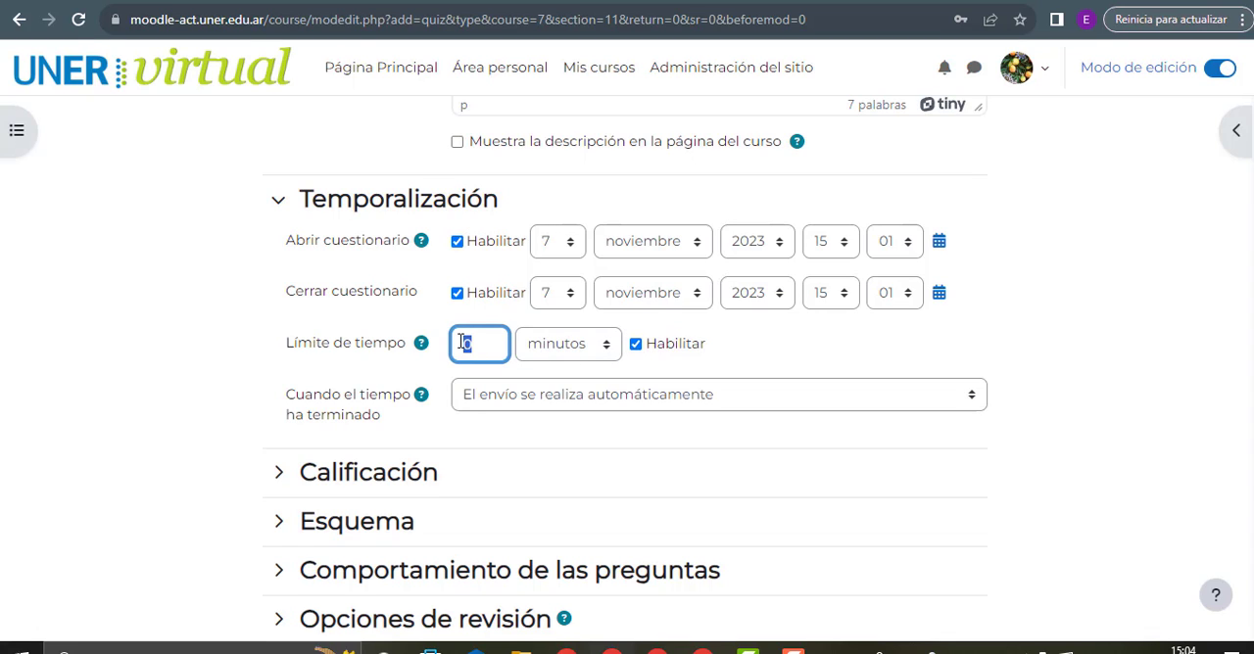
type("20")
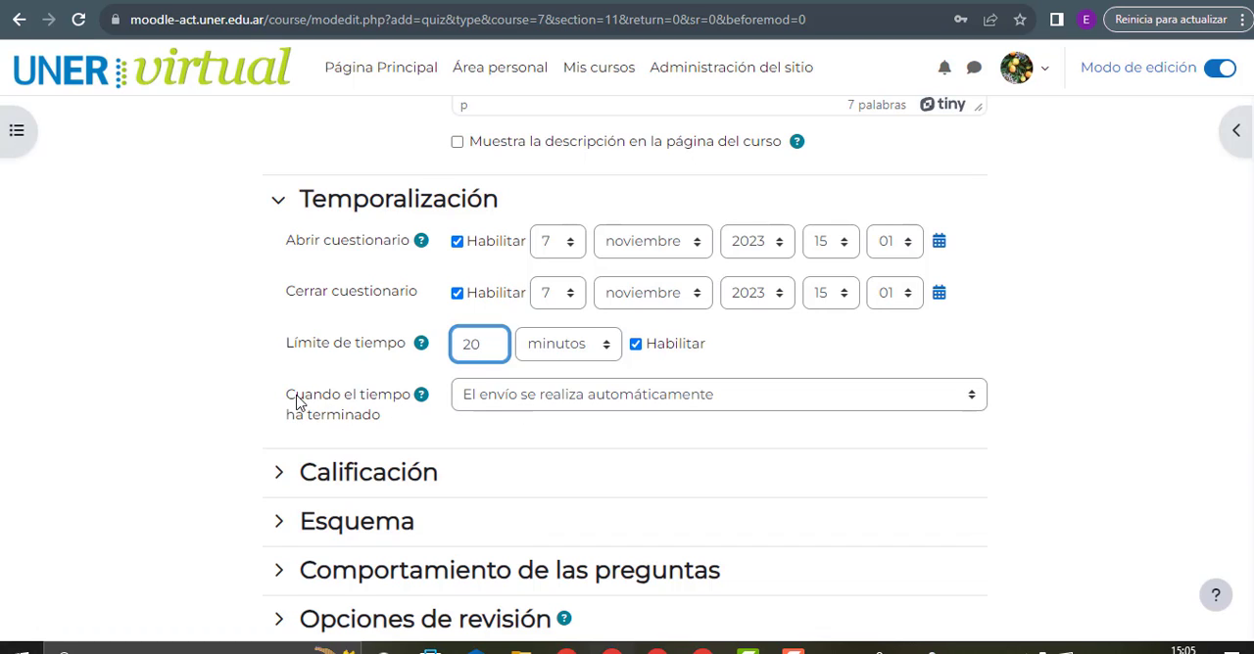
Review the submission options for when the quiz time has ended, keeping automatic submission selected
left_click_drag(282, 398, 412, 419)
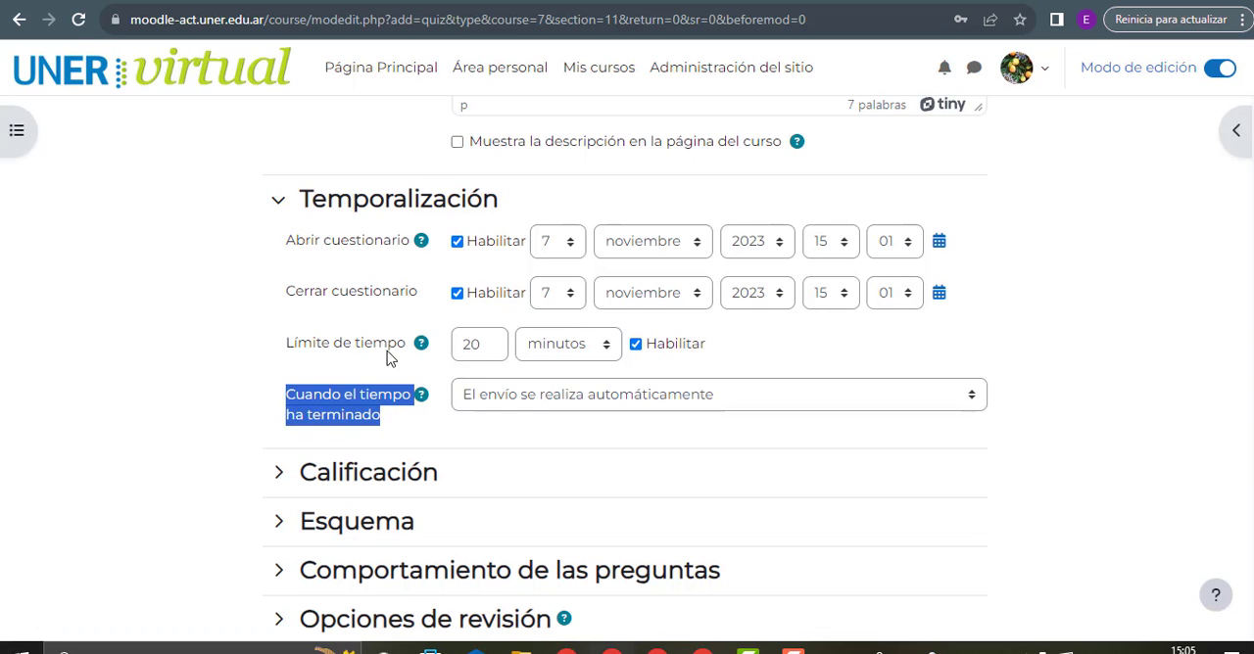
left_click_drag(286, 343, 406, 347)
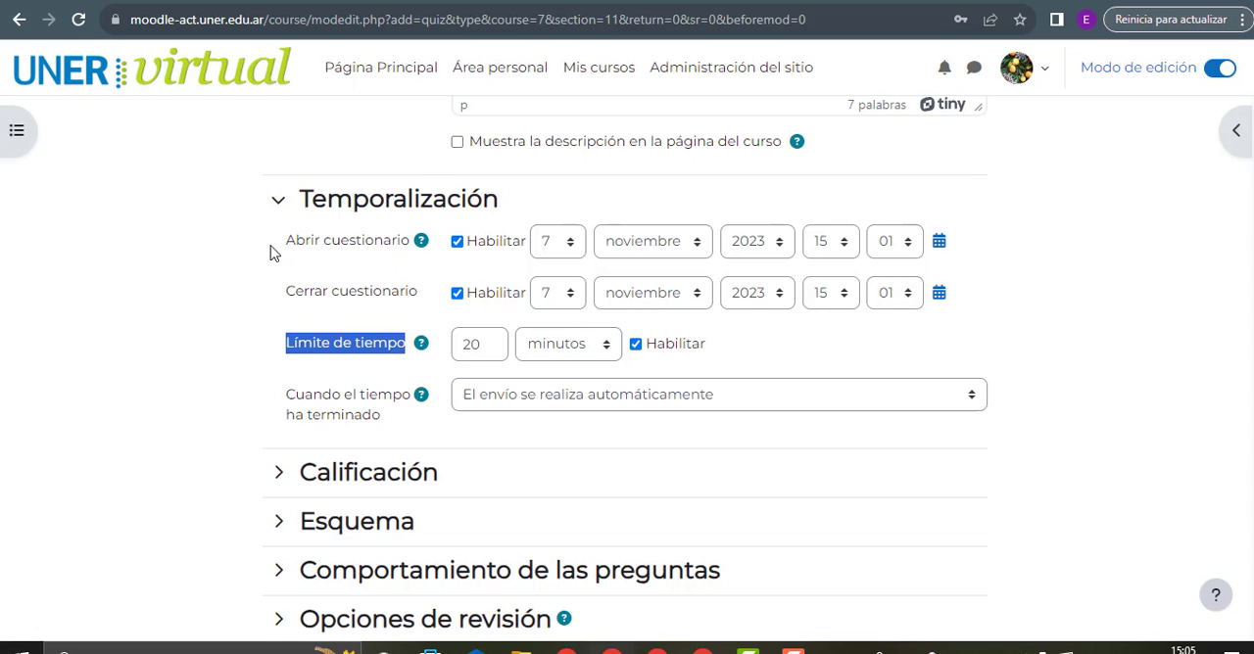
left_click(540, 404)
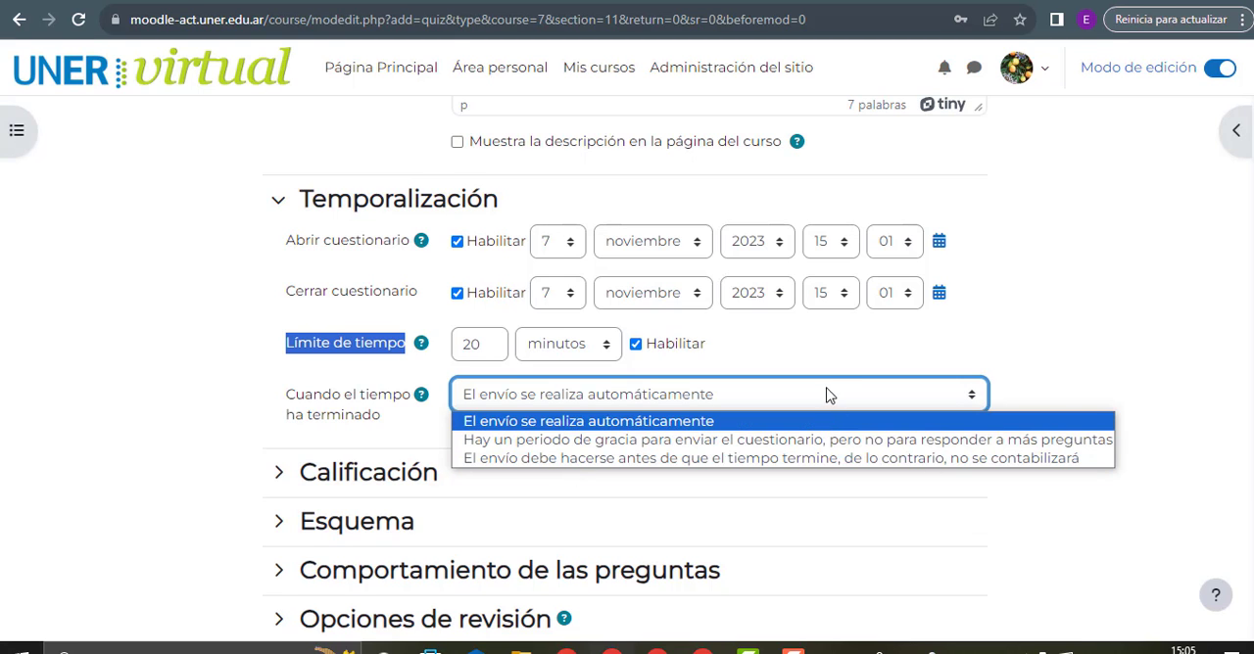
left_click(779, 404)
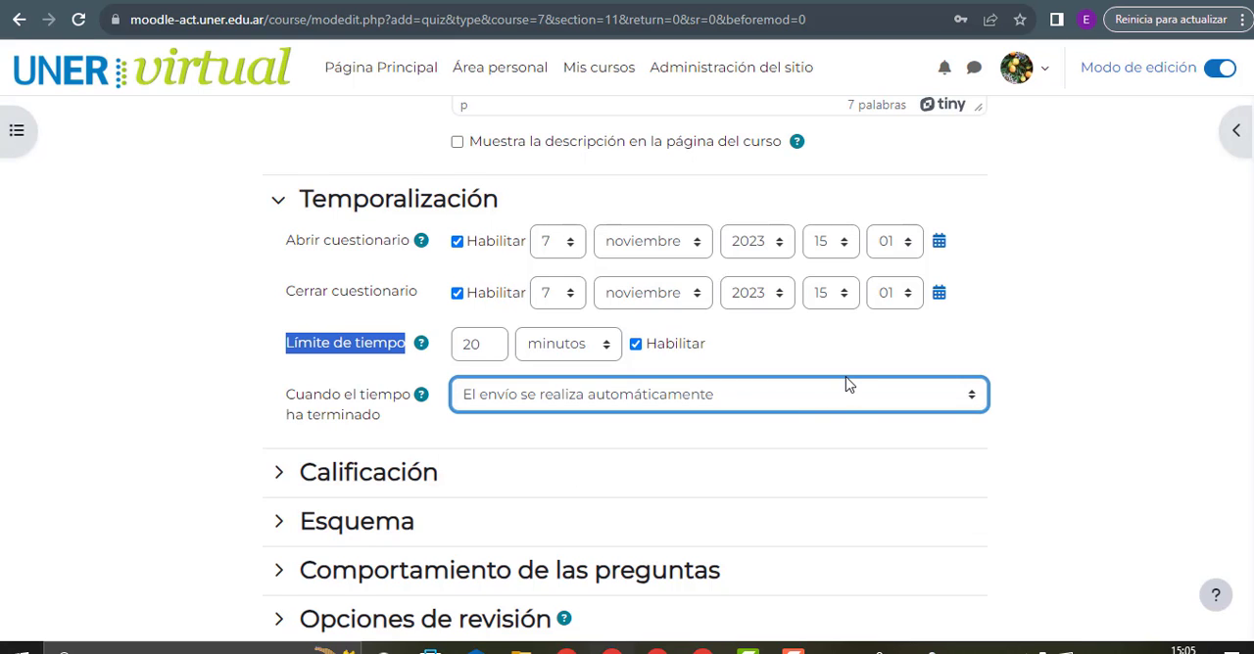
Expand the Calificación settings and review the available grade categories without choosing another one
scroll(849, 383, "down", 2)
left_click(339, 291)
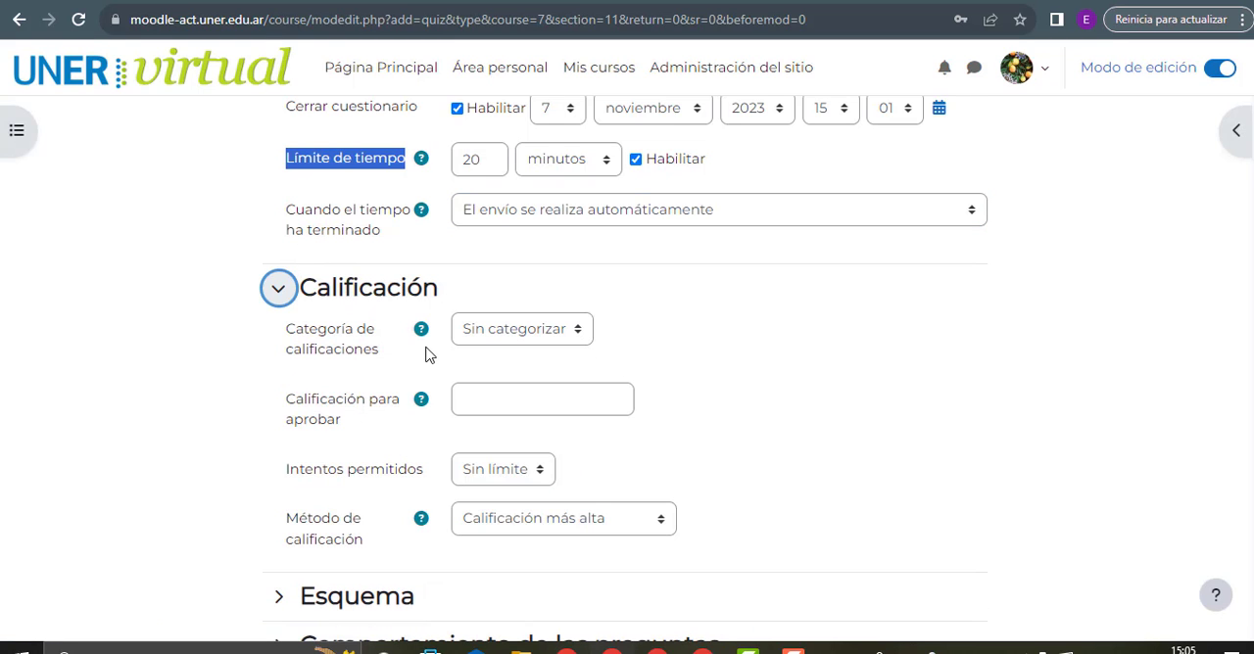
left_click(493, 333)
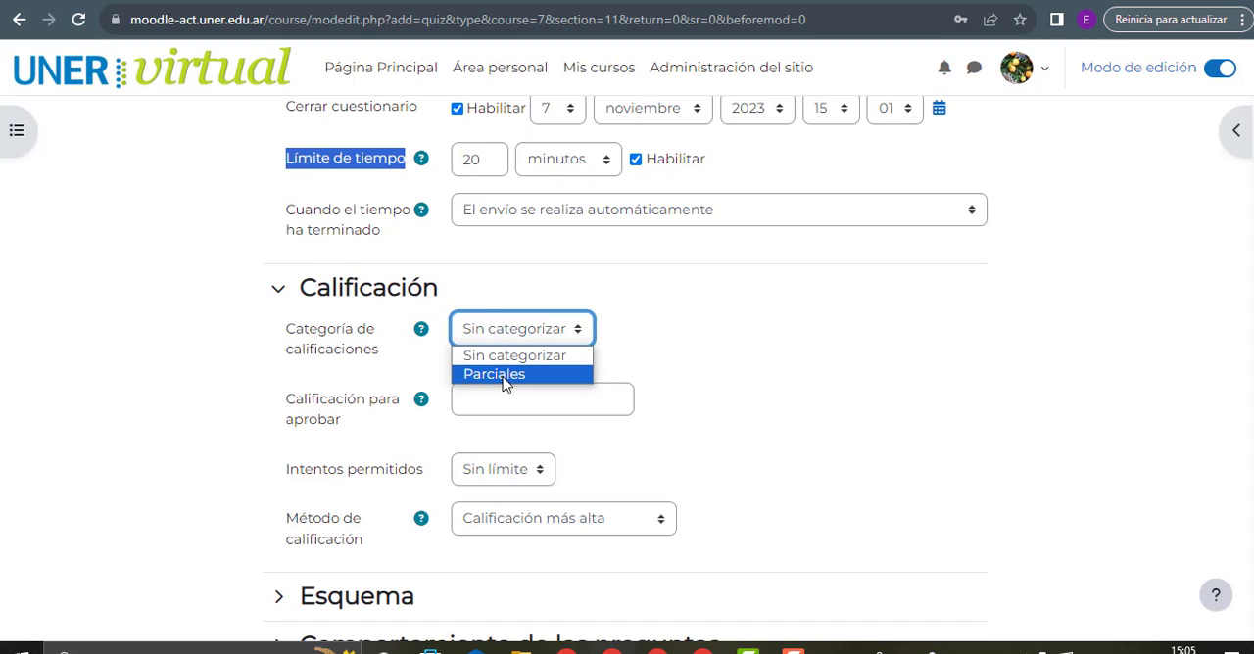
left_click(694, 336)
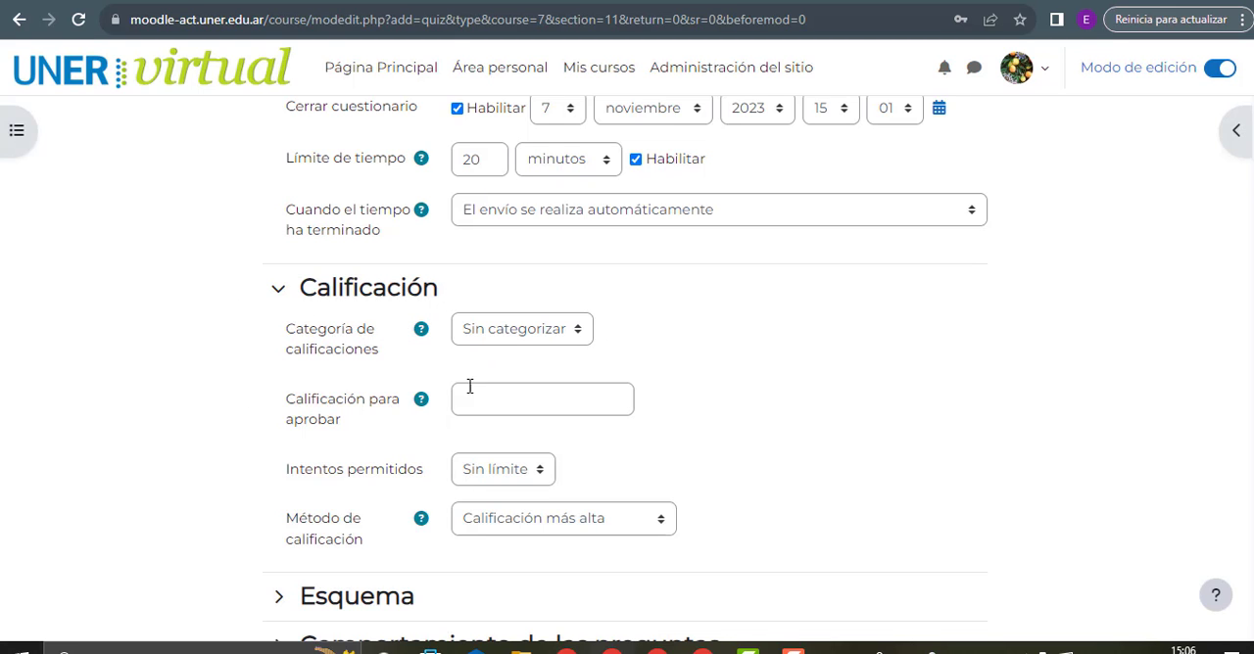
Read the help for the passing grade and set Calificación para aprobar to 6,0
scroll(437, 348, "down", 1)
left_click(421, 309)
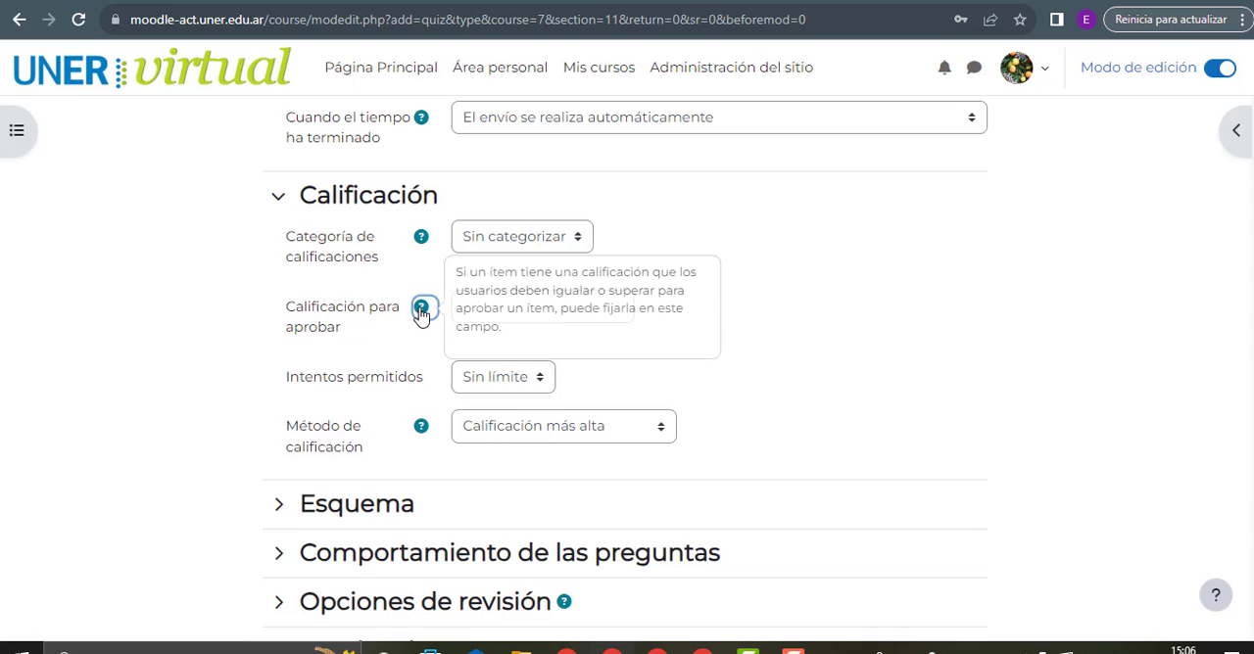
left_click(497, 305)
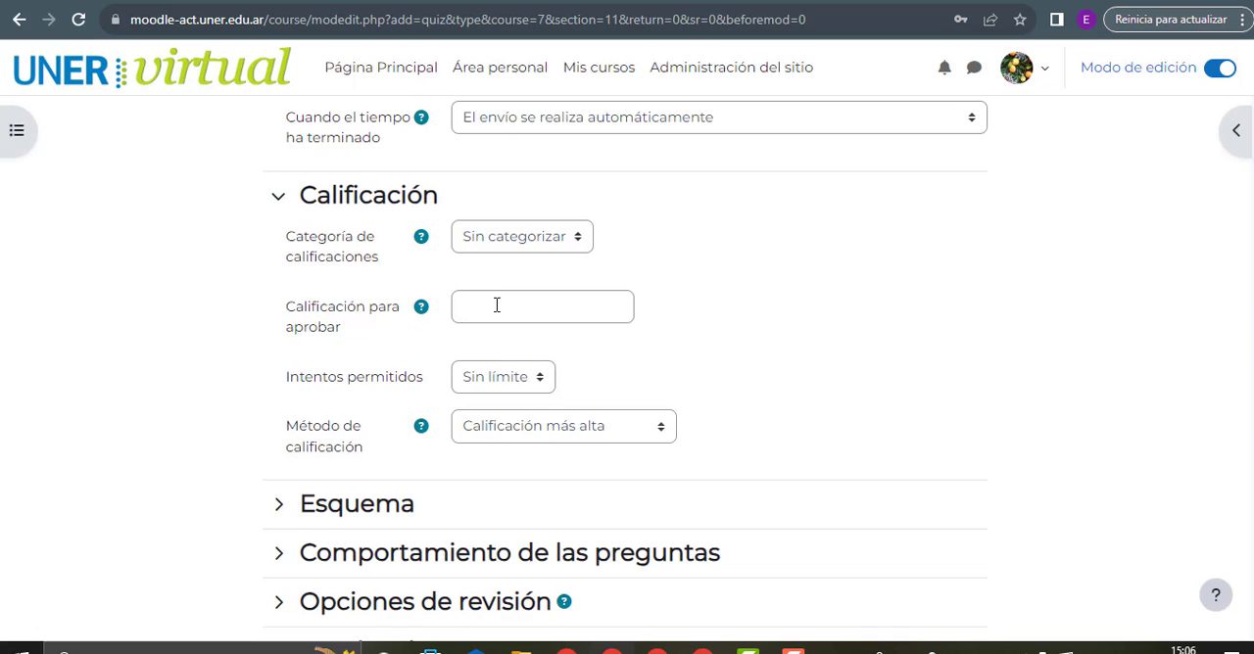
left_click(503, 306)
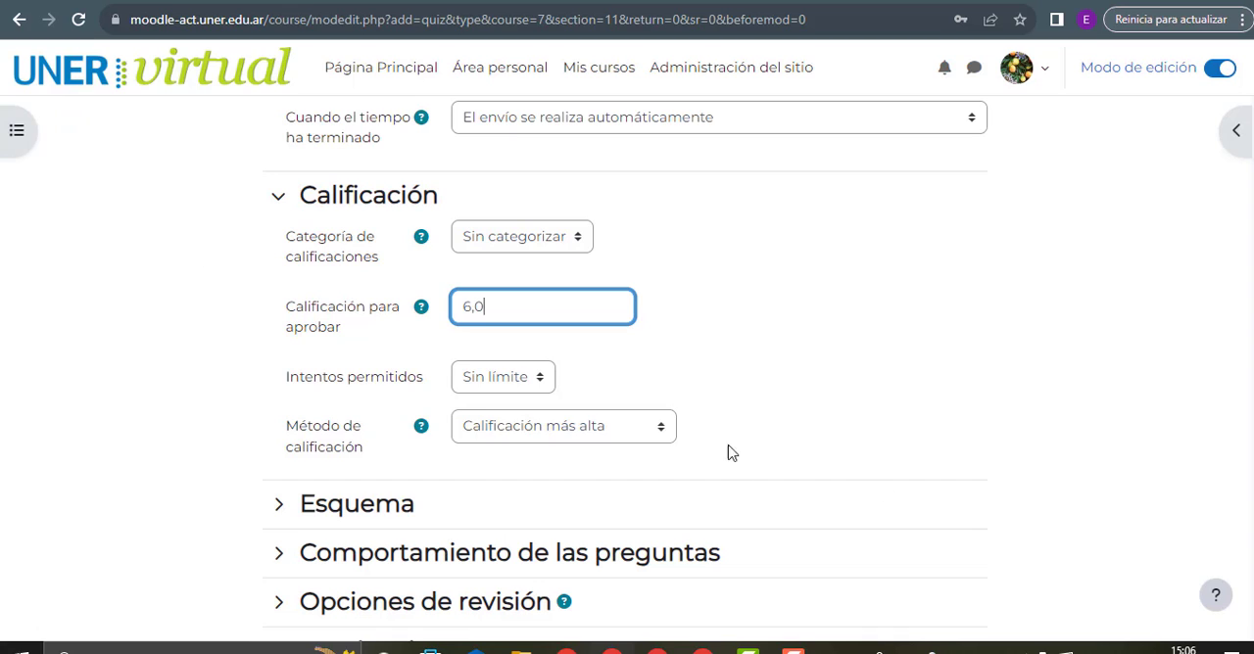
left_click(422, 308)
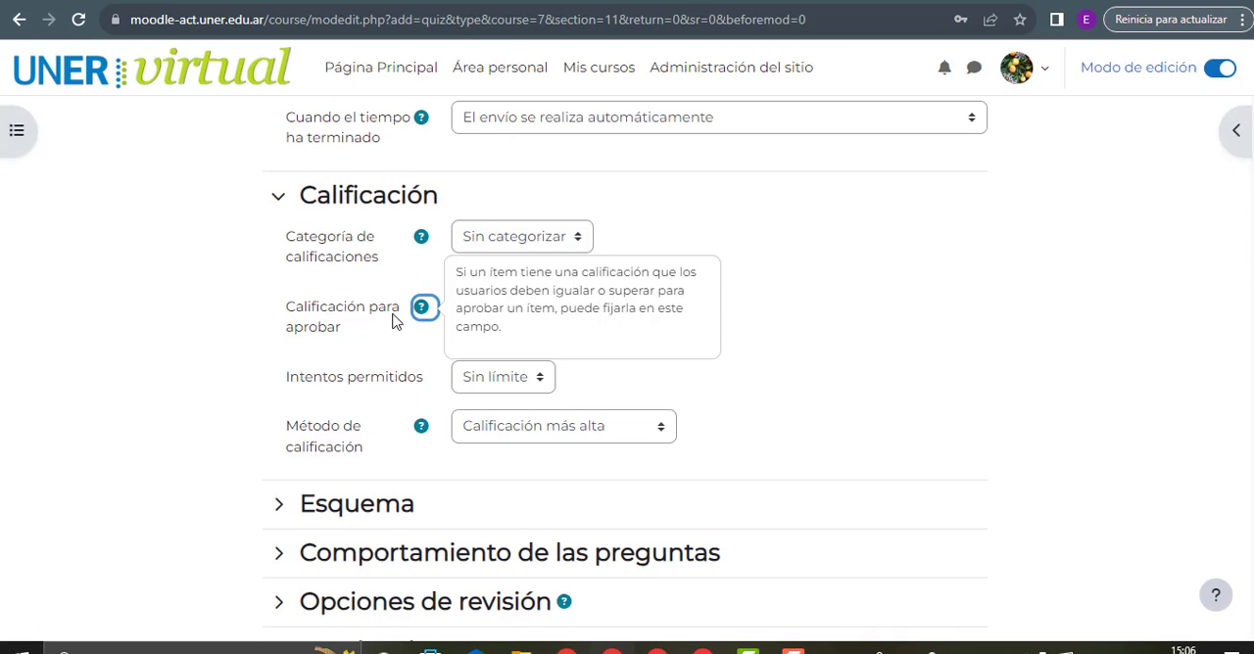
left_click_drag(277, 318, 357, 332)
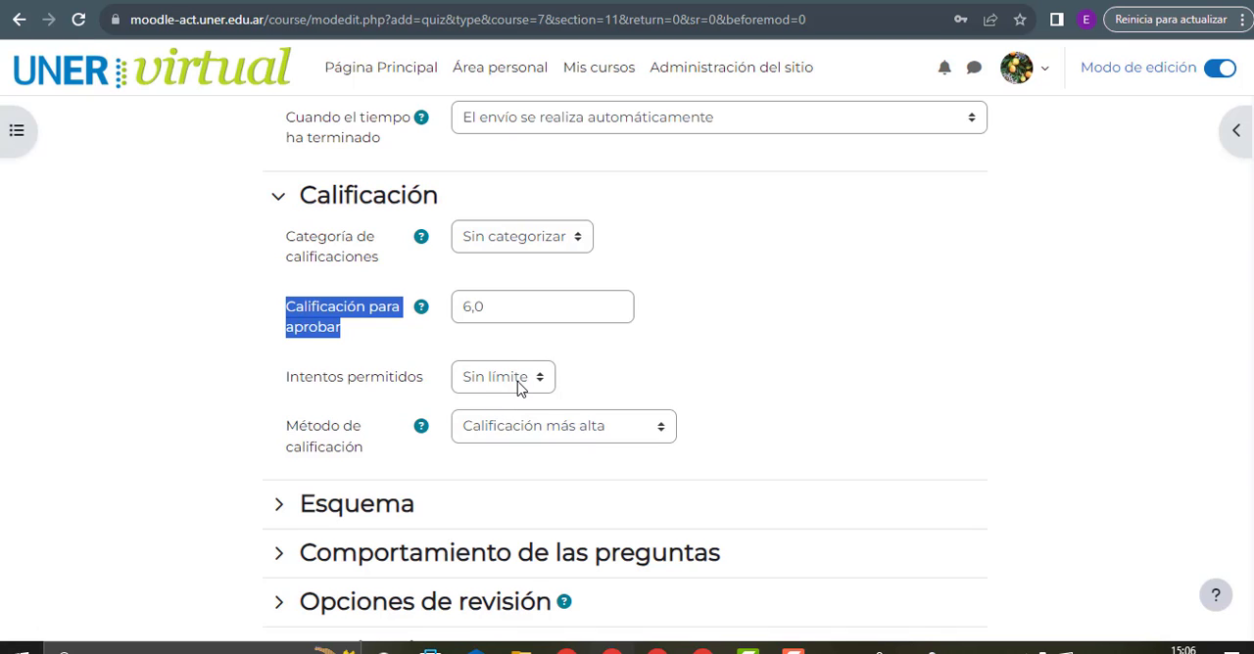
left_click_drag(464, 312, 486, 312)
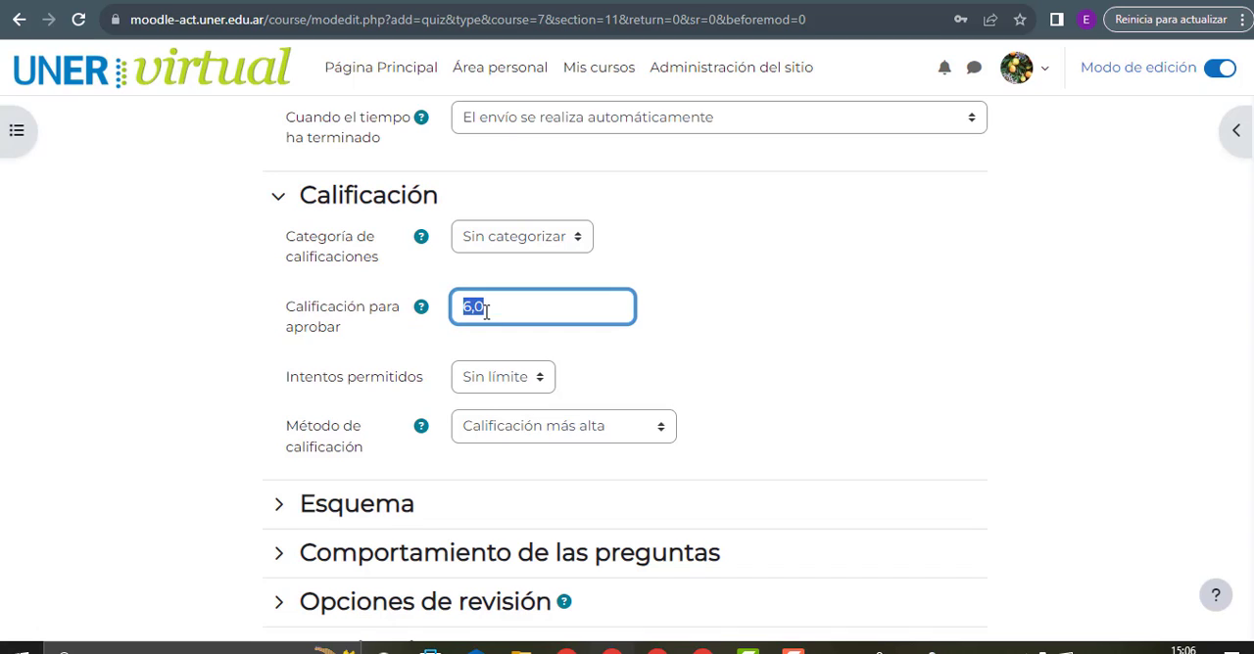
Review the choices for allowed attempts and grading method without changing either setting
left_click(518, 390)
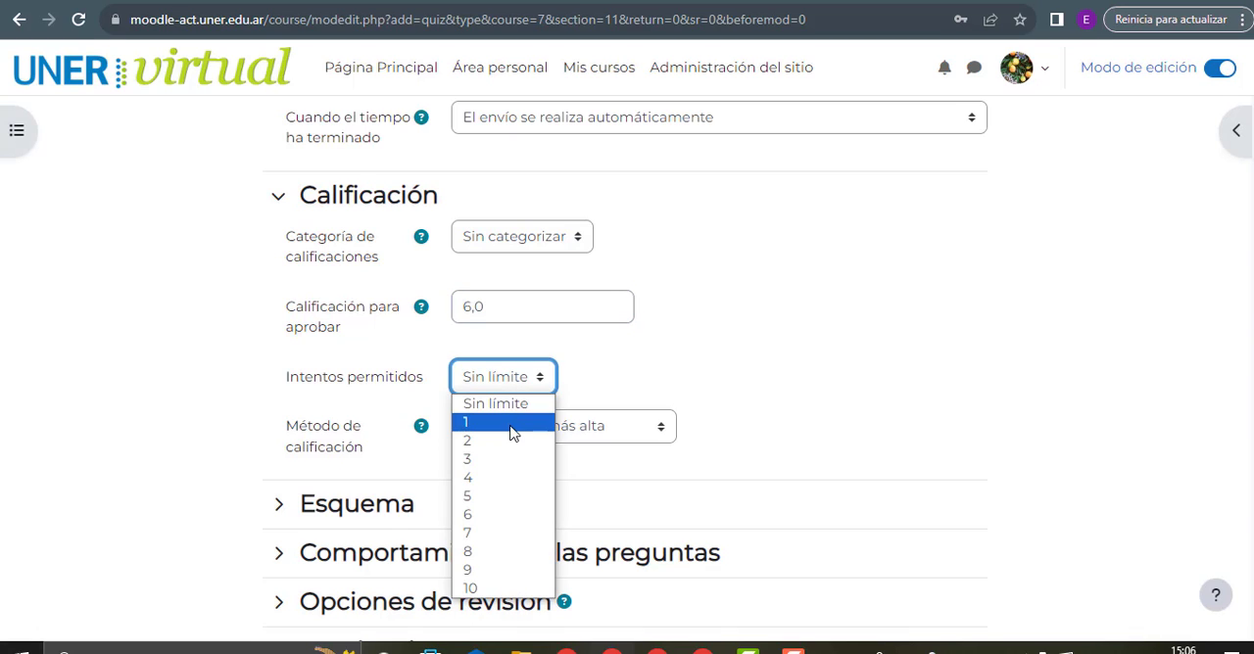
left_click(603, 353)
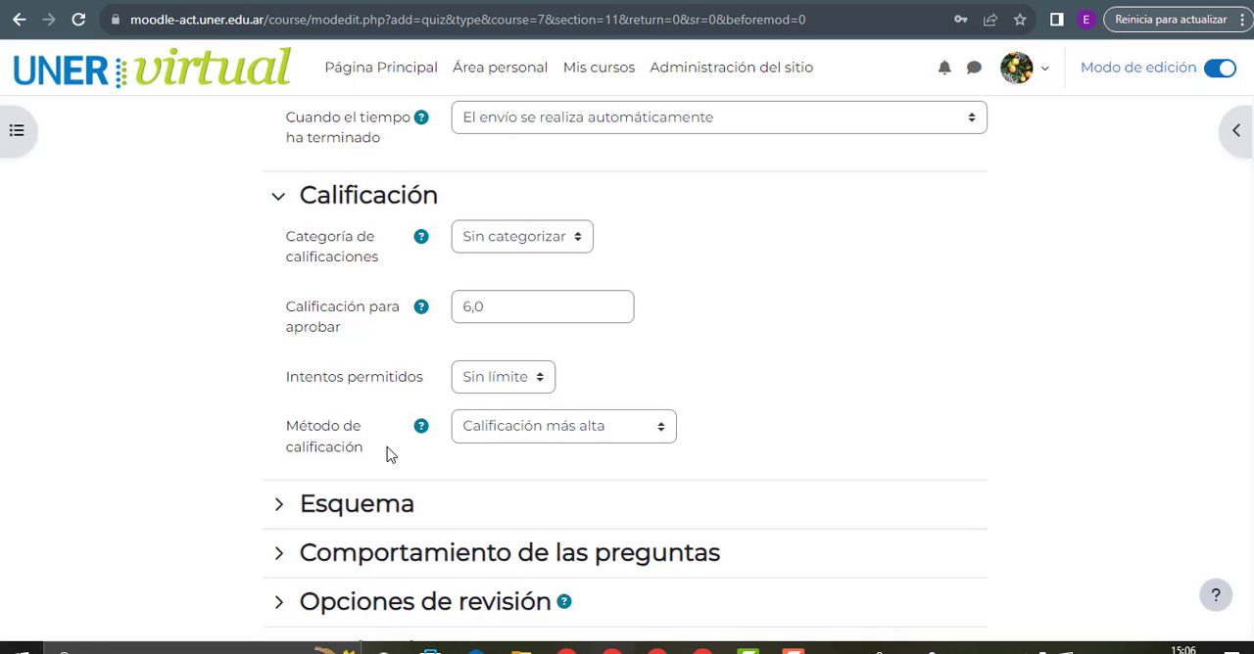
scroll(386, 454, "down", 2)
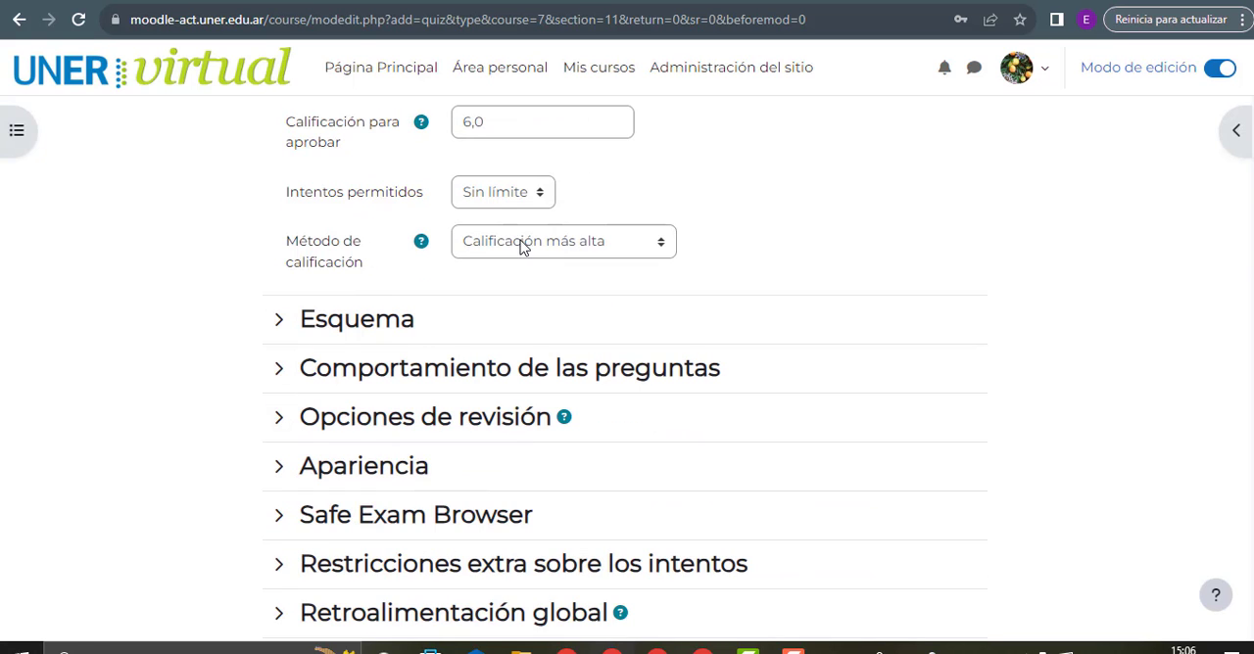
left_click(523, 245)
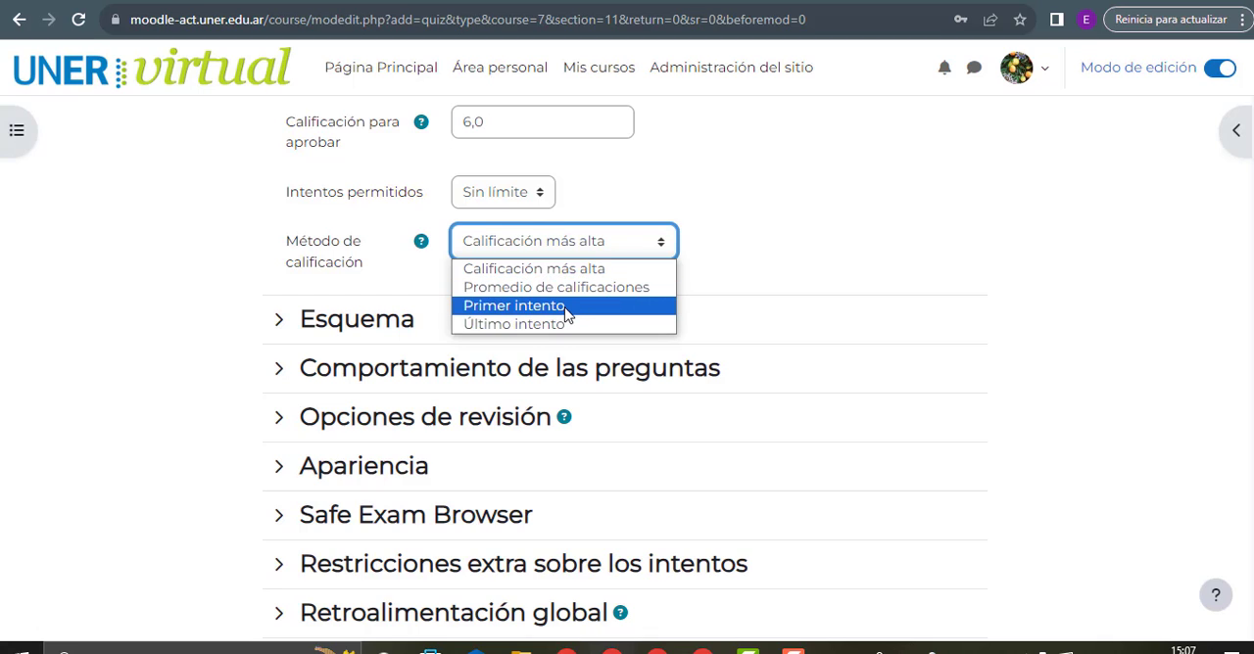
left_click(767, 223)
Expand the Esquema settings and review the choices for Página nueva
left_click(353, 331)
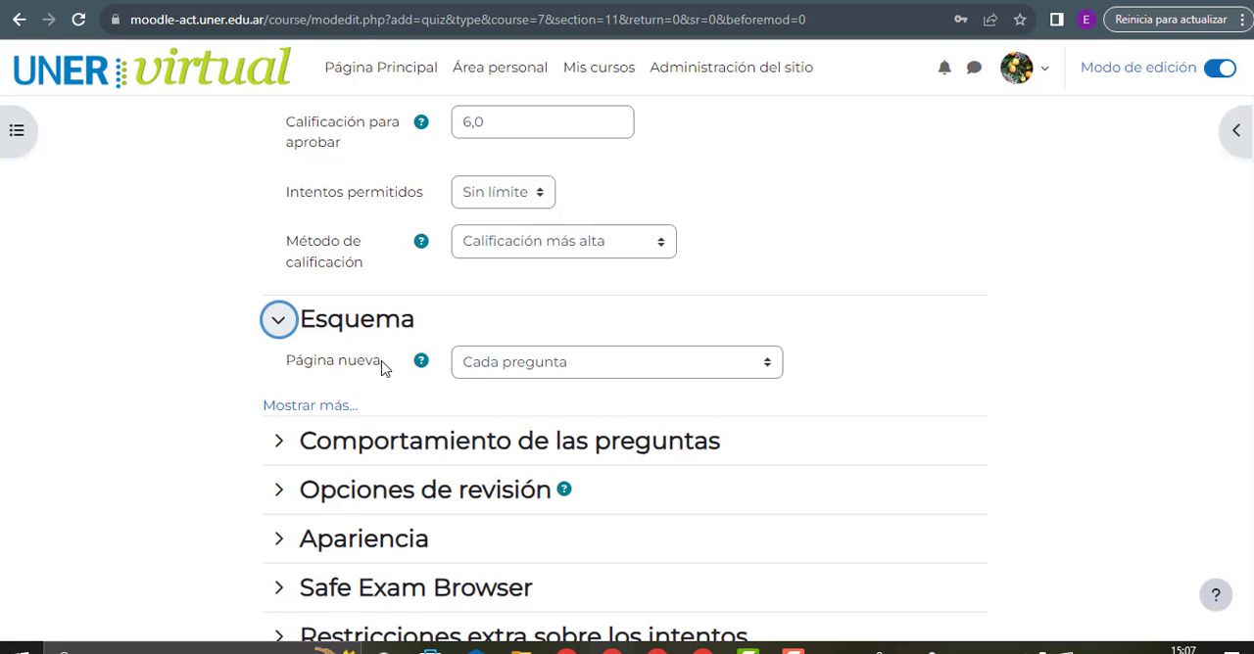
left_click(467, 367)
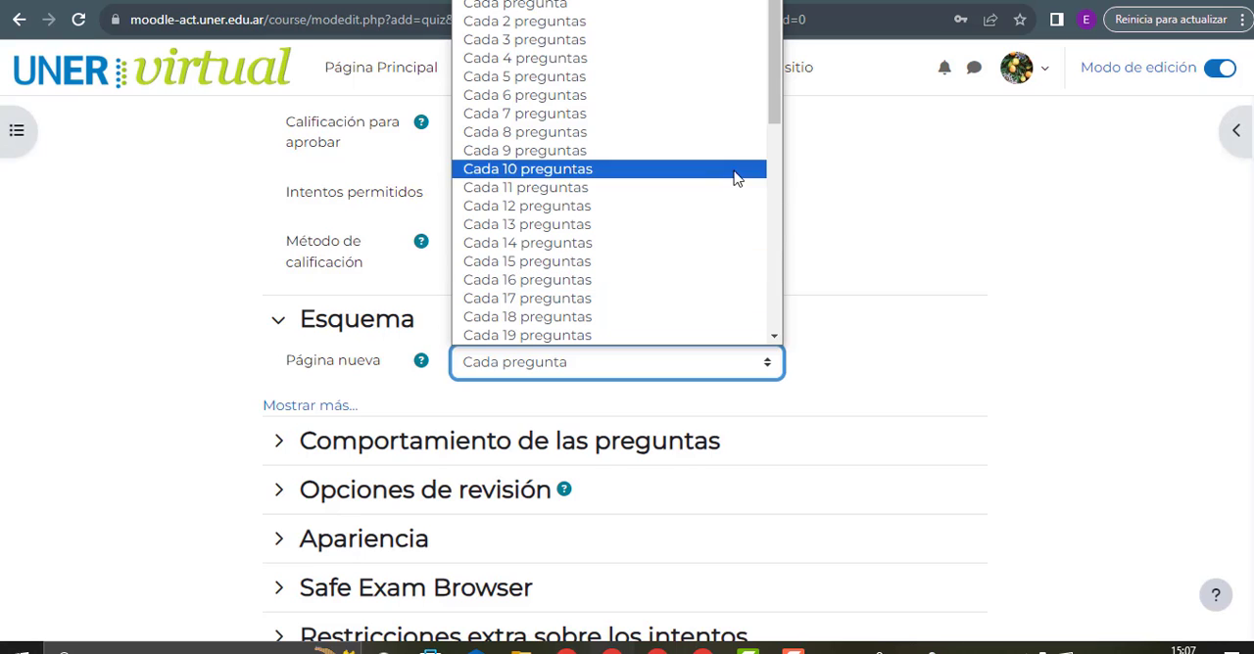
left_click(873, 353)
scroll(392, 370, "down", 1)
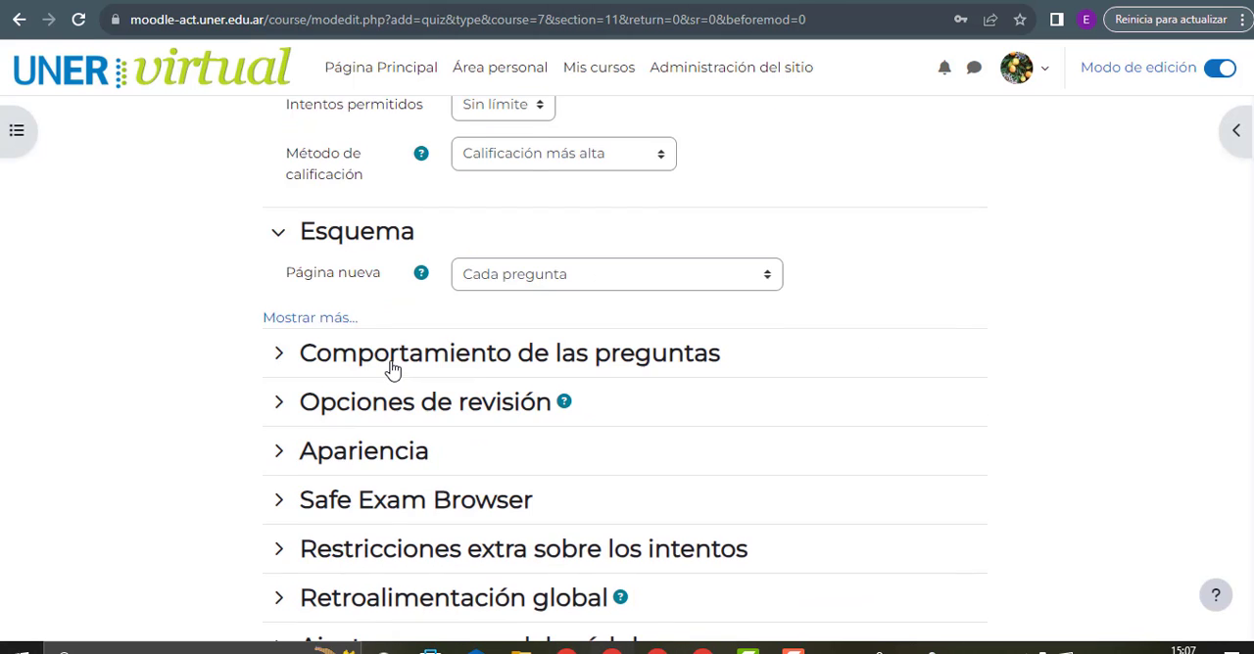
Show the additional Esquema settings, read the help for Método de navegación and review its choices
left_click(311, 317)
scroll(456, 325, "down", 1)
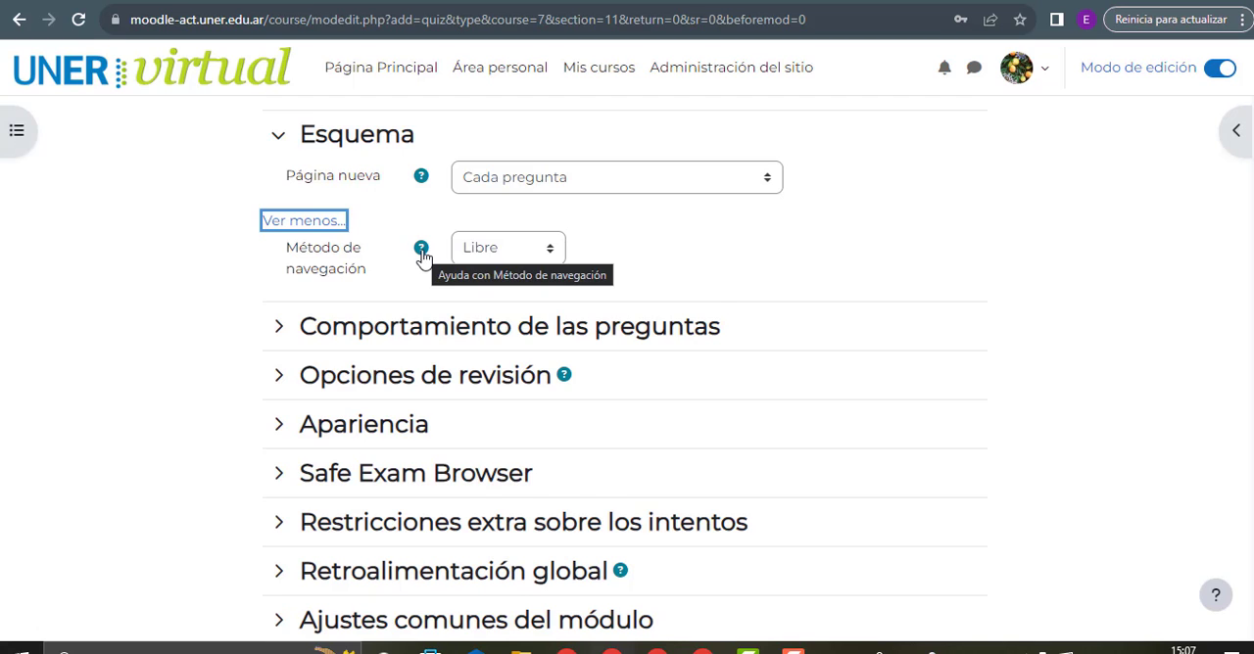
left_click(422, 253)
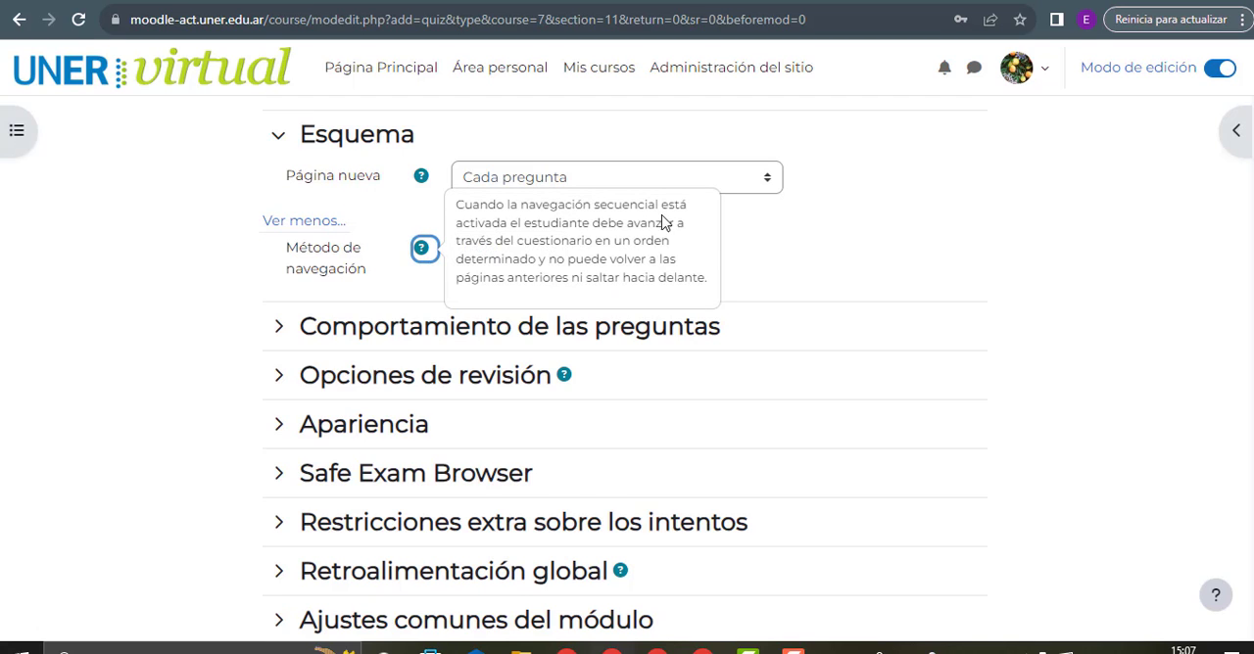
left_click_drag(526, 202, 592, 209)
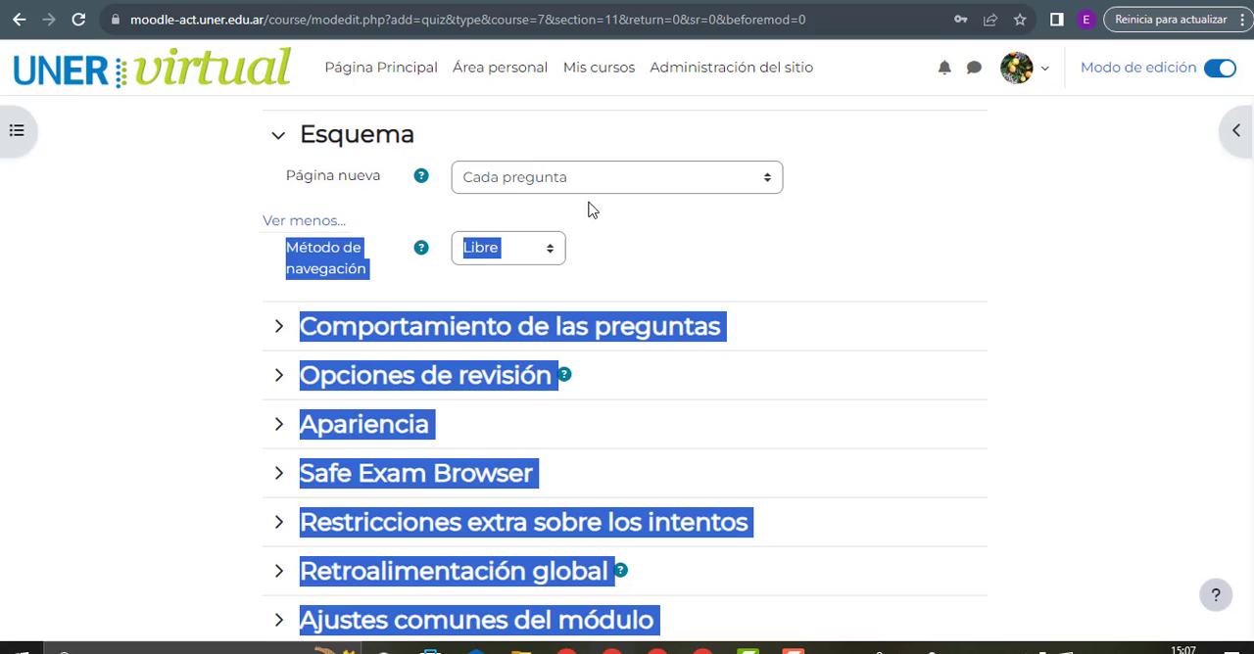
left_click(504, 253)
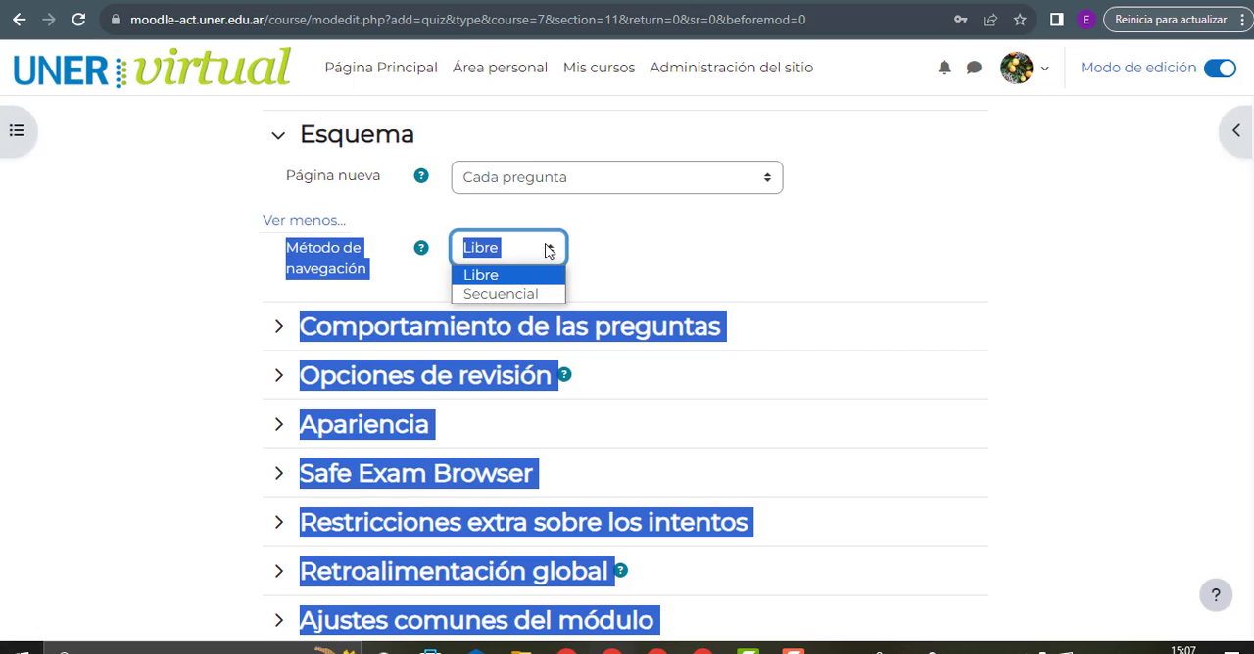
left_click(549, 249)
left_click(421, 248)
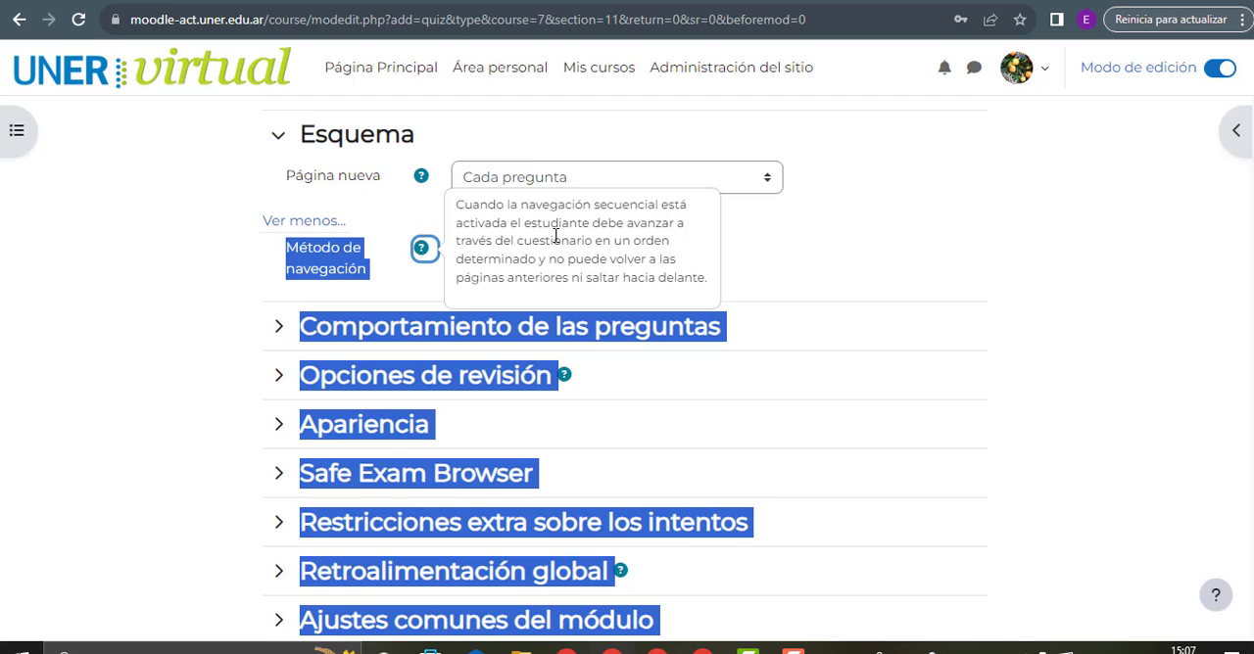
left_click(593, 245)
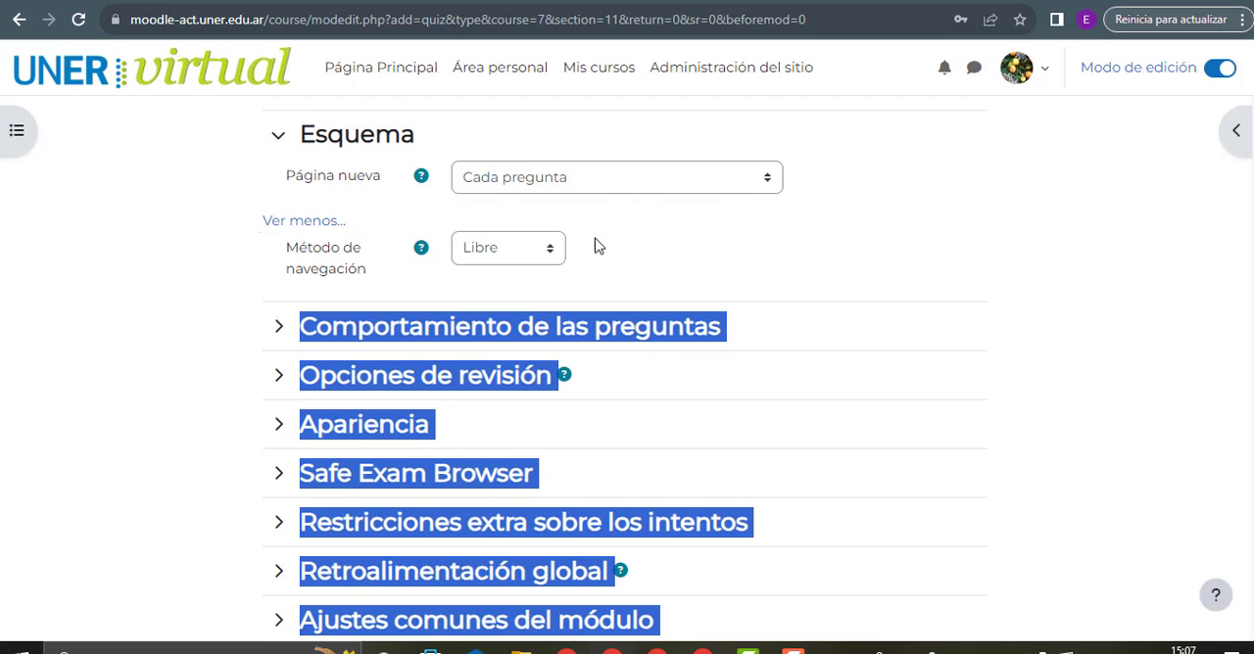
Set Método de navegación to Secuencial in the Esquema settings
left_click(540, 254)
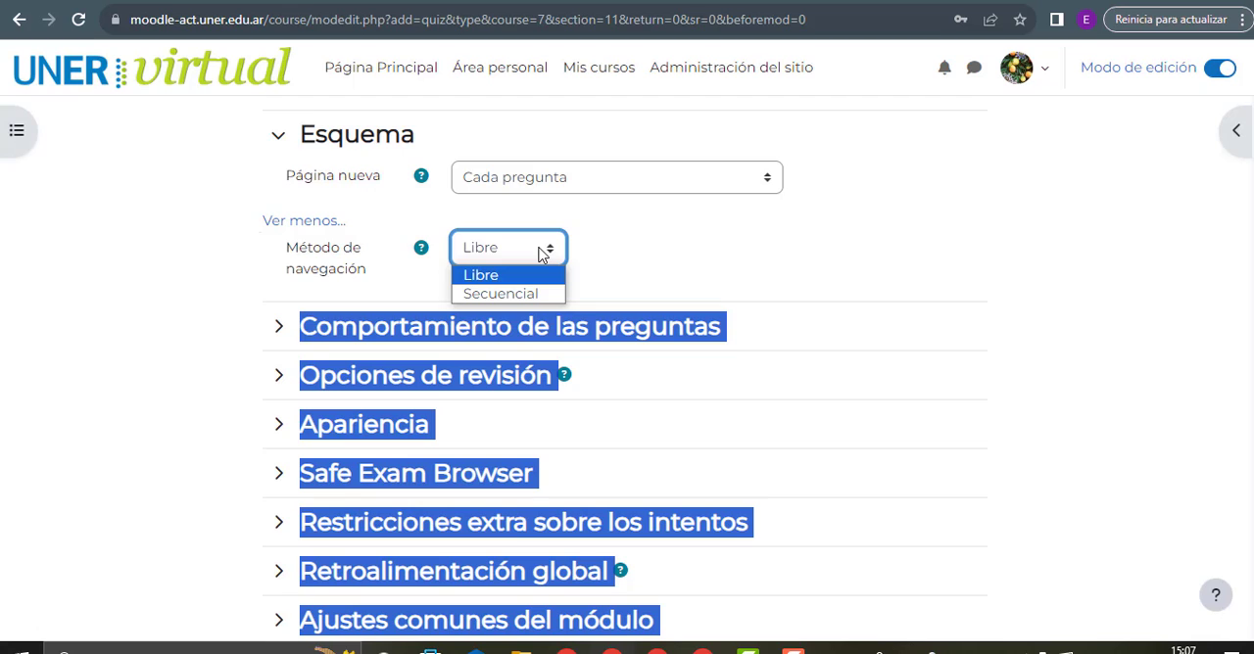
left_click(292, 180)
left_click_drag(287, 178, 389, 186)
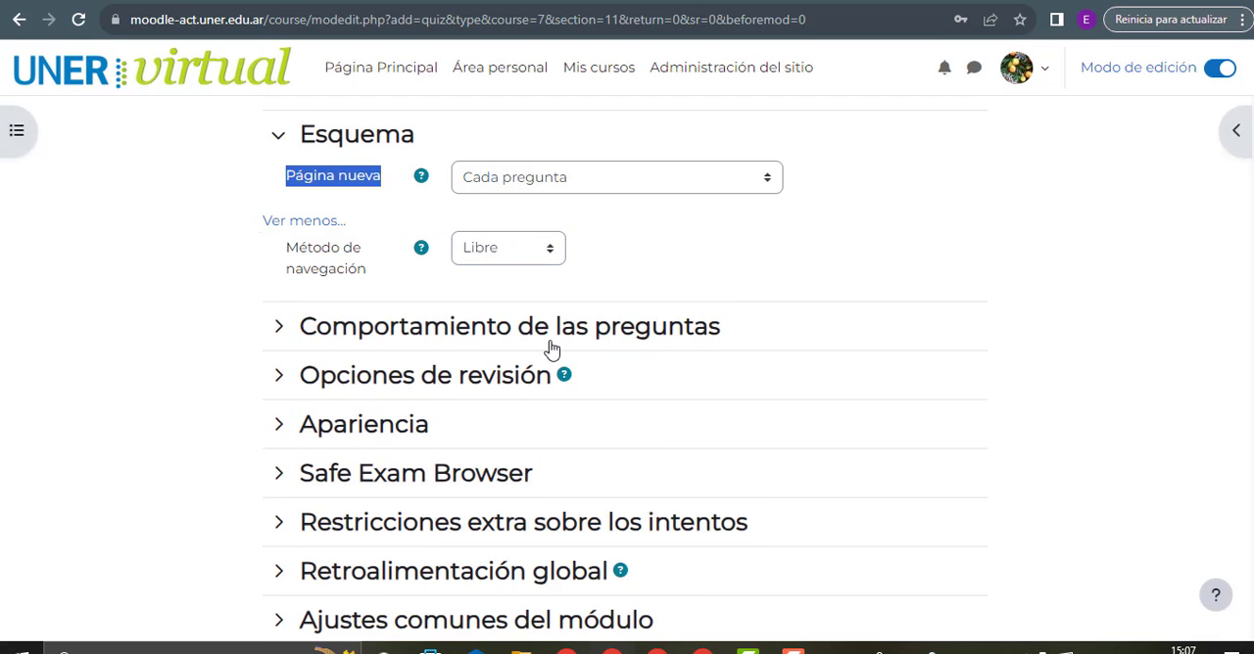
left_click(501, 258)
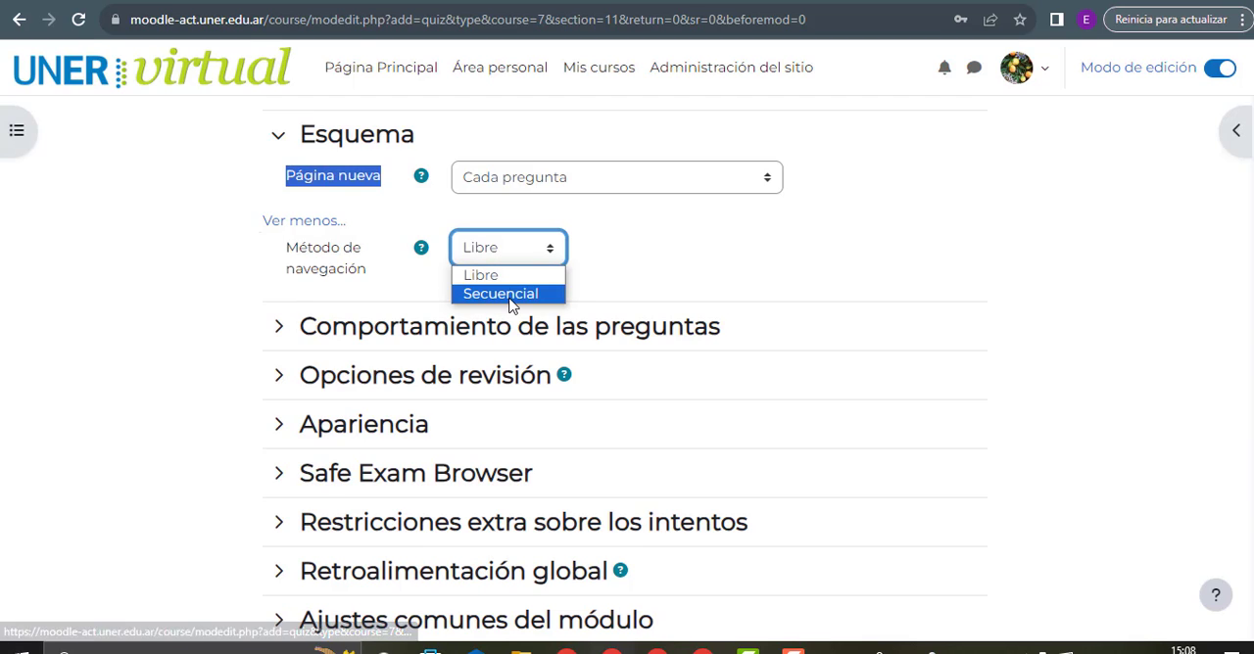
left_click(510, 295)
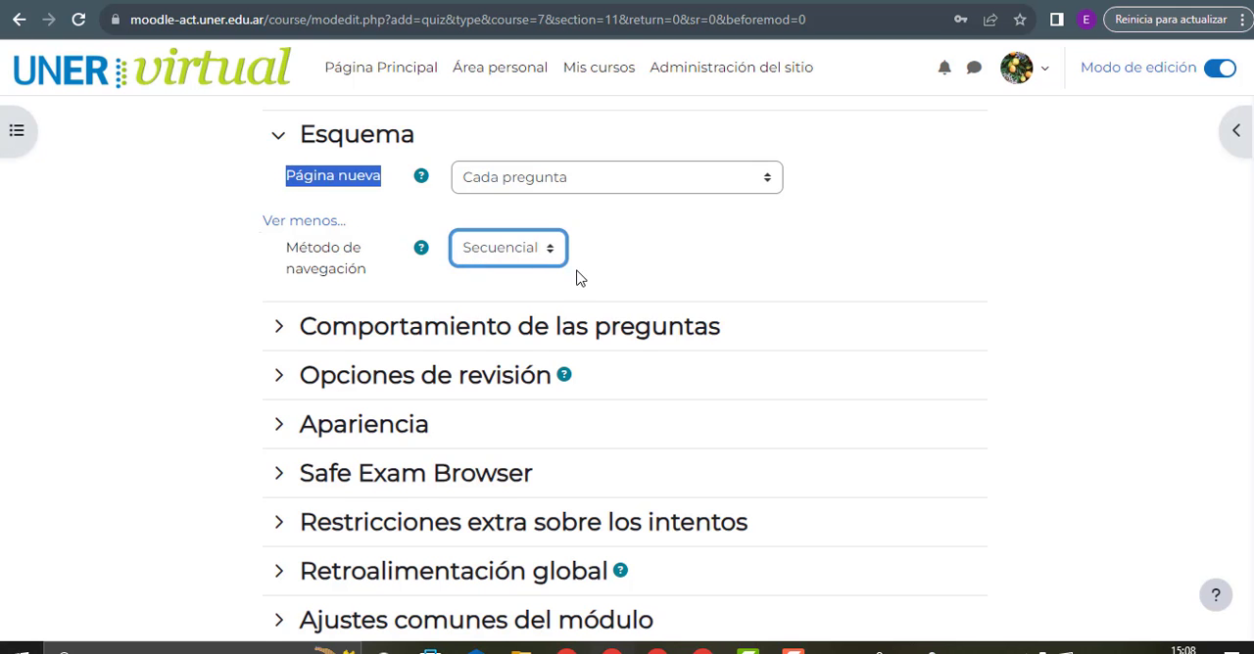
scroll(595, 283, "up", 15)
scroll(578, 274, "down", 6)
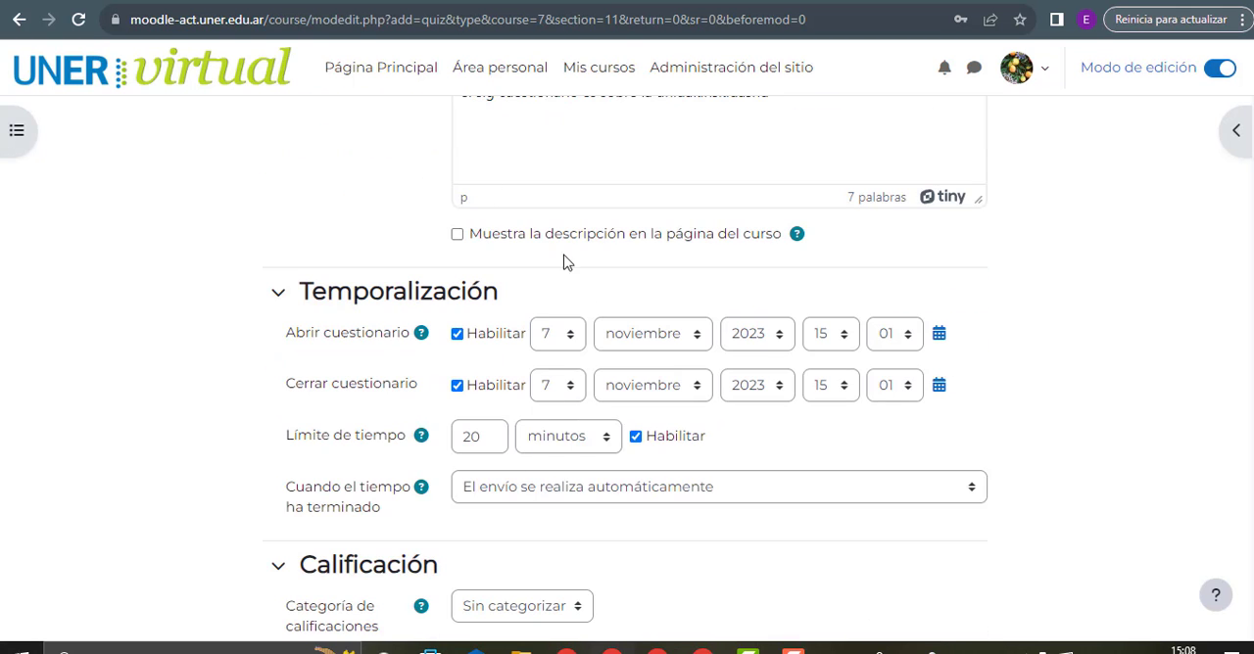
scroll(495, 264, "up", 4)
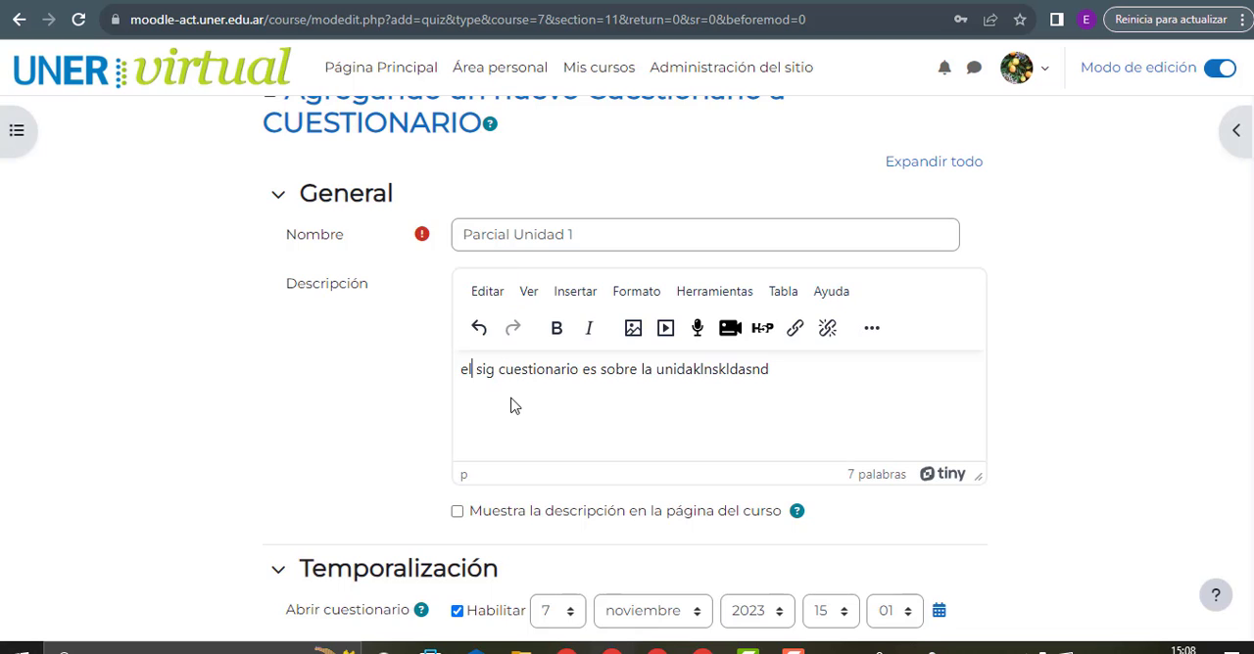
scroll(509, 404, "down", 15)
scroll(510, 402, "up", 5)
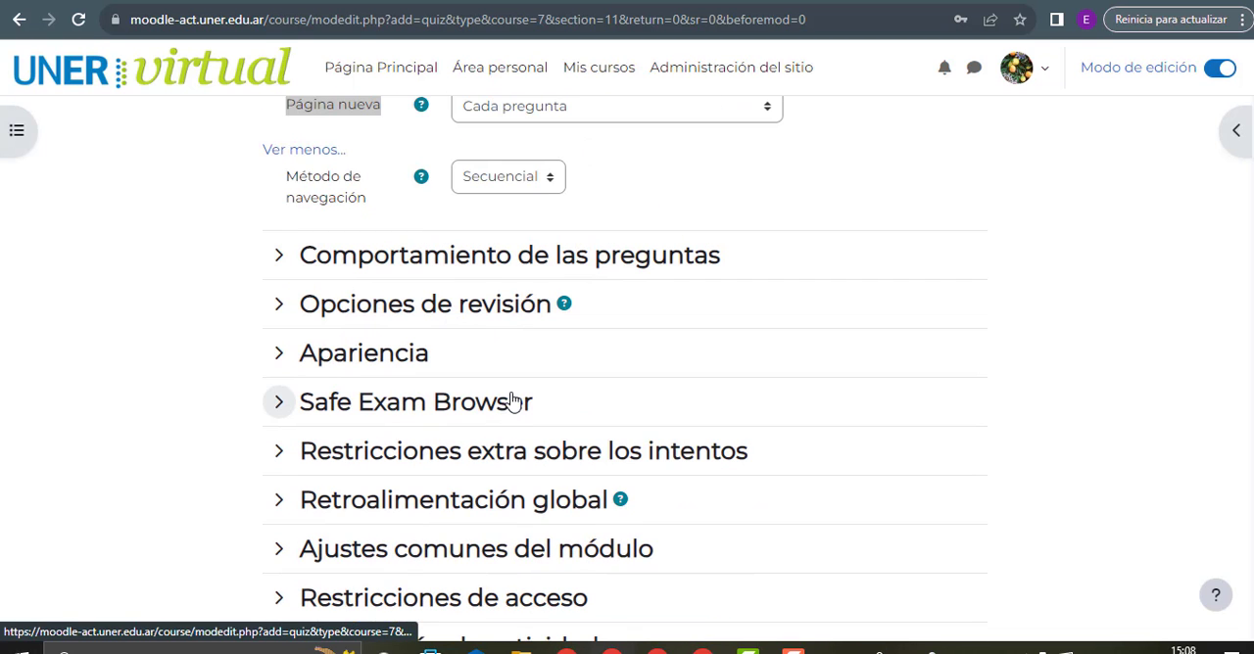
Expand Comportamiento de las preguntas and review the choices for Ordenar al azar las respuestas
left_click(457, 251)
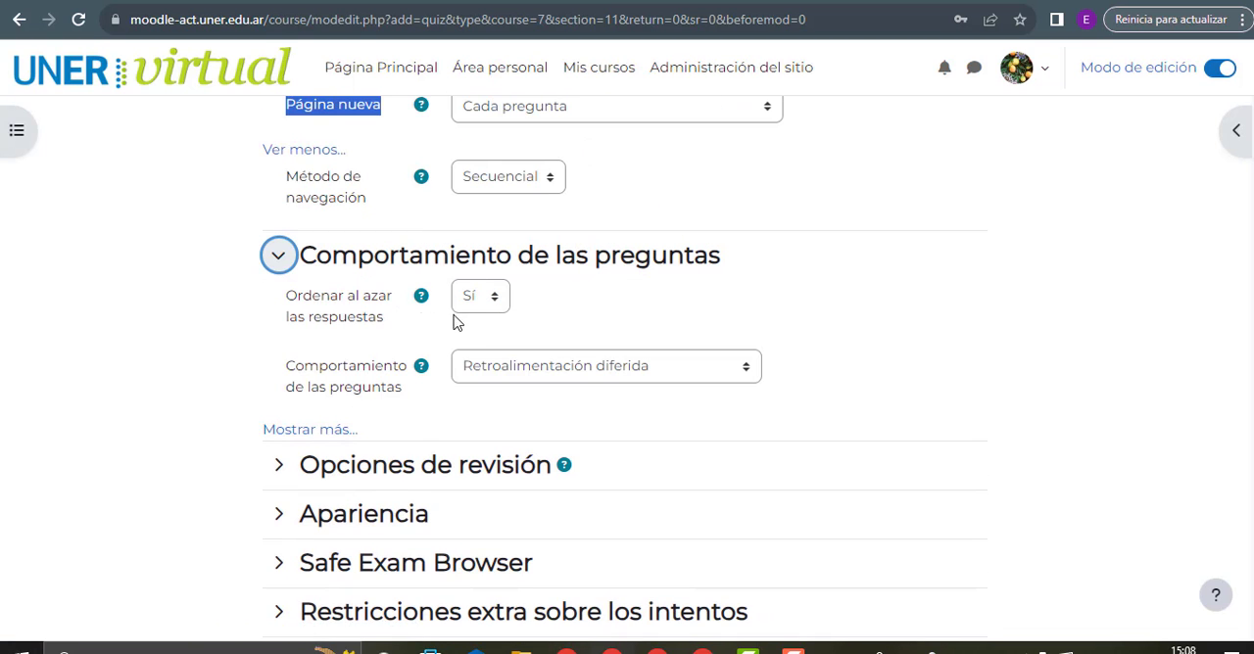
left_click_drag(296, 299, 407, 327)
left_click(408, 327)
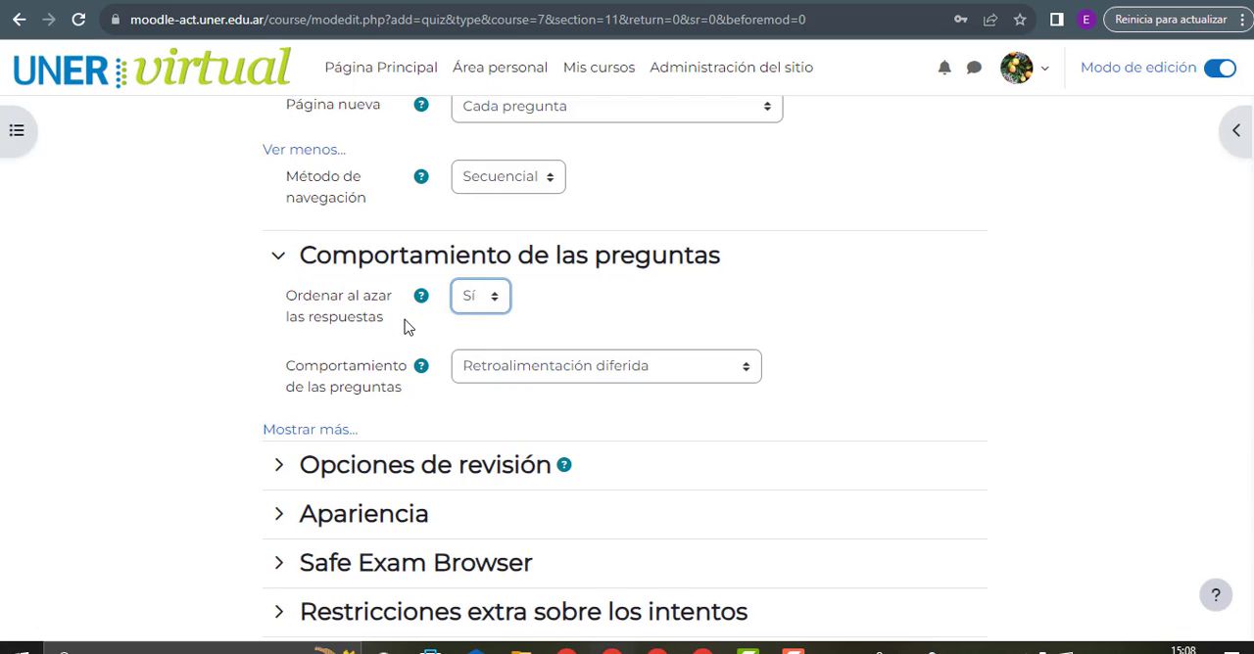
left_click_drag(283, 311, 385, 318)
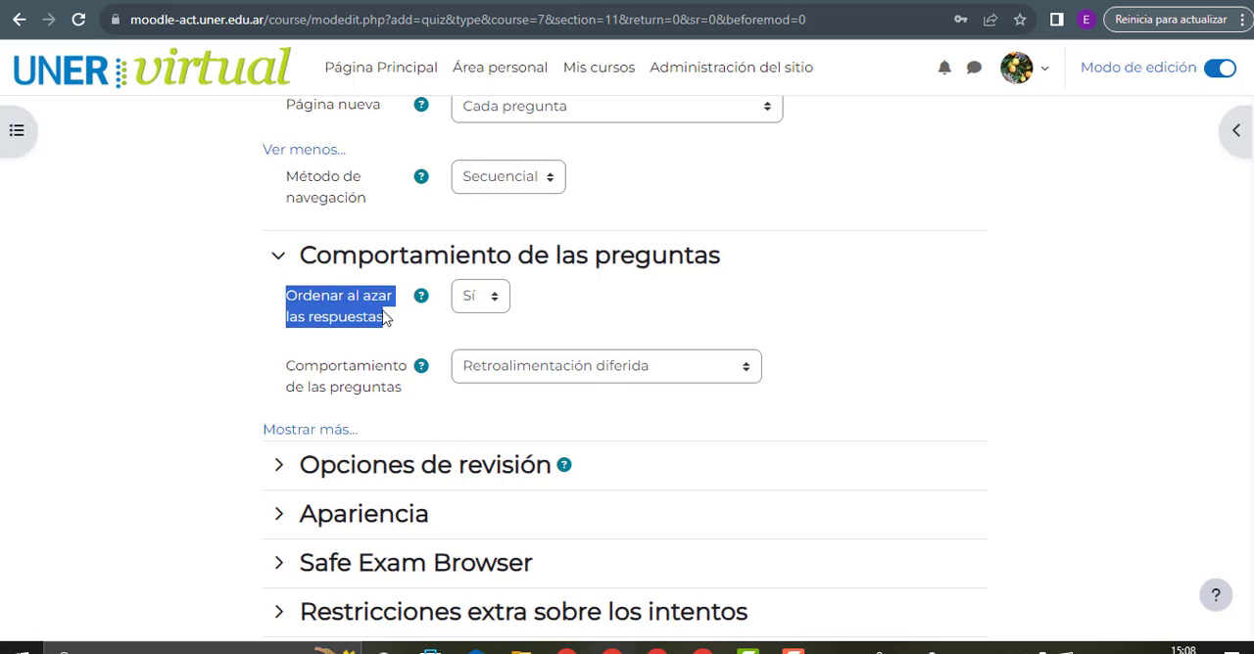
left_click(474, 304)
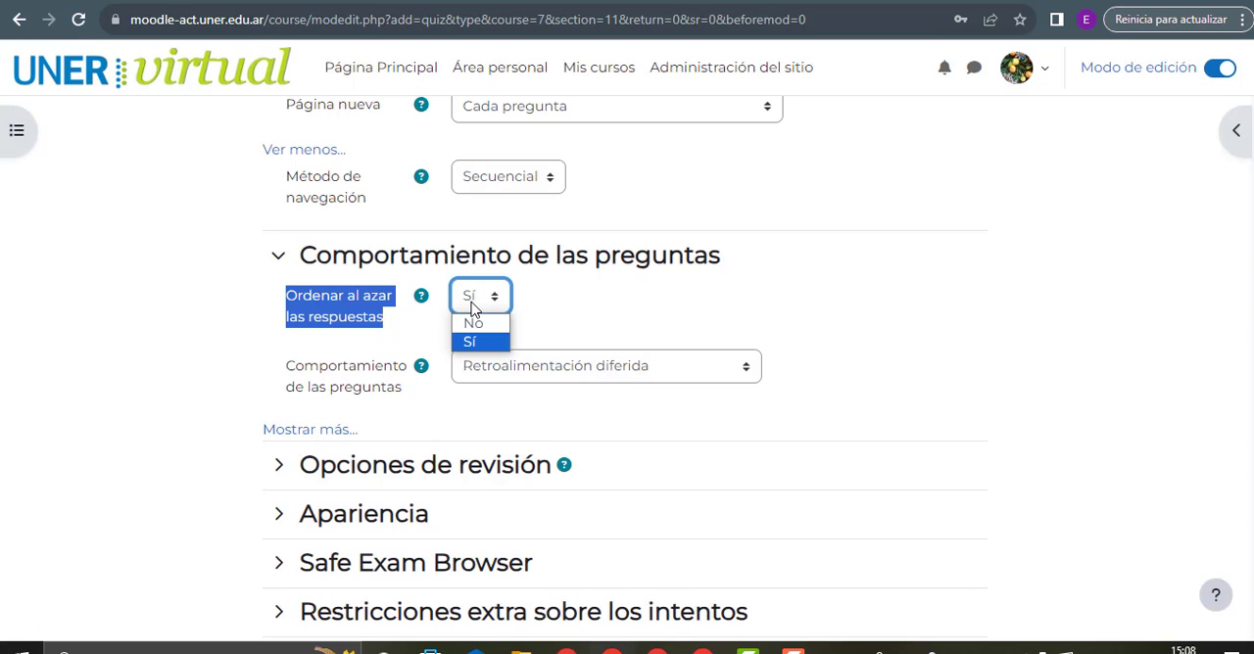
left_click(554, 320)
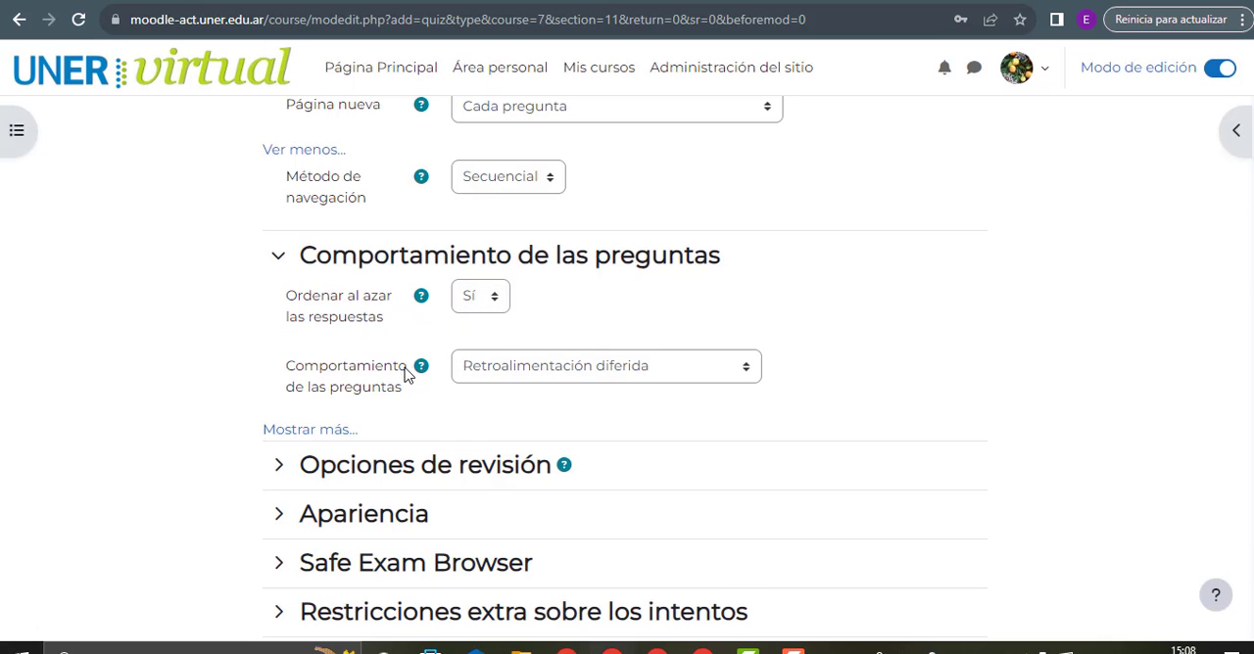
Review the question behaviour modes and reveal the additional settings of Comportamiento de las preguntas
left_click(514, 376)
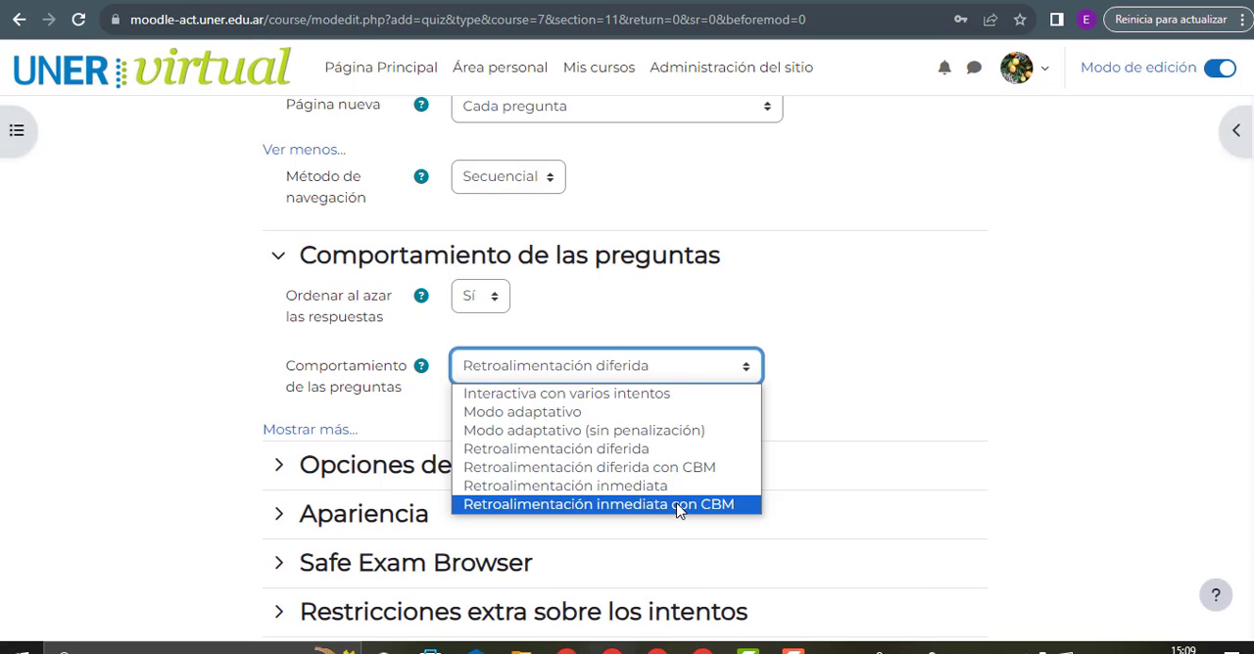
left_click(315, 435)
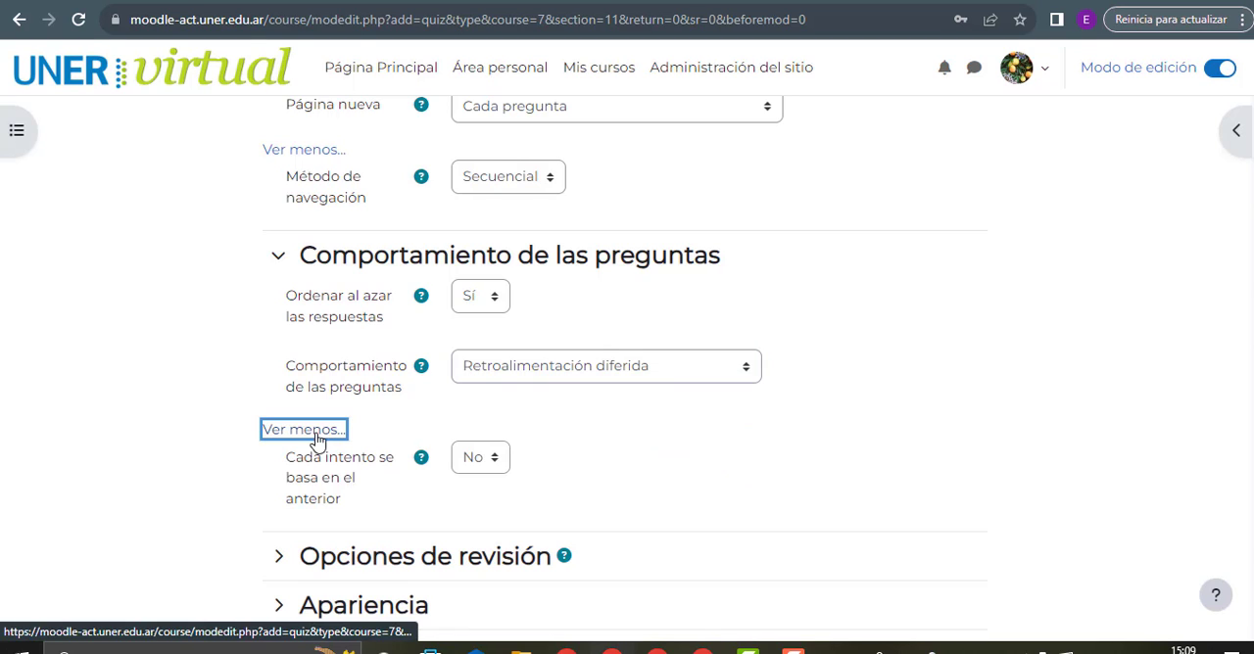
left_click(559, 371)
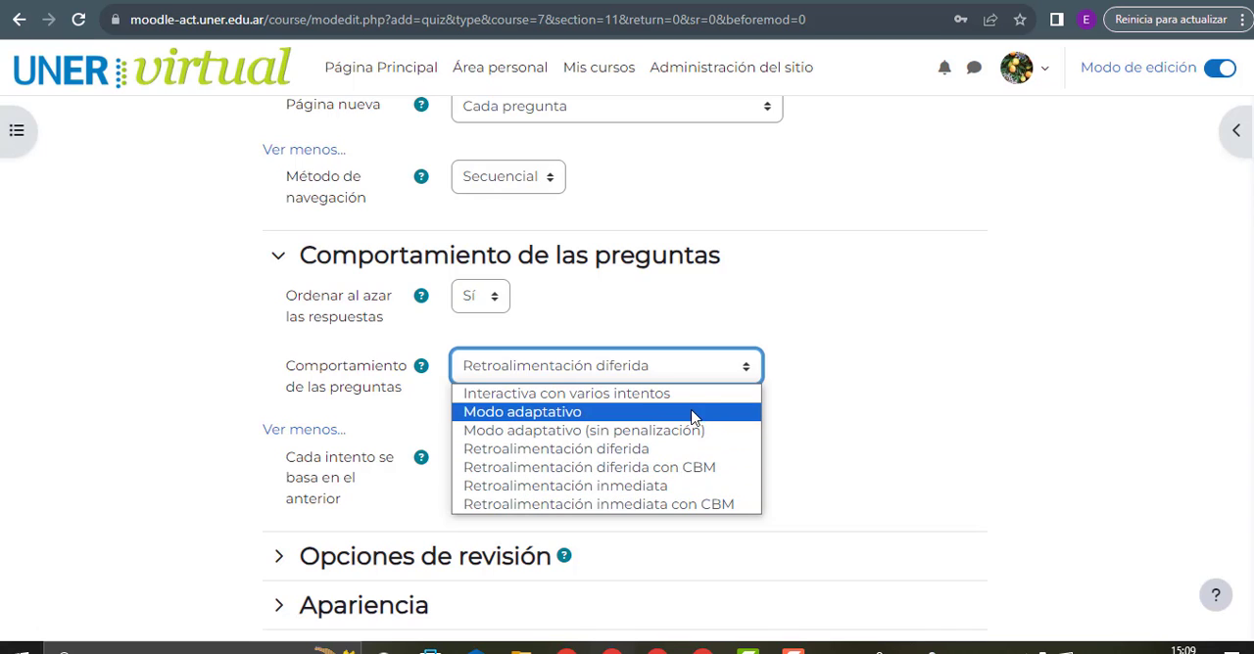
left_click(837, 398)
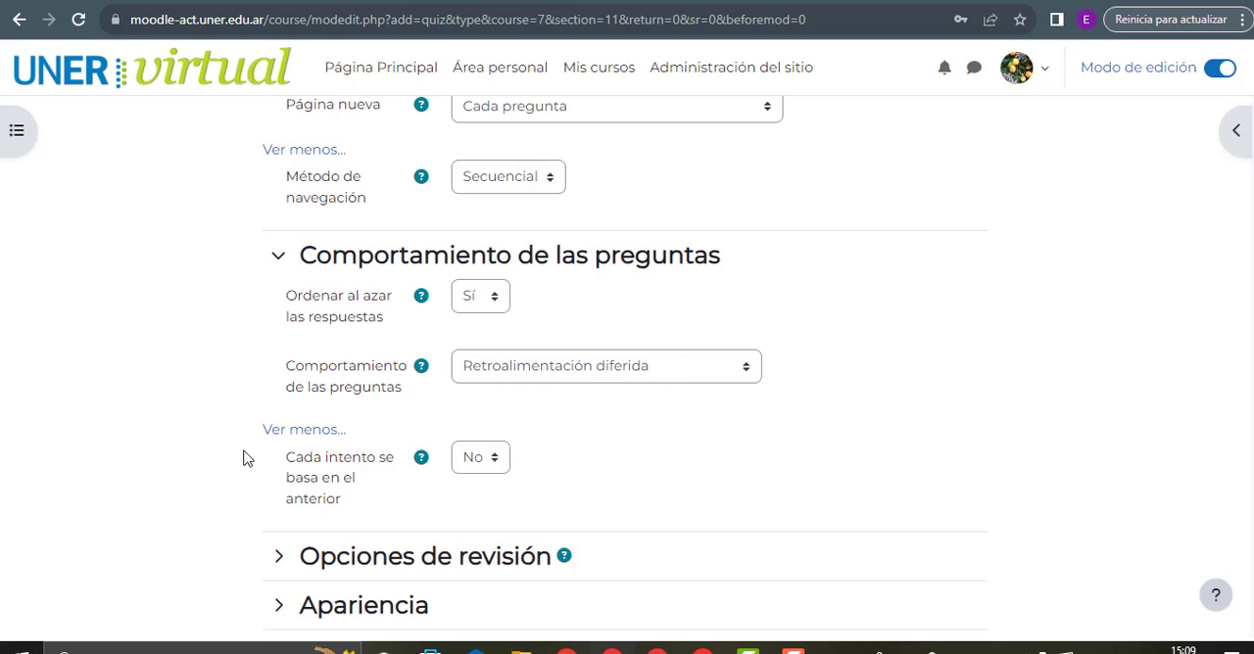
Read the help for Cada intento se basa en el anterior
scroll(341, 461, "down", 1)
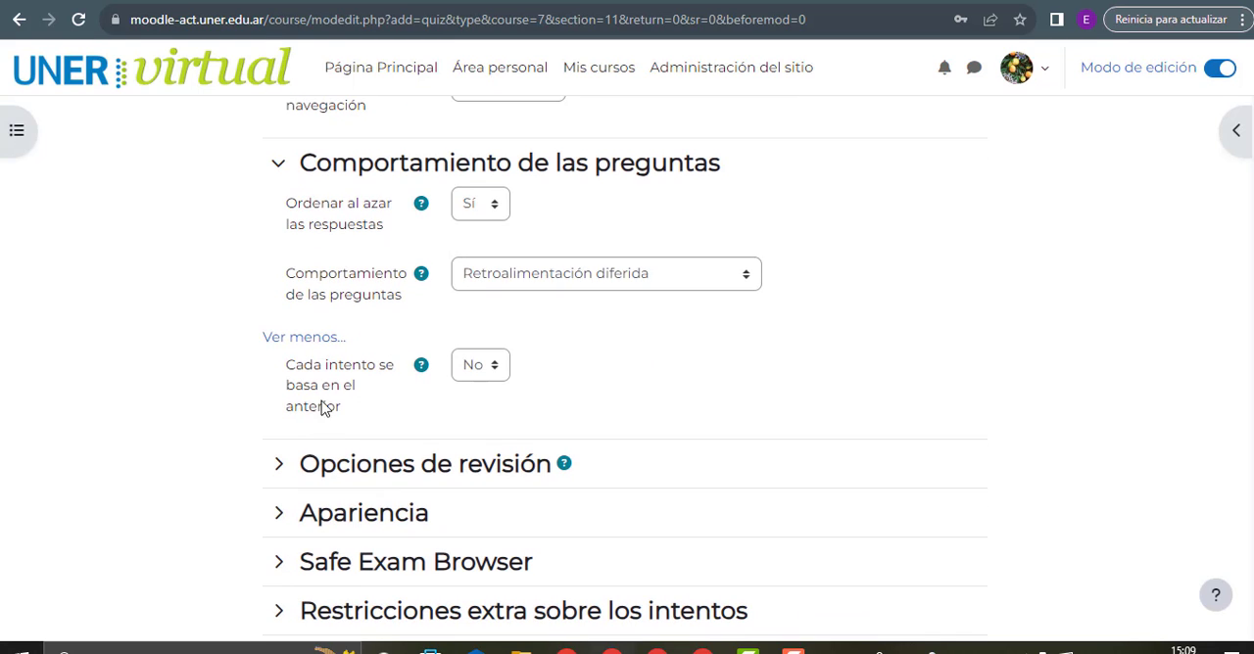
left_click(427, 367)
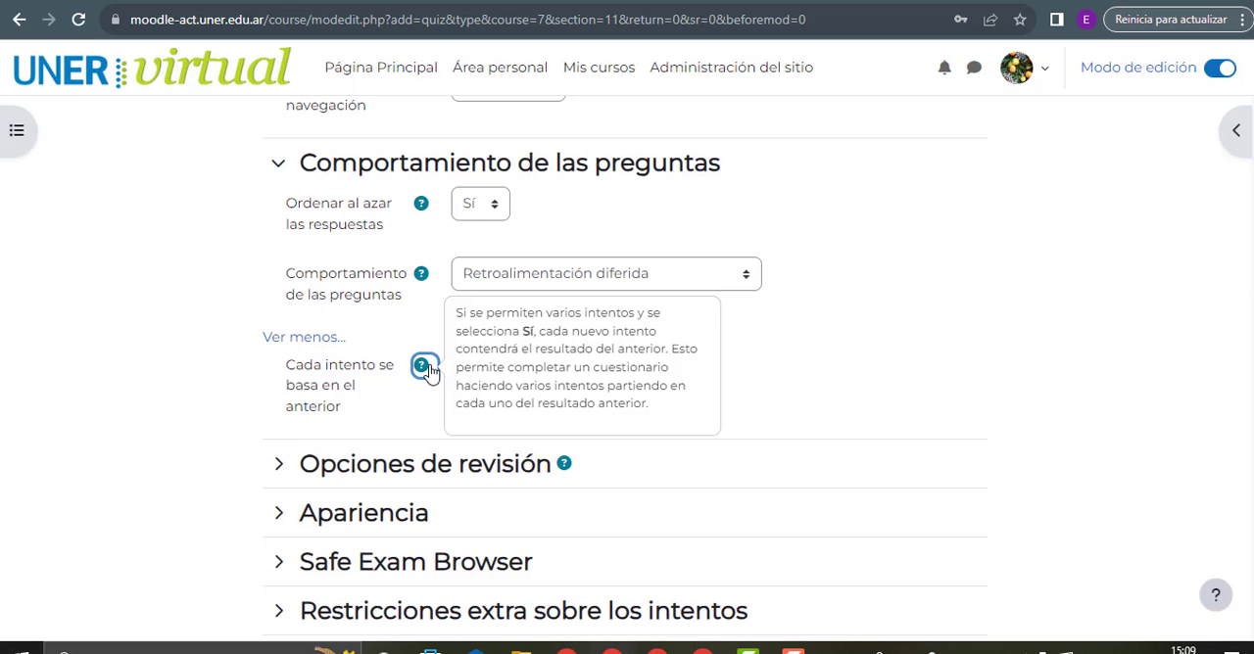
left_click(526, 327)
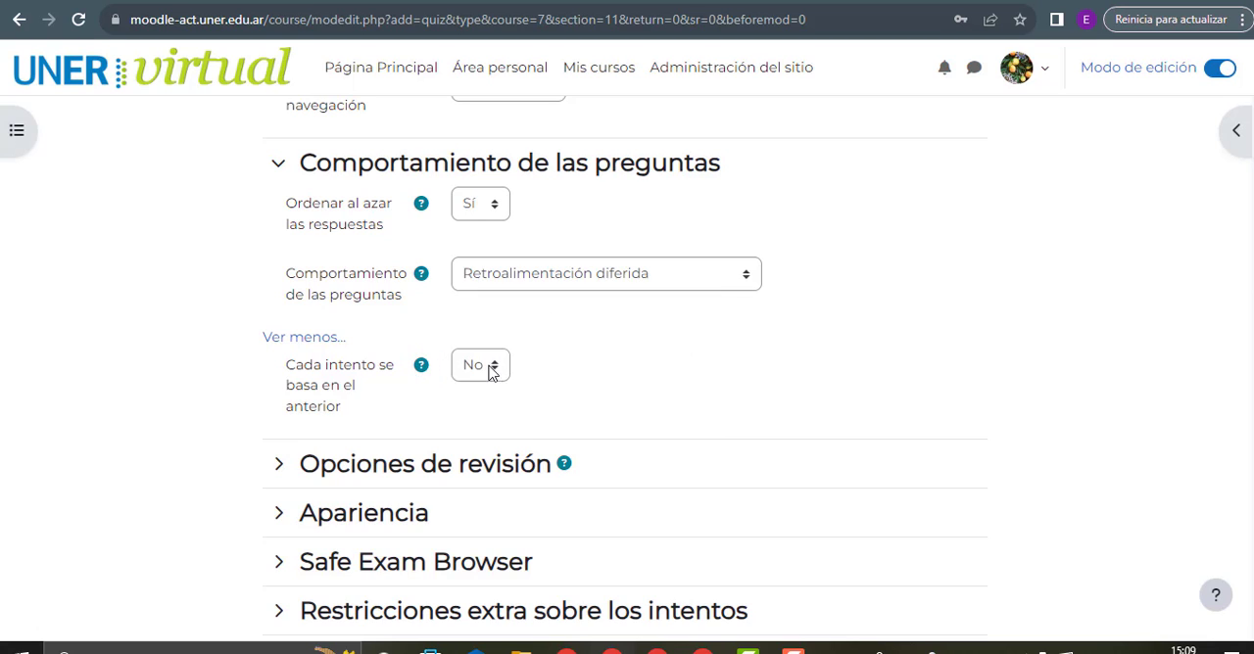
left_click(425, 372)
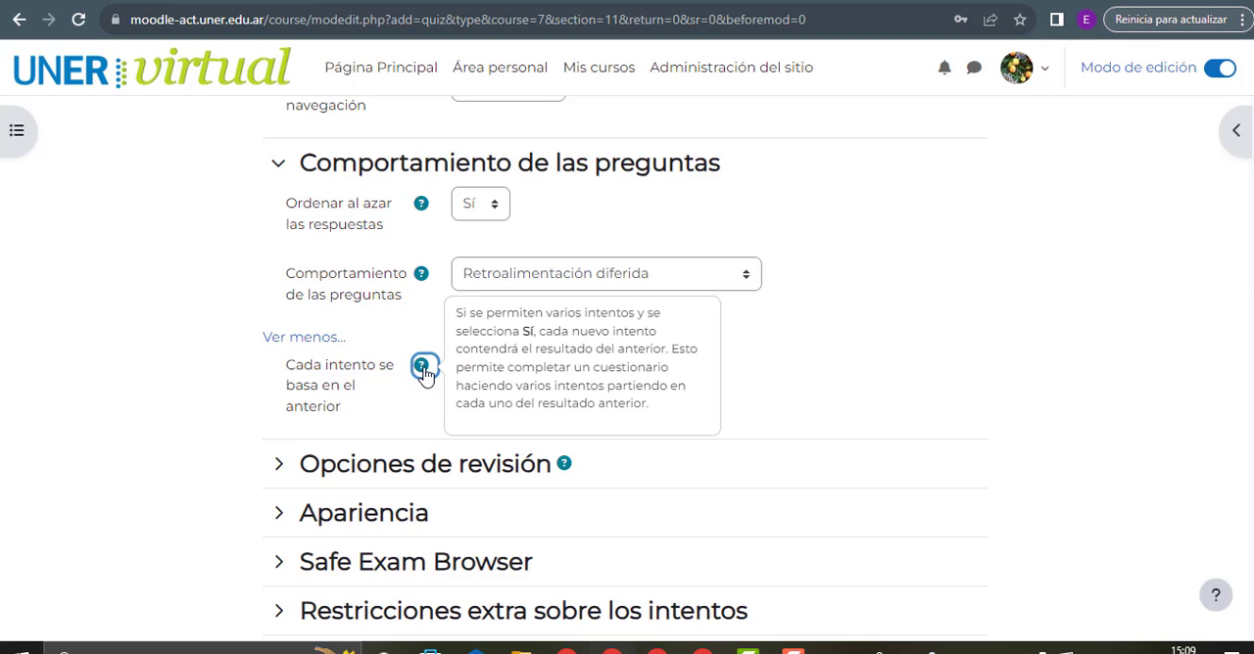
left_click(478, 366)
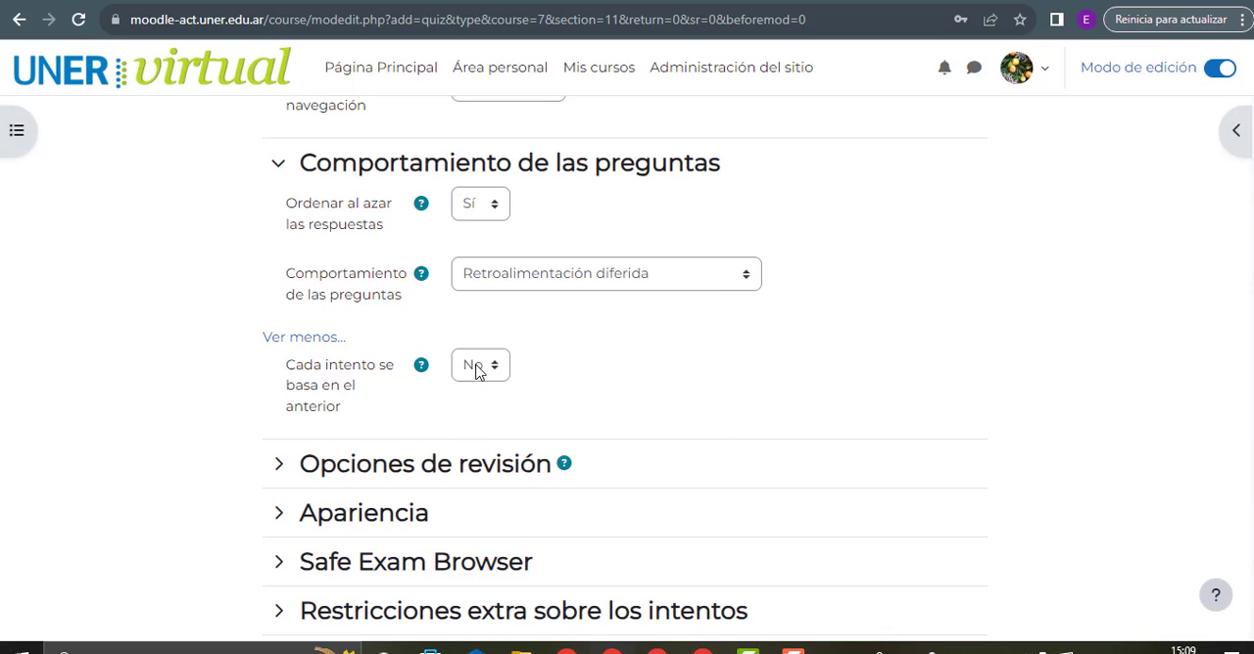
left_click(477, 368)
left_click(423, 370)
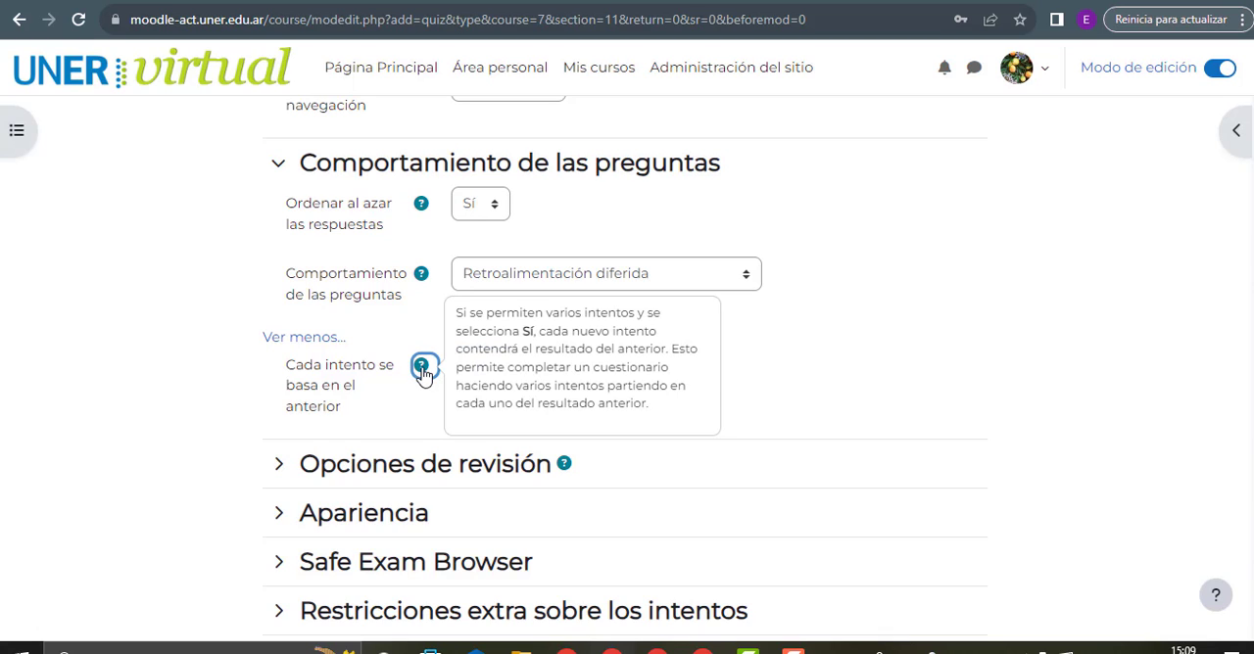
Expand Opciones de revisión, look over its review checkboxes and read the section's help
left_click(279, 466)
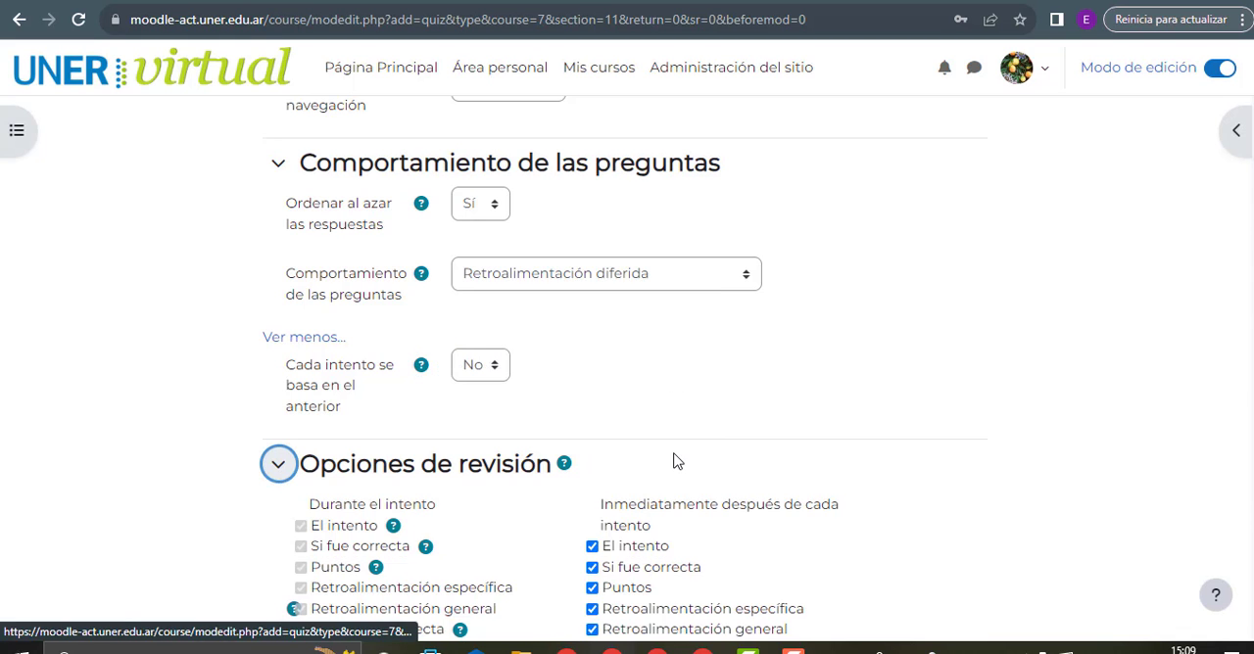
scroll(674, 461, "down", 3)
scroll(446, 341, "up", 1)
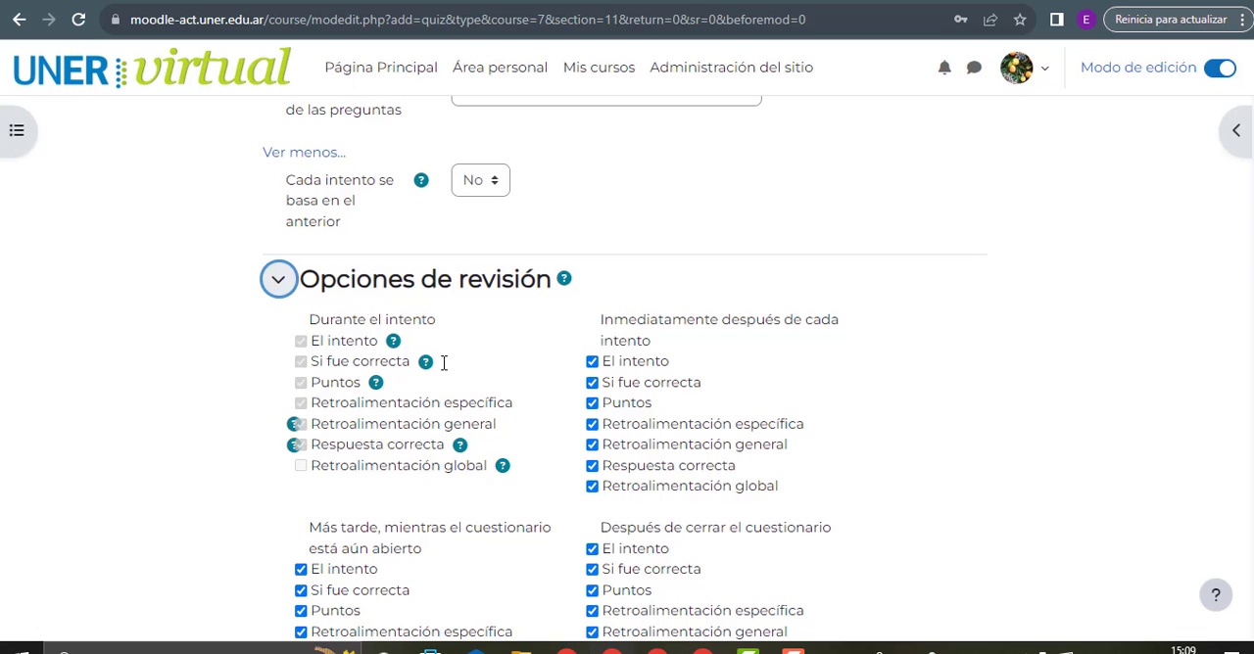
left_click(565, 281)
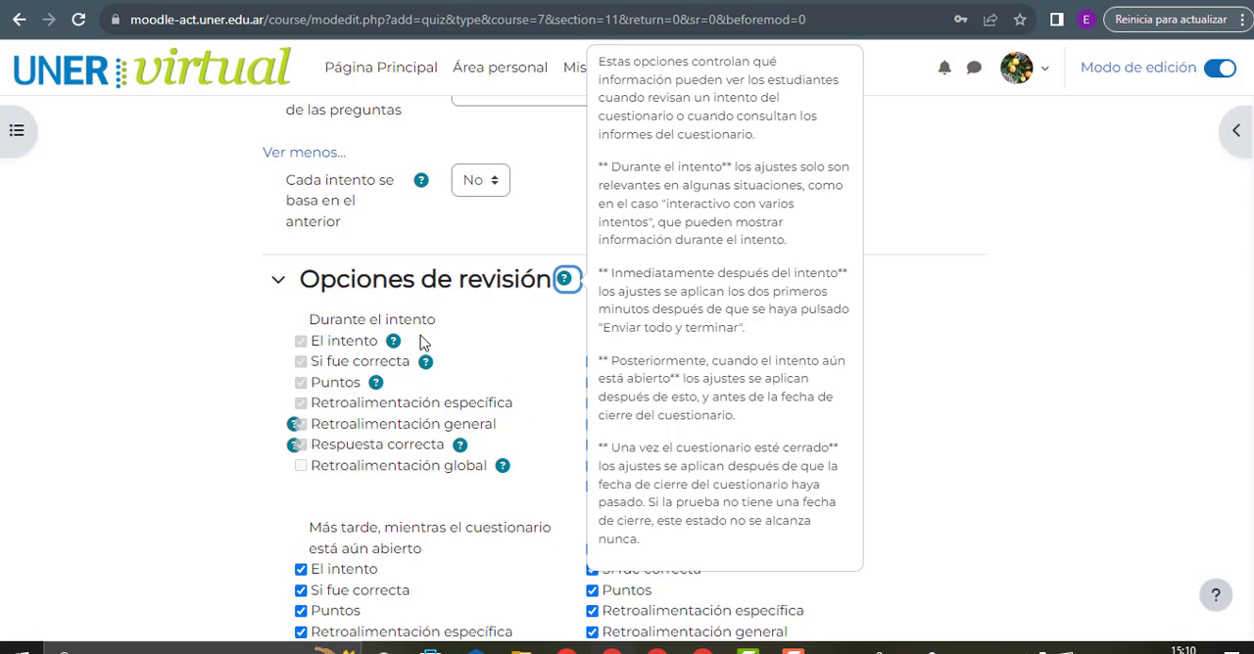
left_click(456, 349)
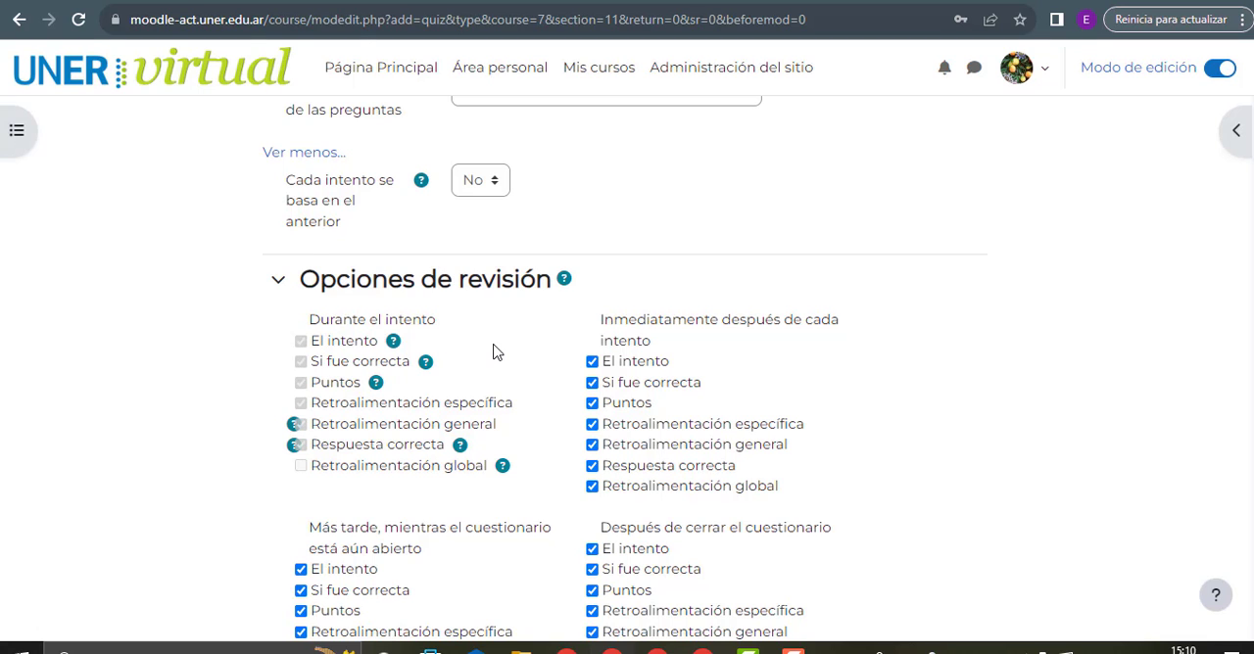
Examine the review checkboxes for Inmediatamente después de cada intento and Más tarde, mientras el cuestionario está aún abierto
scroll(494, 353, "down", 1)
scroll(500, 355, "up", 1)
left_click_drag(779, 328, 659, 350)
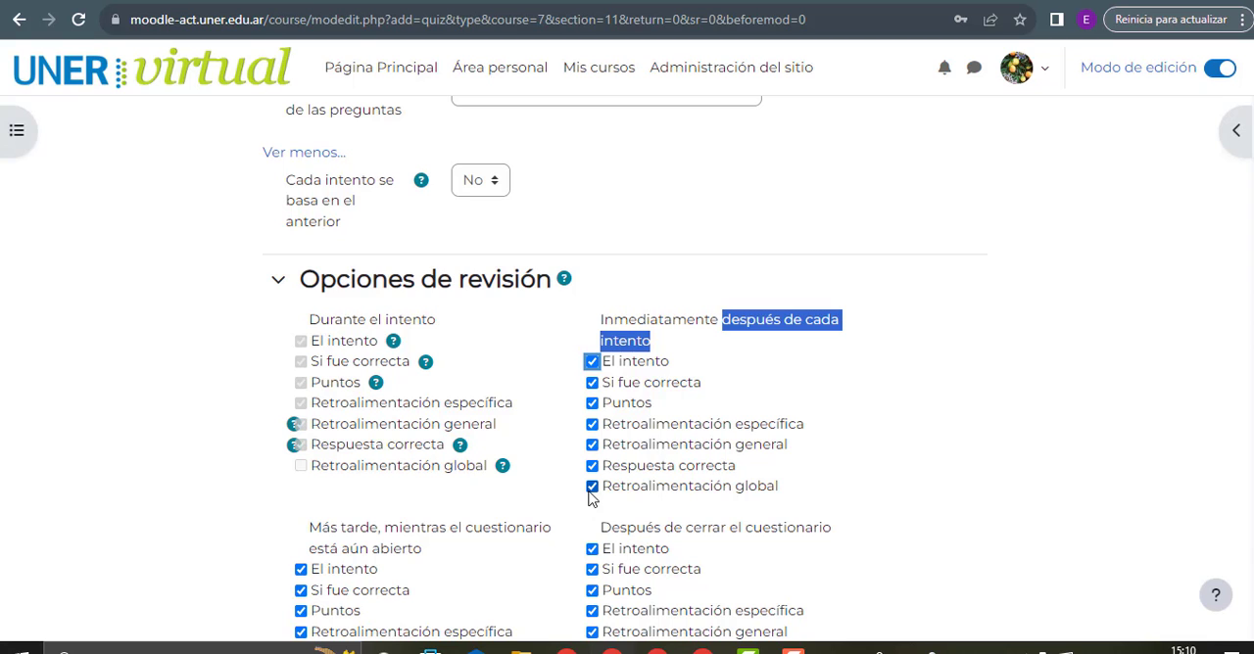
scroll(602, 480, "down", 3)
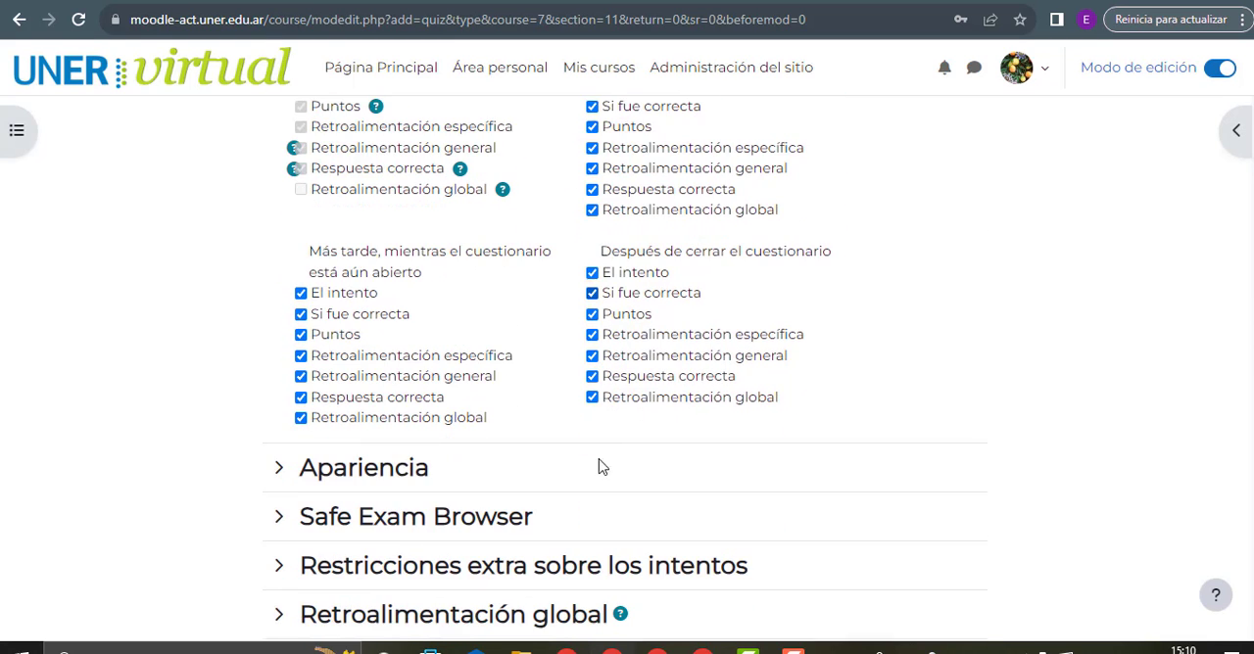
left_click_drag(319, 265, 428, 297)
left_click(431, 296)
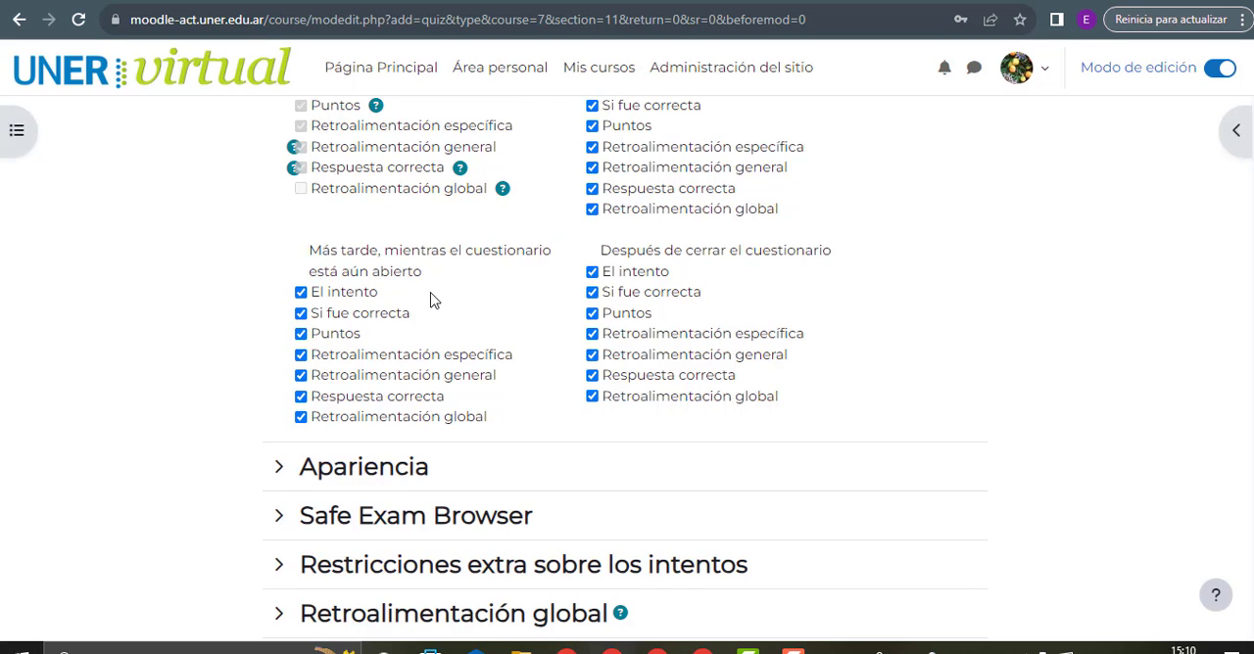
Compare the opening and closing dates in Temporalización with the review periods while the quiz is open and after it closes
scroll(436, 302, "up", 20)
scroll(436, 304, "down", 4)
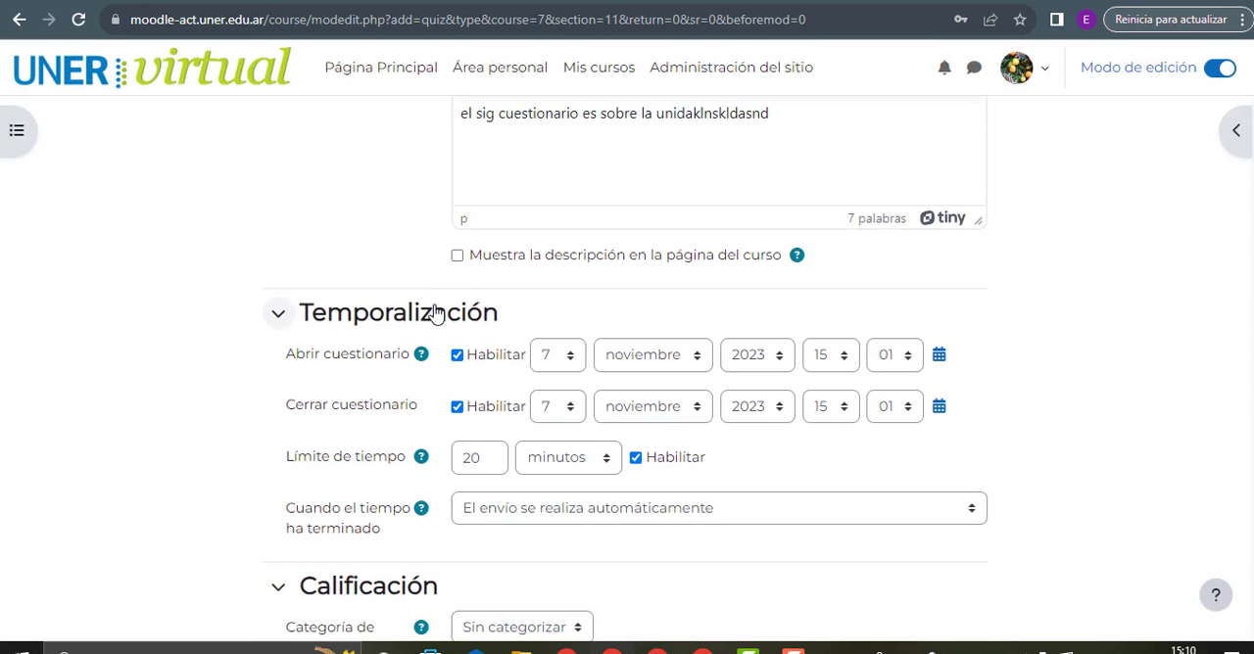
left_click_drag(282, 358, 416, 382)
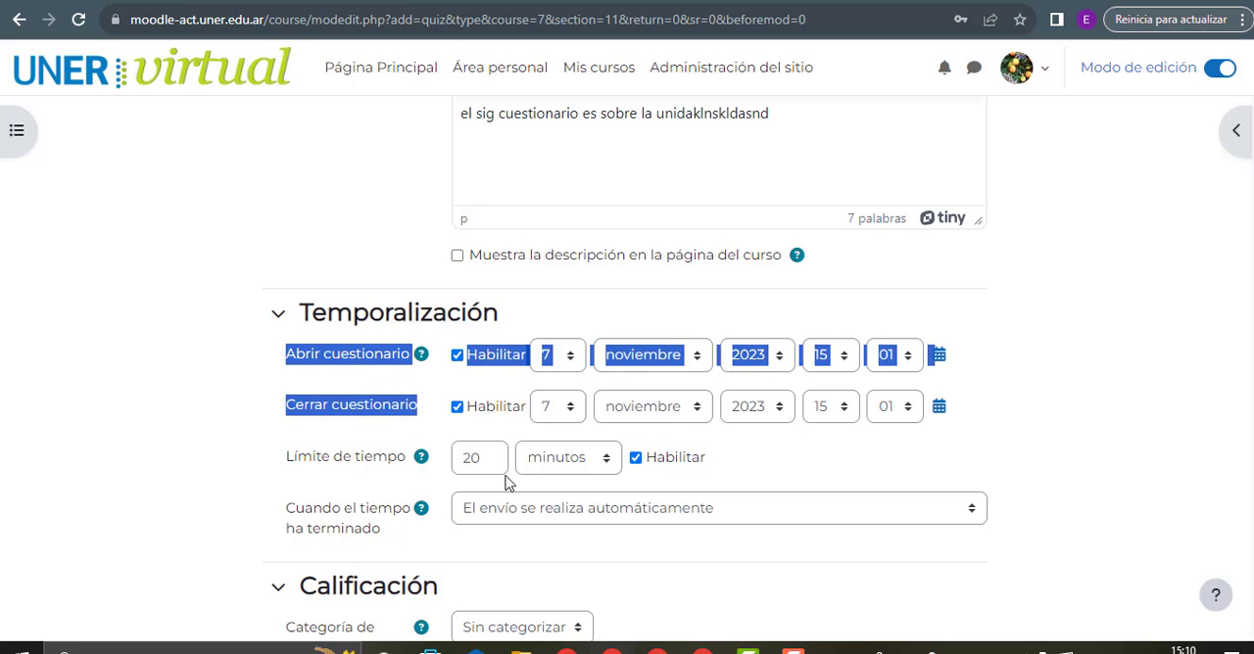
scroll(480, 436, "down", 10)
scroll(481, 436, "down", 3)
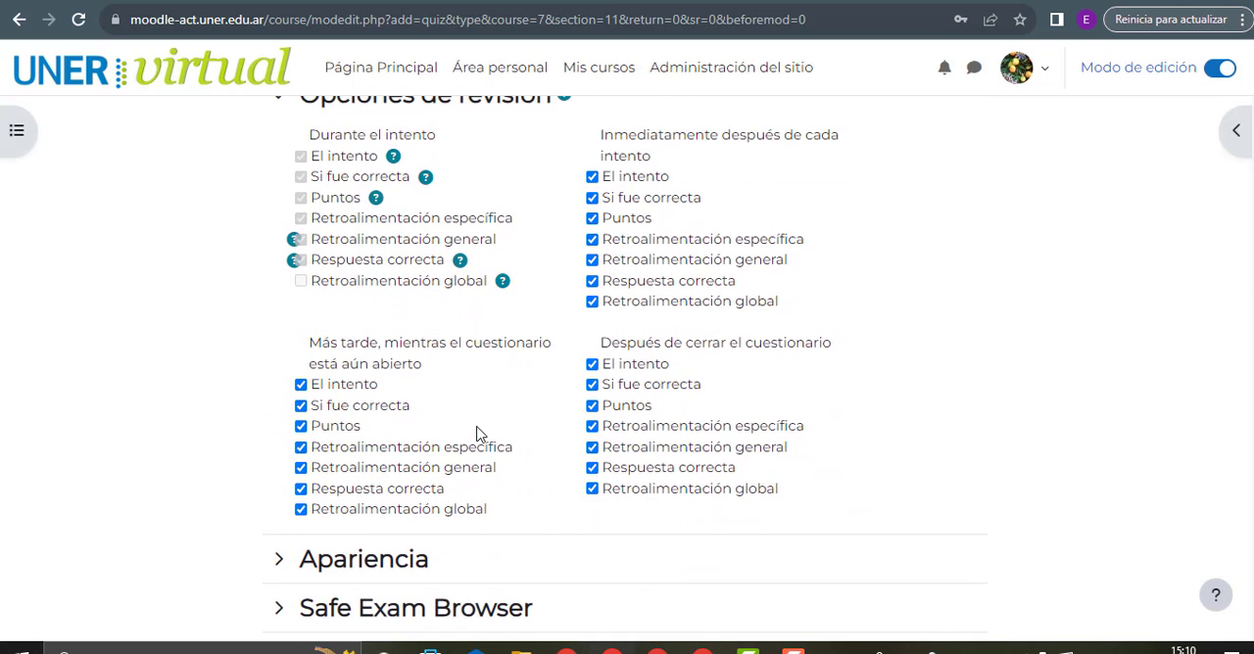
left_click_drag(317, 338, 432, 372)
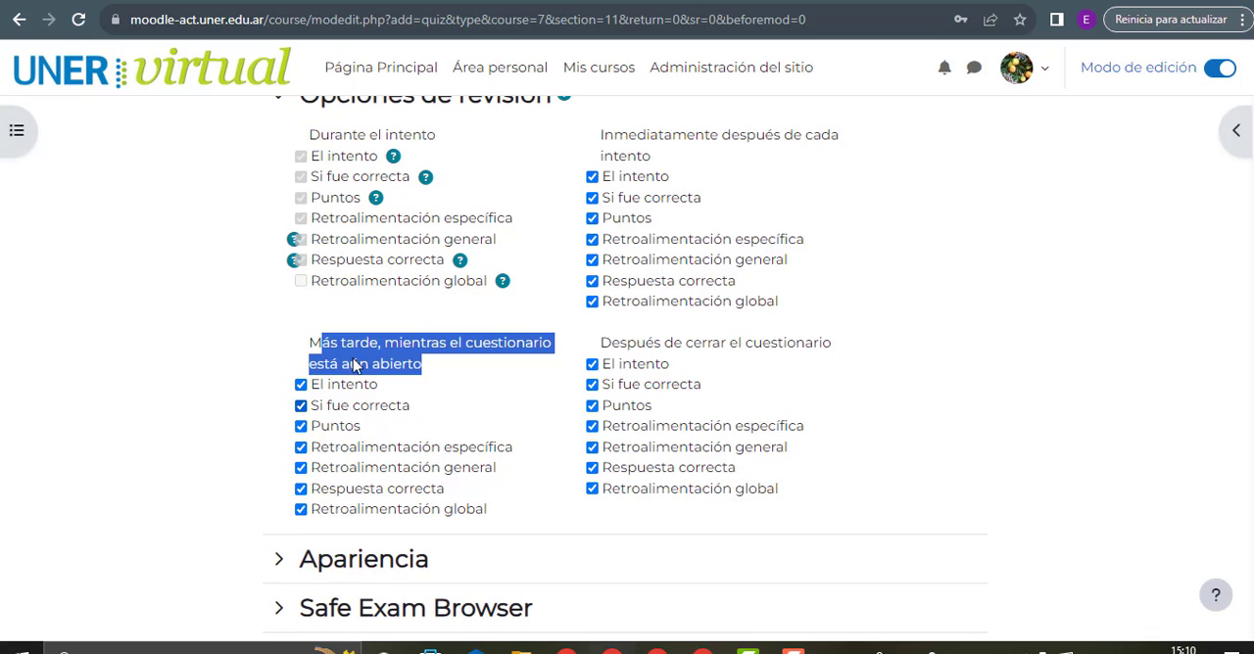
left_click_drag(598, 343, 833, 343)
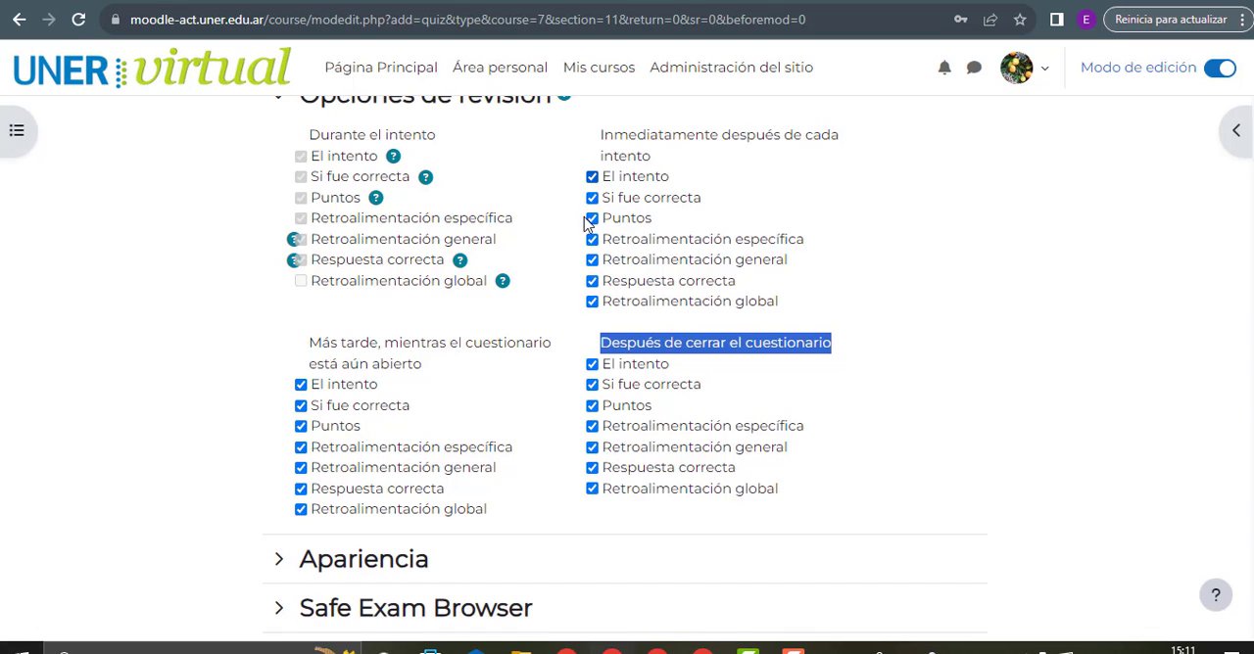
Disable El intento in the three editable review periods, plus Puntos and Retroalimentación global in the immediate and Más tarde periods
left_click(591, 365)
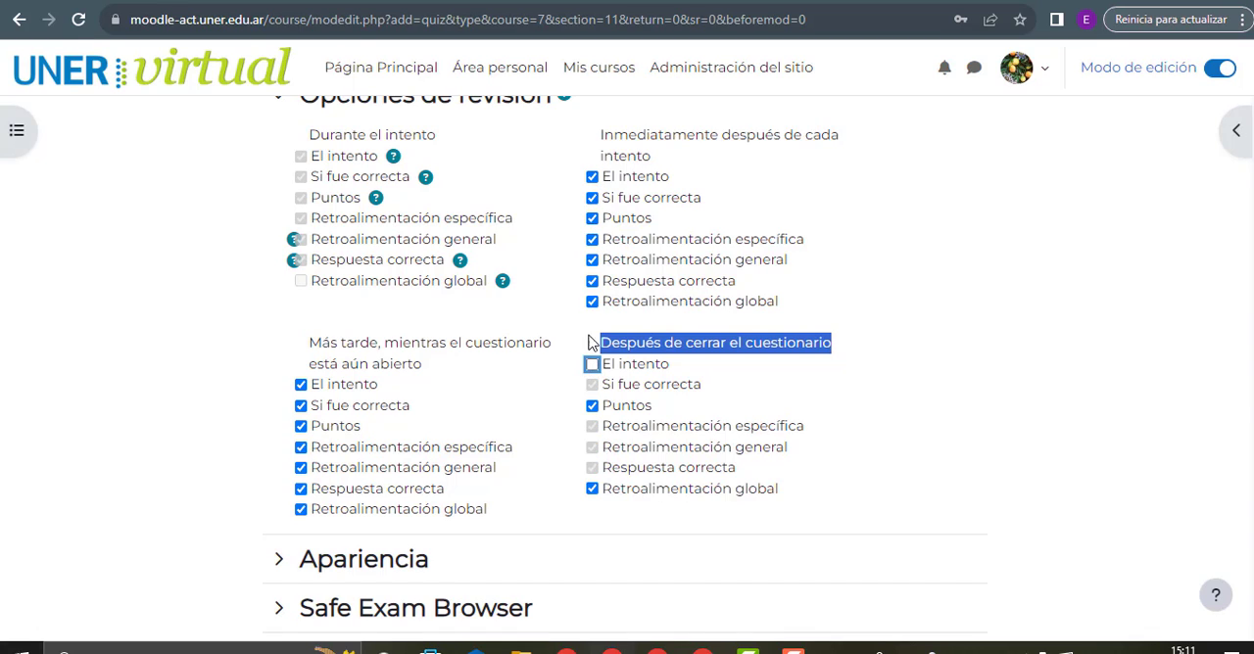
left_click(592, 176)
left_click(592, 218)
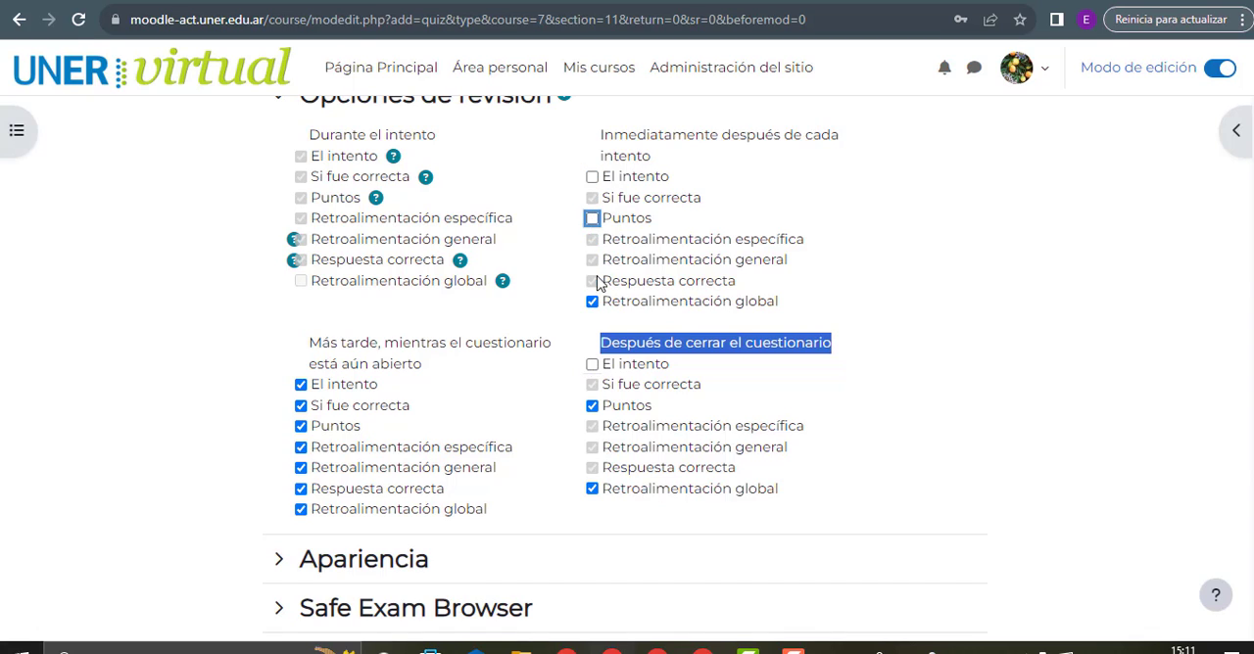
left_click(592, 302)
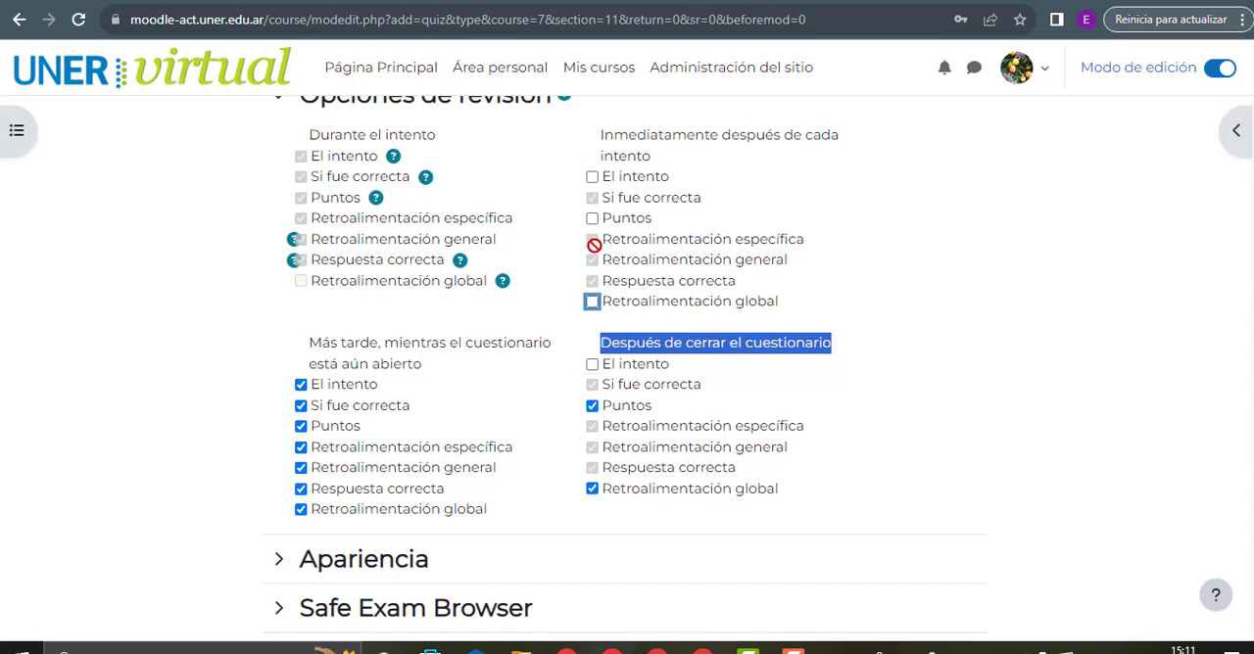
left_click(301, 384)
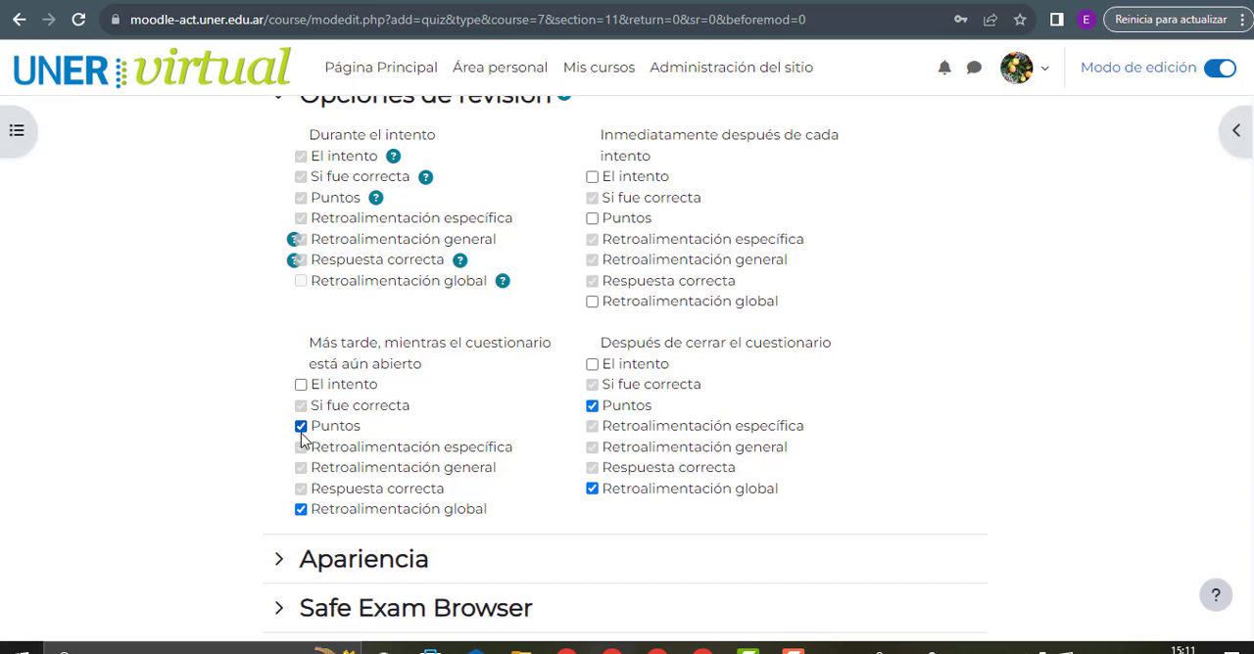
left_click(300, 426)
left_click(300, 510)
Re-enable El intento for the Más tarde, Después de cerrar and Inmediatamente después review periods
left_click(301, 387)
left_click(592, 365)
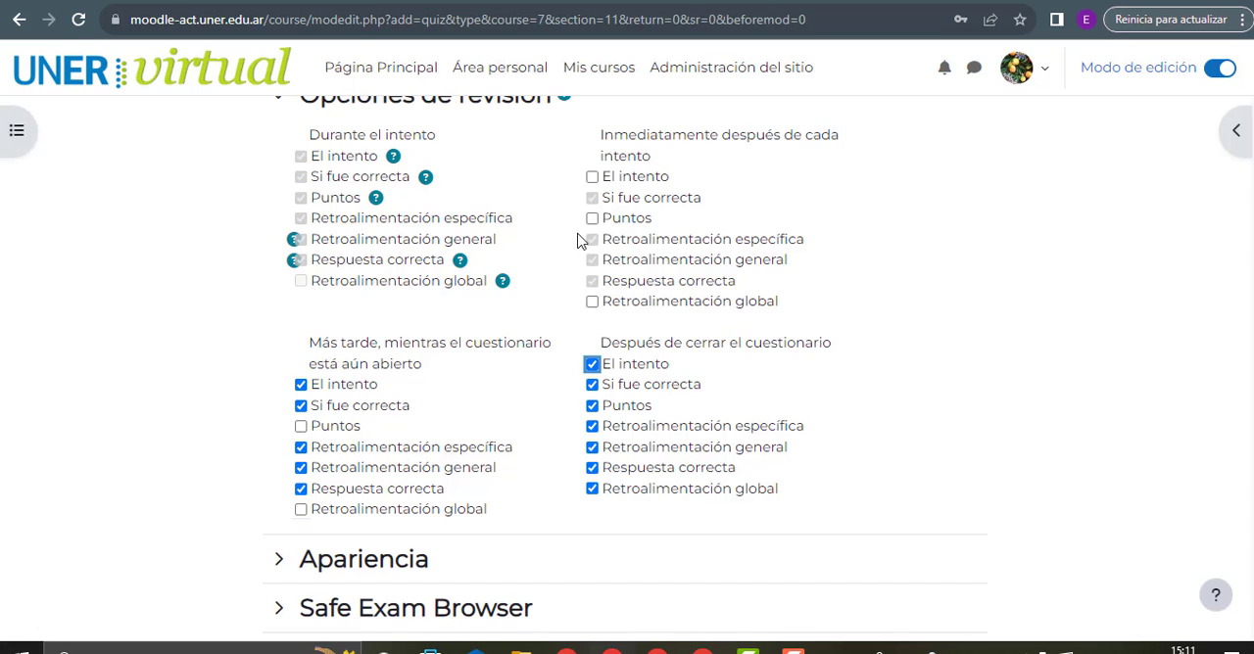
left_click(591, 177)
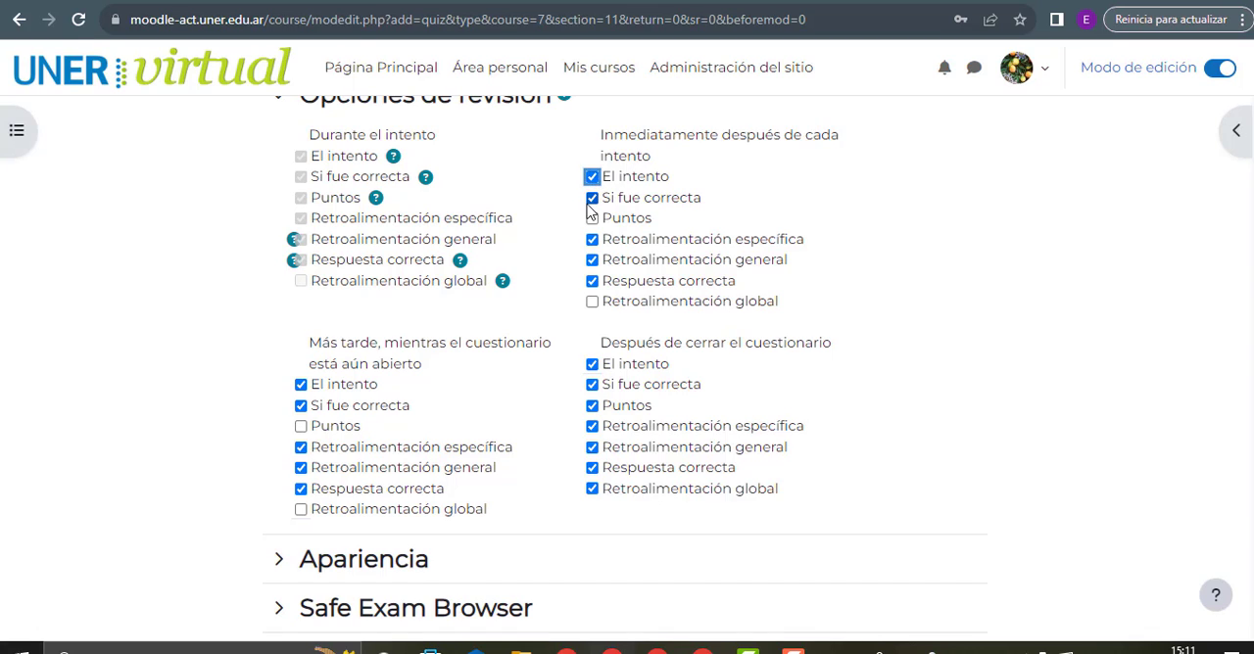
For Inmediatamente después de cada intento, disable Si fue correcta, Retroalimentación específica, Retroalimentación general and Respuesta correcta
left_click(592, 197)
left_click(592, 239)
left_click(592, 260)
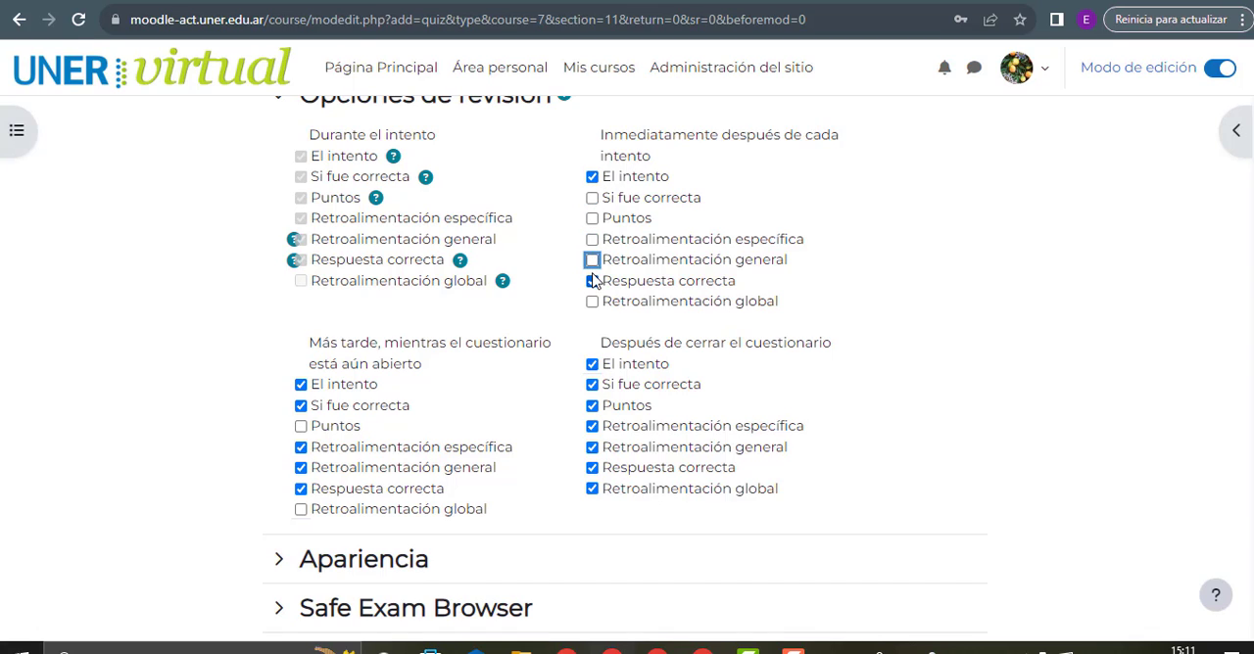
left_click(591, 281)
Leave only El intento enabled for the Después de cerrar el cuestionario review period
left_click(593, 385)
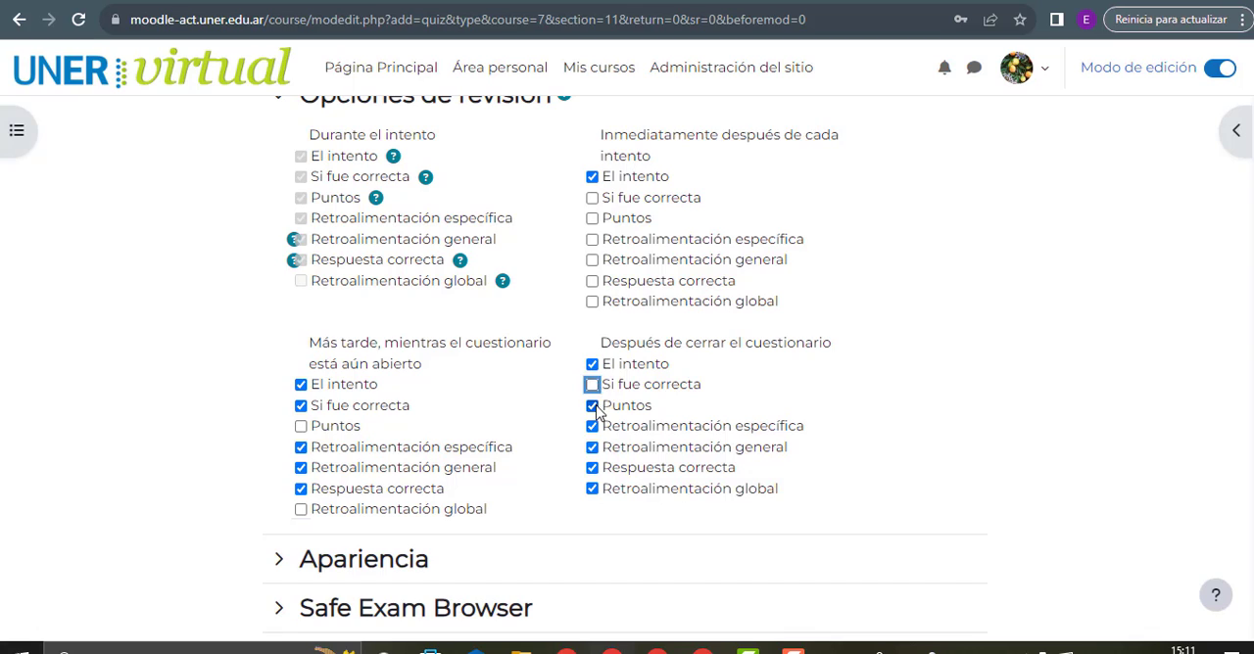
left_click(591, 406)
left_click(592, 427)
left_click(592, 447)
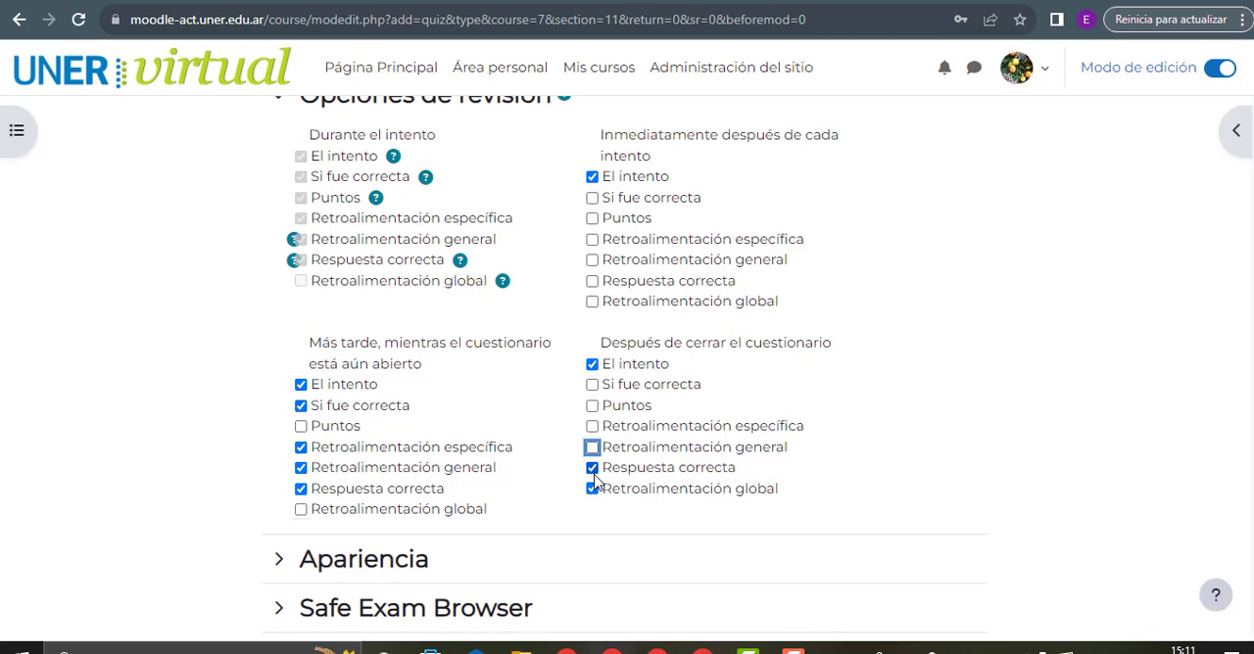
left_click(592, 467)
left_click(592, 488)
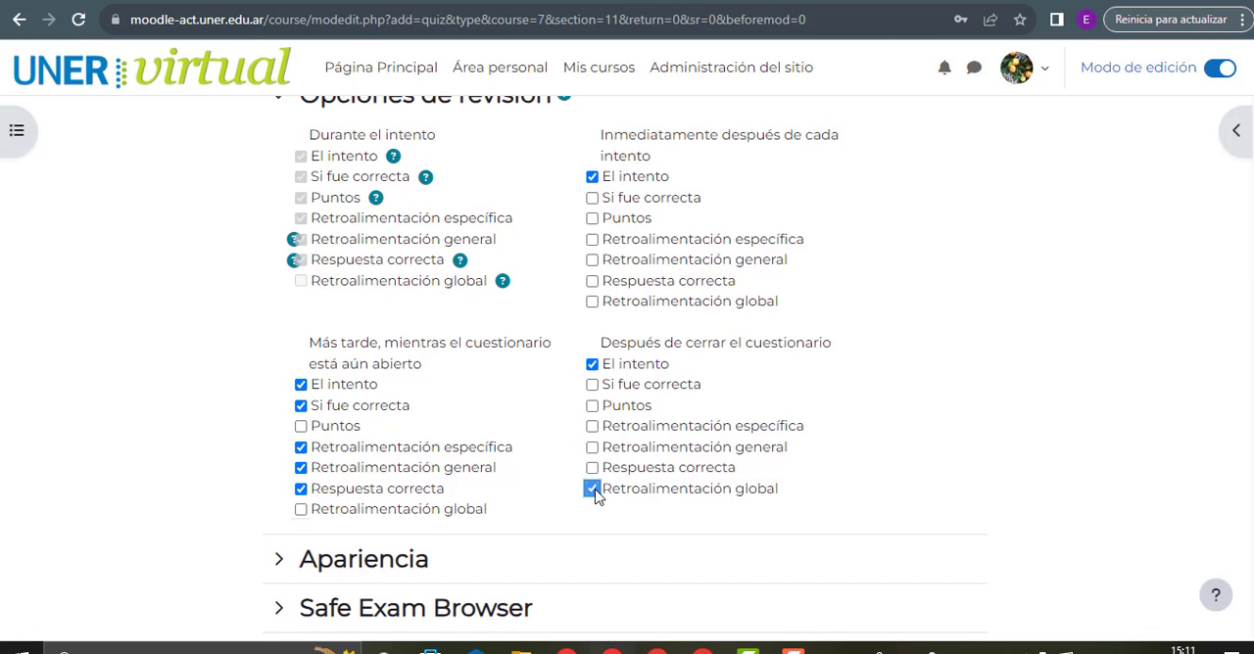
For the Más tarde period, disable Si fue correcta, Retroalimentación específica, Retroalimentación general and Respuesta correcta
left_click(301, 405)
left_click(301, 447)
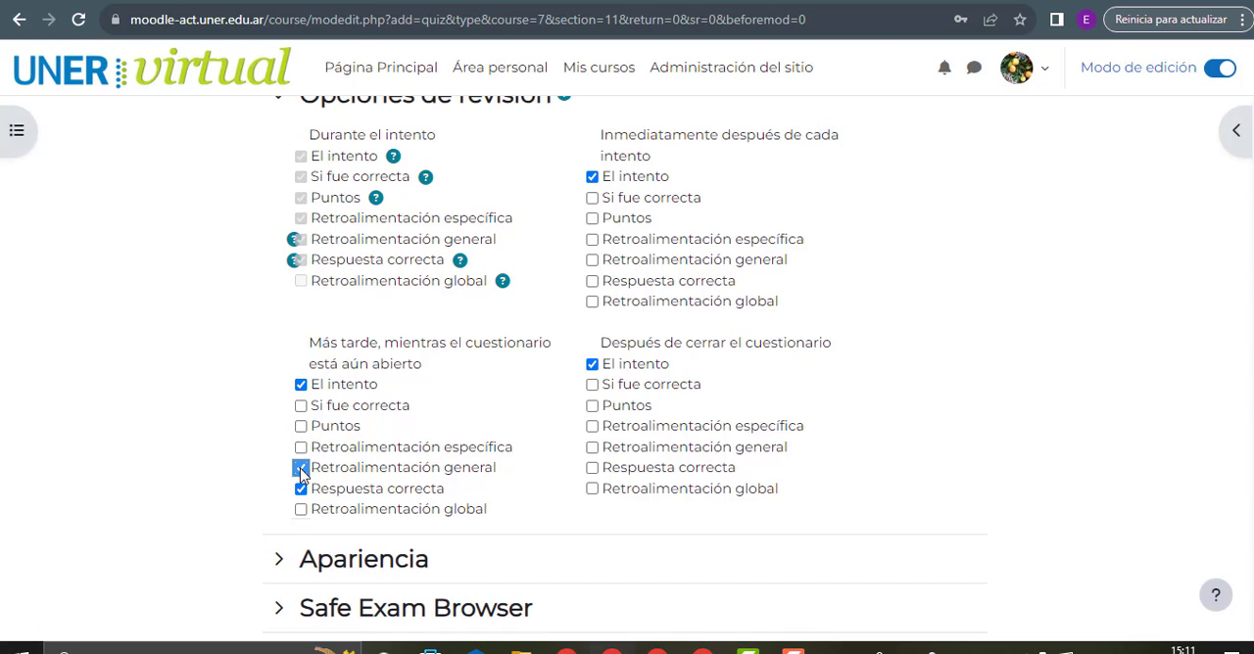
left_click(301, 467)
left_click(301, 488)
Try Puntos with and without El intento for Después de cerrar el cuestionario, restoring El intento alone
scroll(872, 181, "up", 1)
scroll(872, 181, "down", 2)
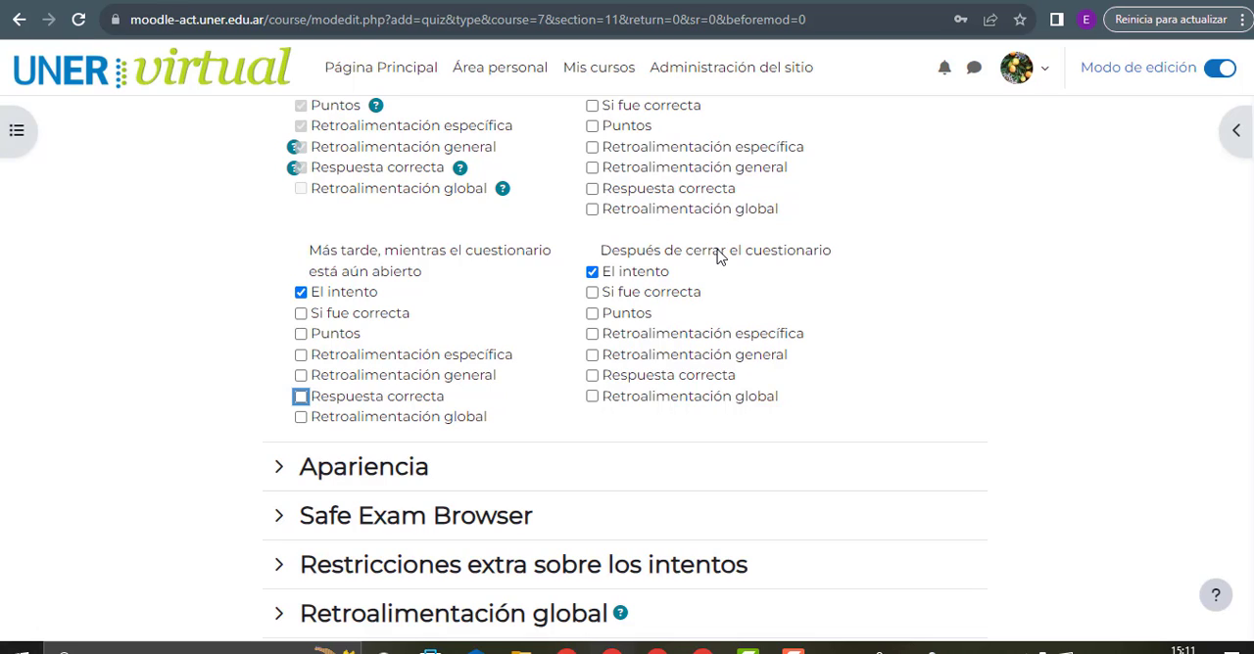
left_click(591, 315)
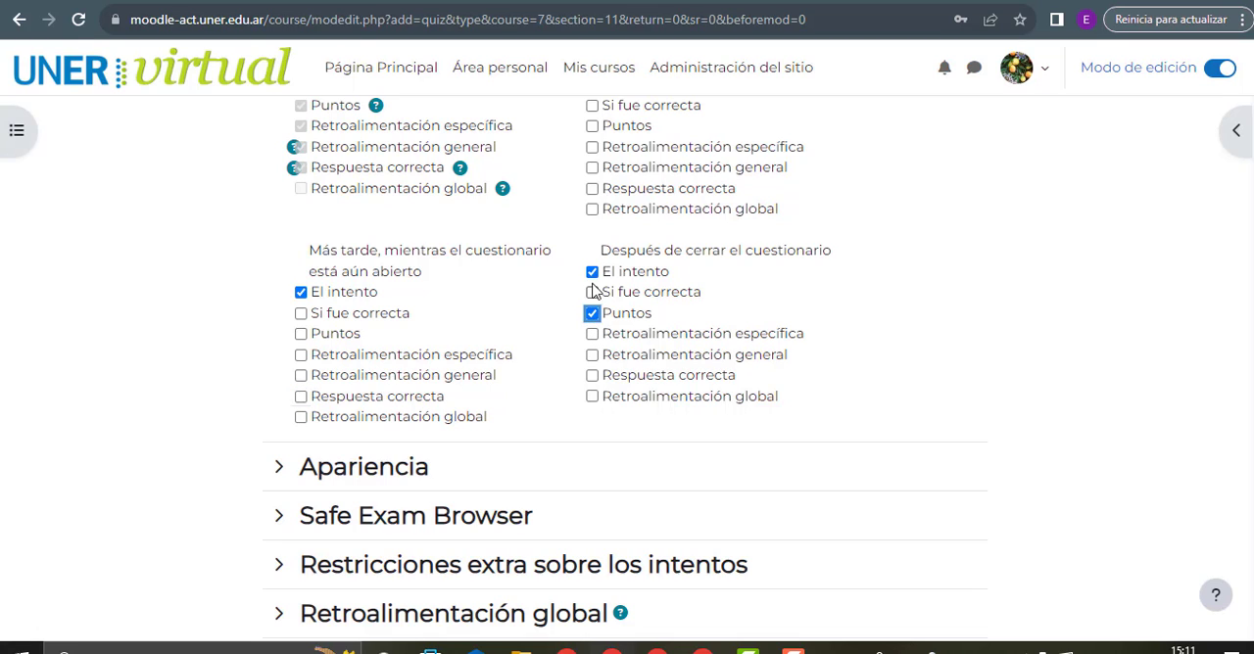
left_click(592, 271)
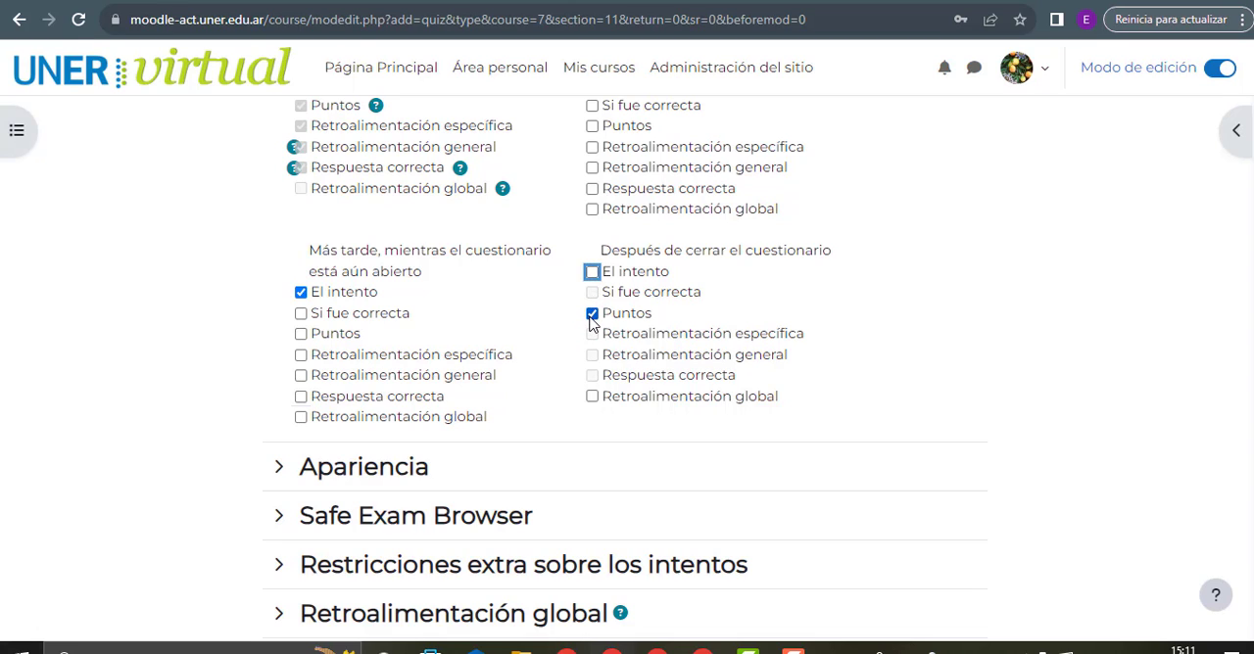
left_click(591, 313)
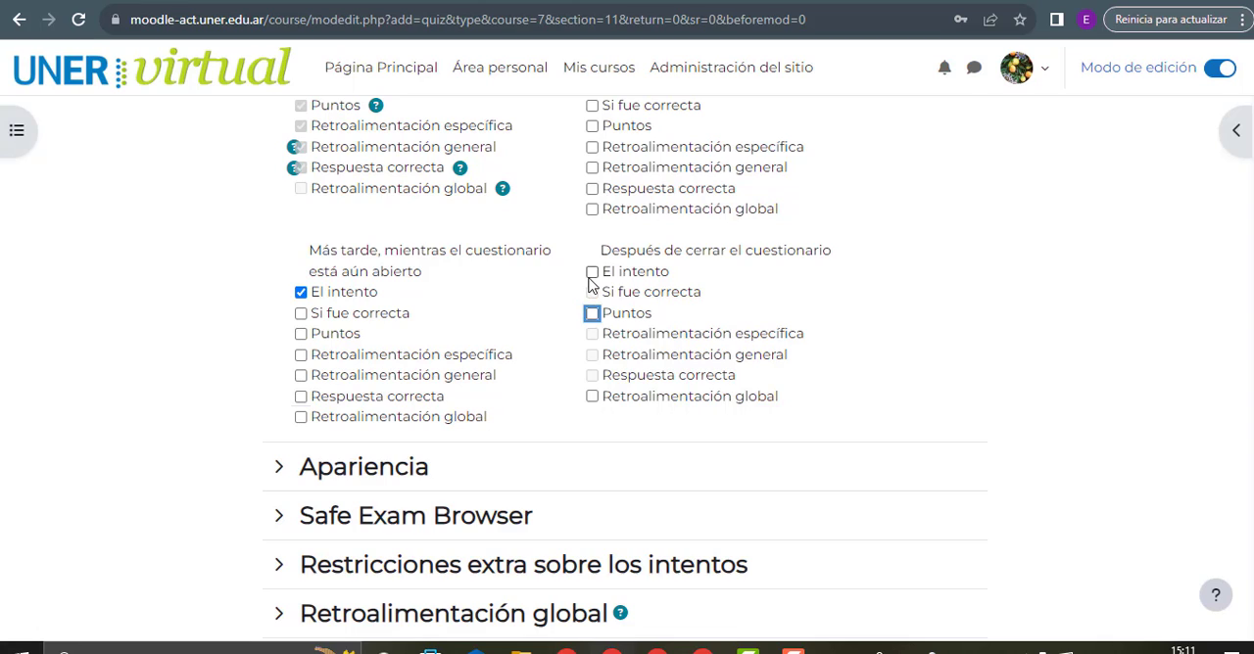
left_click(592, 271)
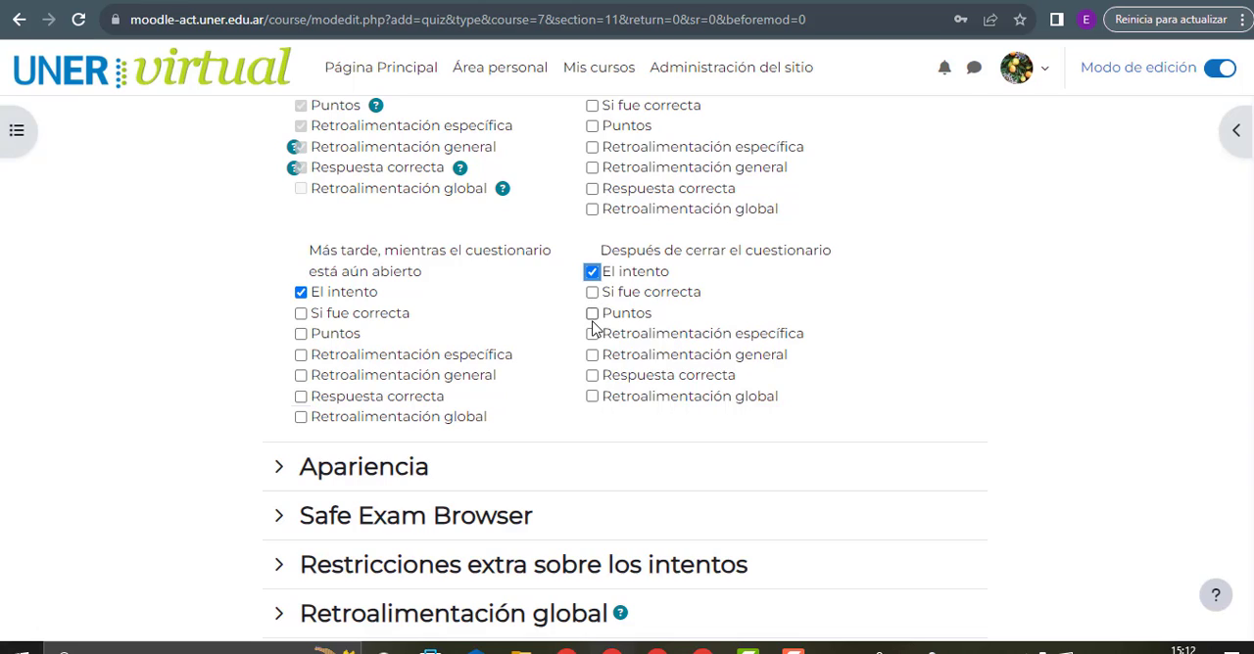
Enable Puntos and Si fue correcta for the Después de cerrar el cuestionario review period
left_click(592, 315)
left_click(593, 294)
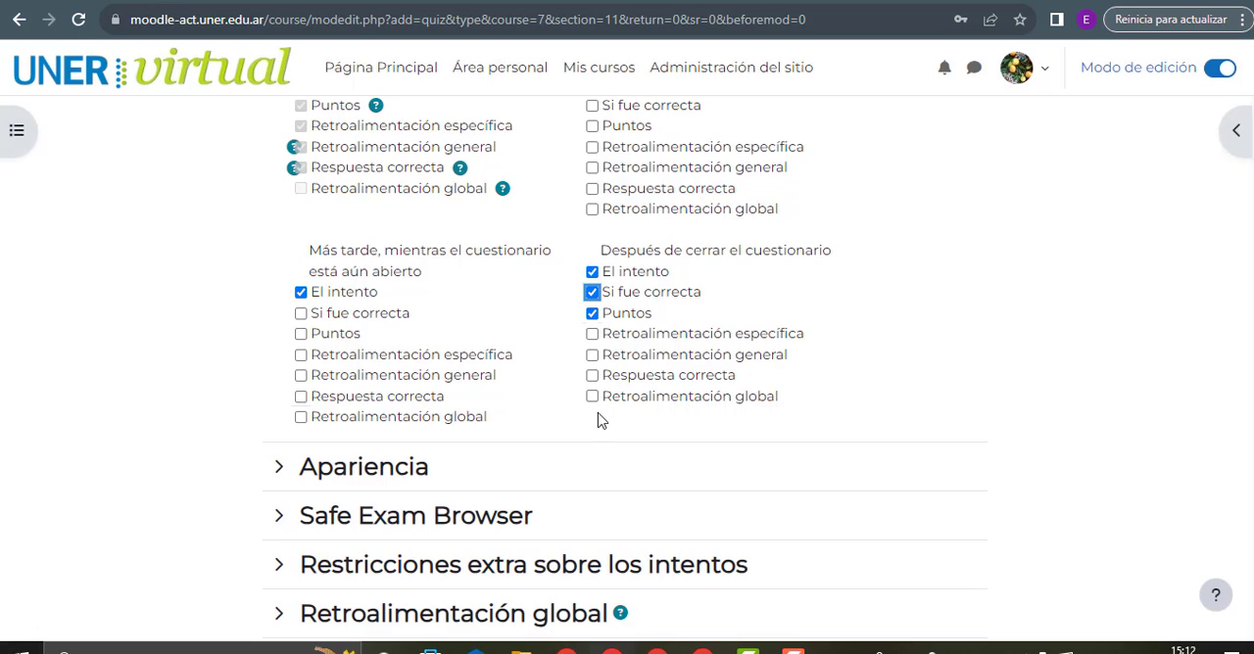
Expand Apariencia and review its user image and grade decimals settings, including the help for Decimales en las calificaciones de las preguntas
scroll(862, 307, "down", 1)
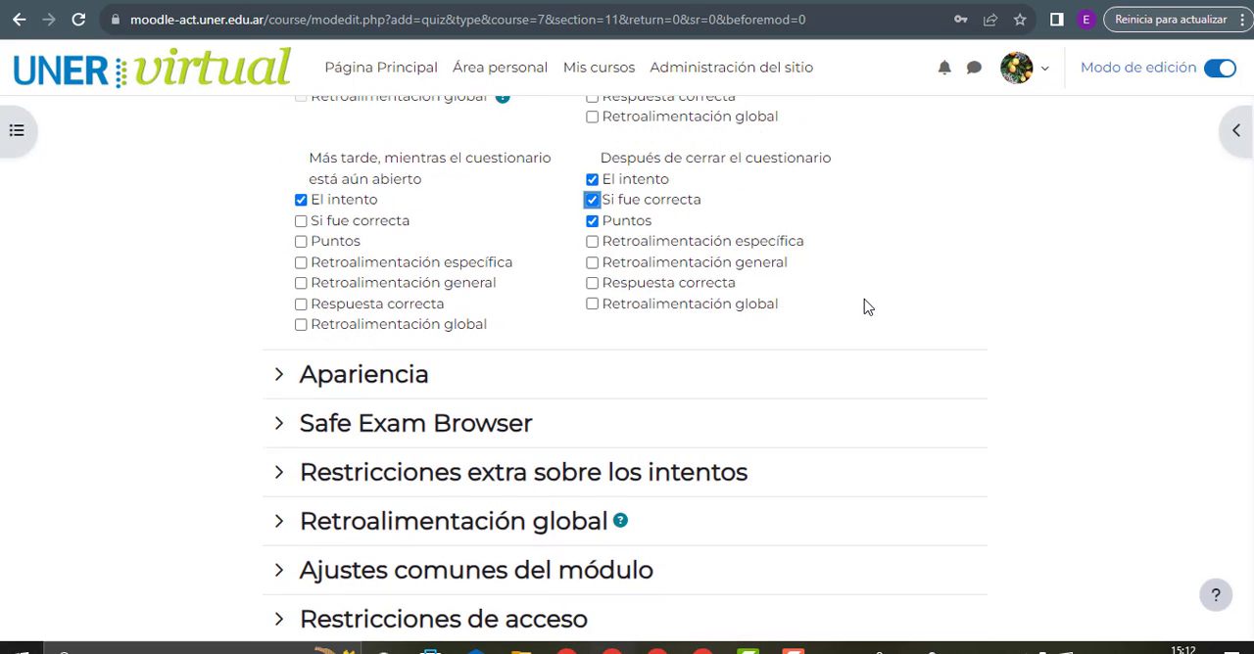
left_click(401, 375)
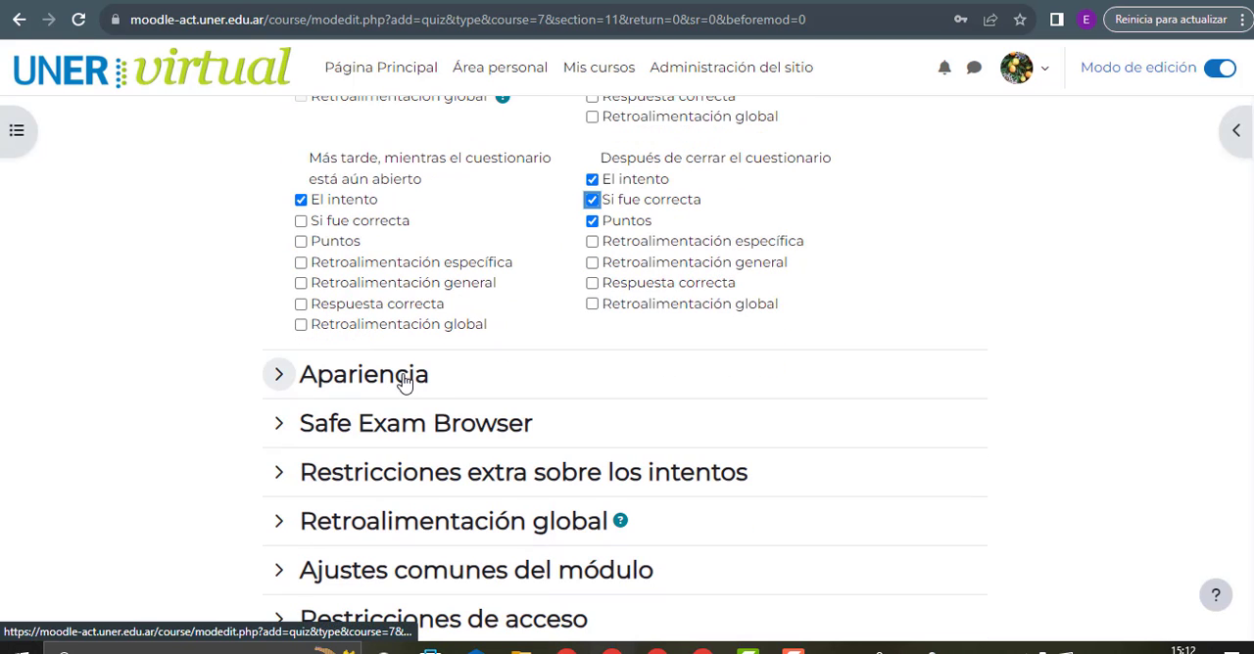
scroll(664, 326, "down", 2)
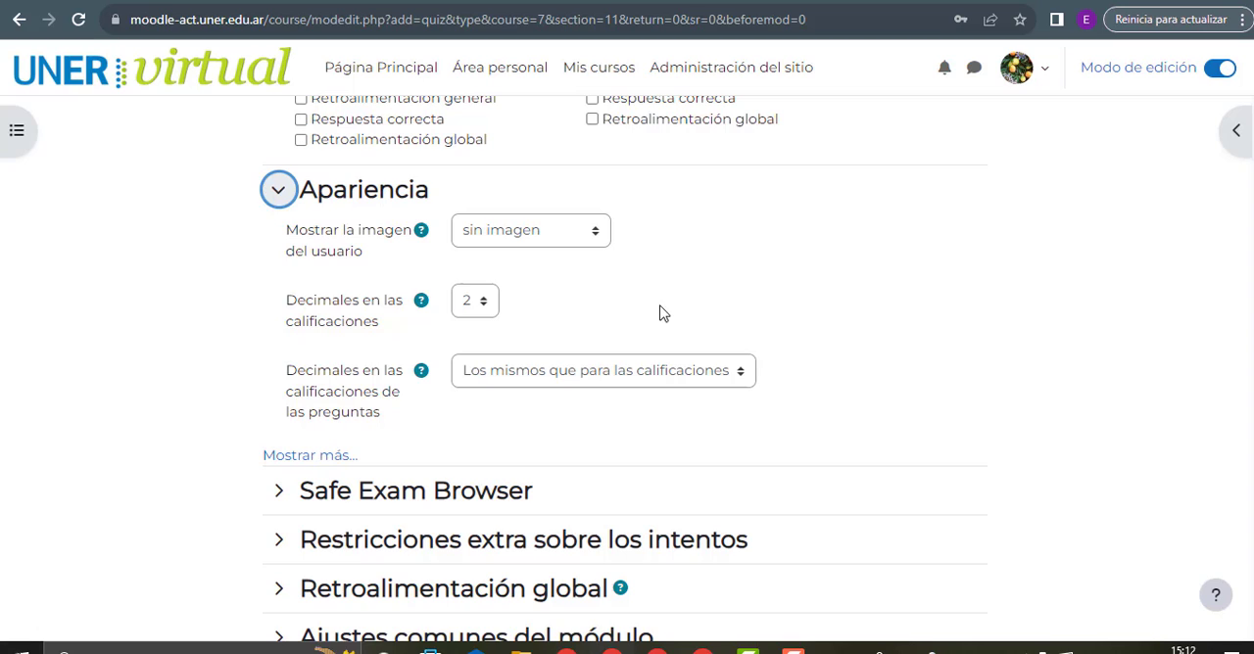
left_click(479, 240)
left_click(479, 241)
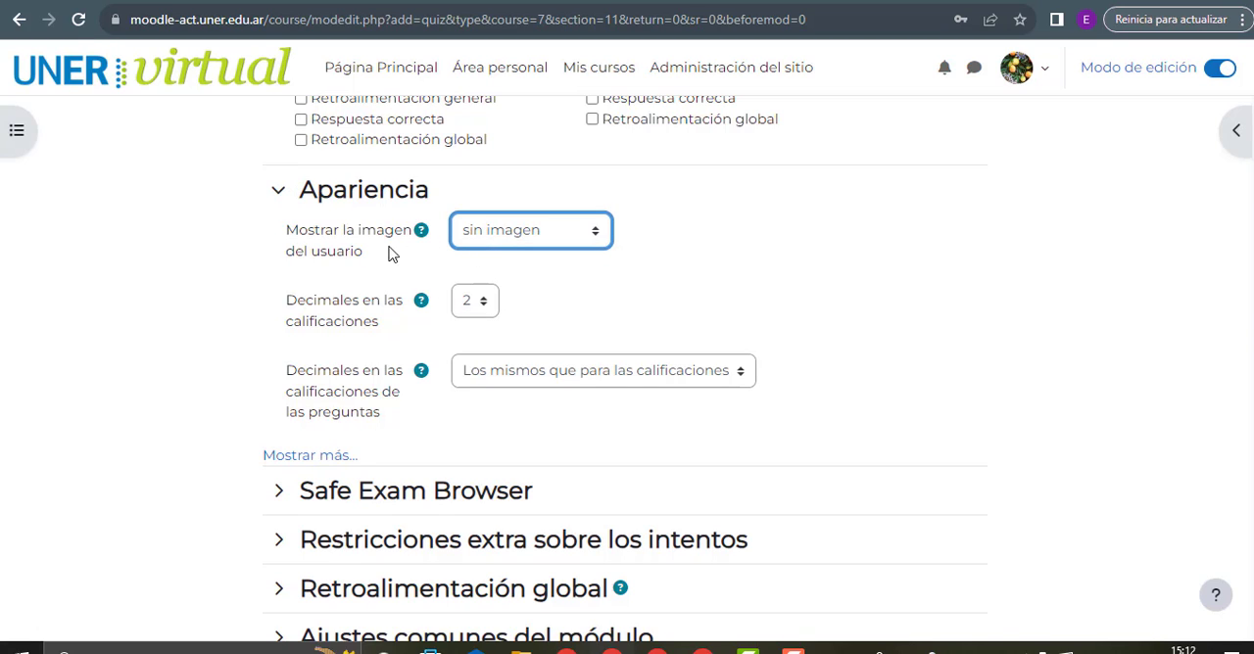
left_click(467, 305)
left_click(467, 305)
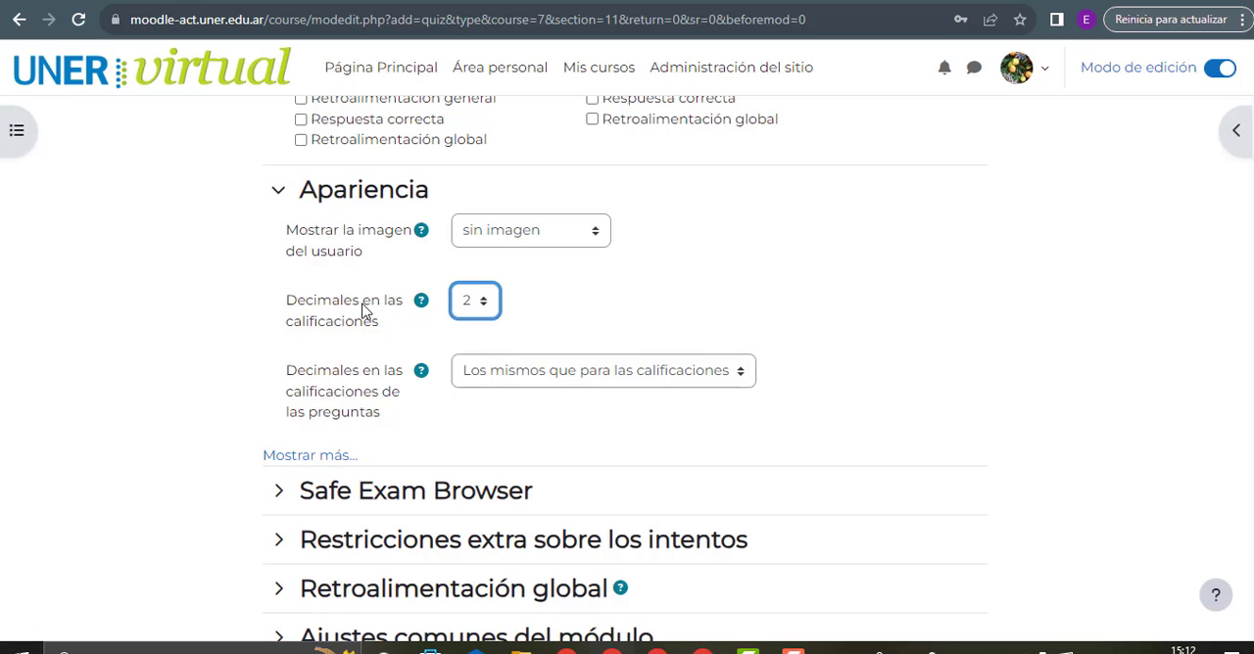
scroll(402, 328, "down", 1)
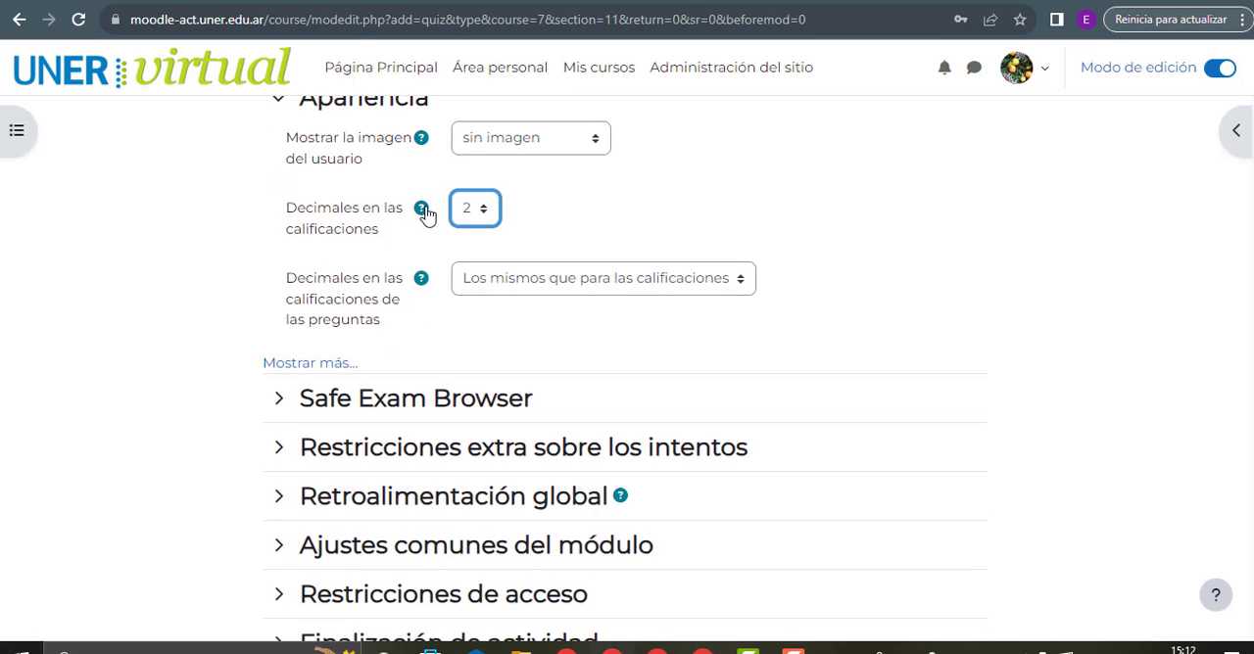
left_click(420, 280)
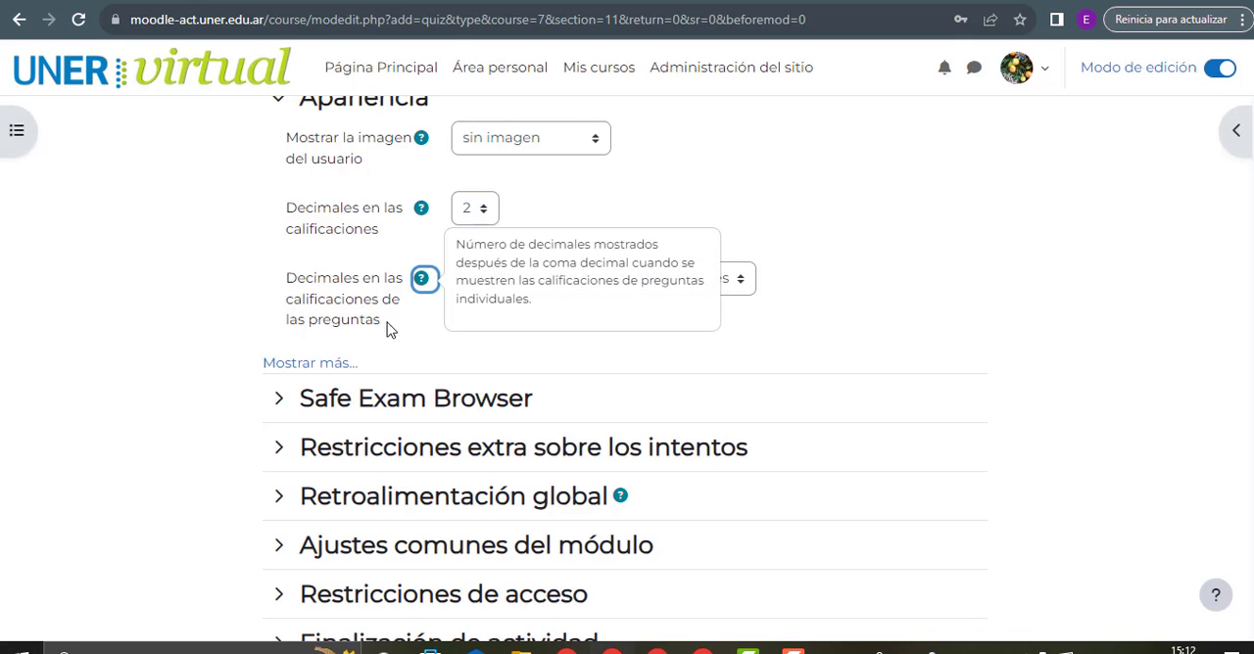
Reveal the additional Apariencia settings and set Mostrar bloques durante los intentos to Sí
left_click(328, 362)
scroll(540, 364, "down", 1)
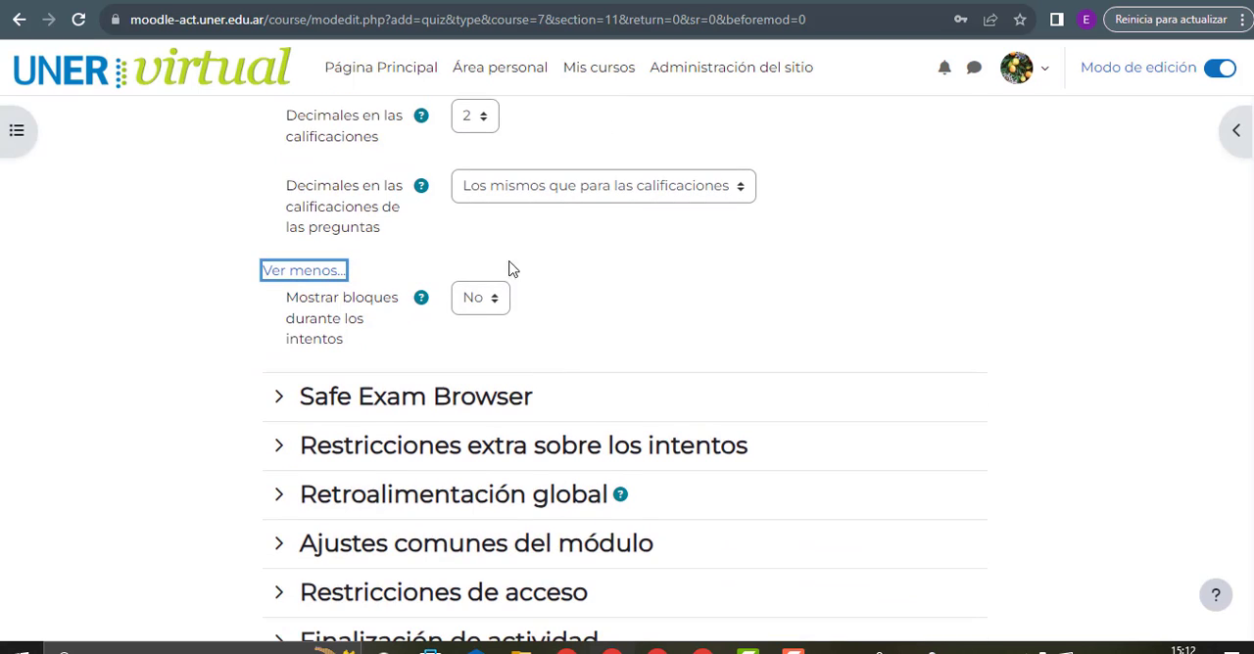
left_click(470, 303)
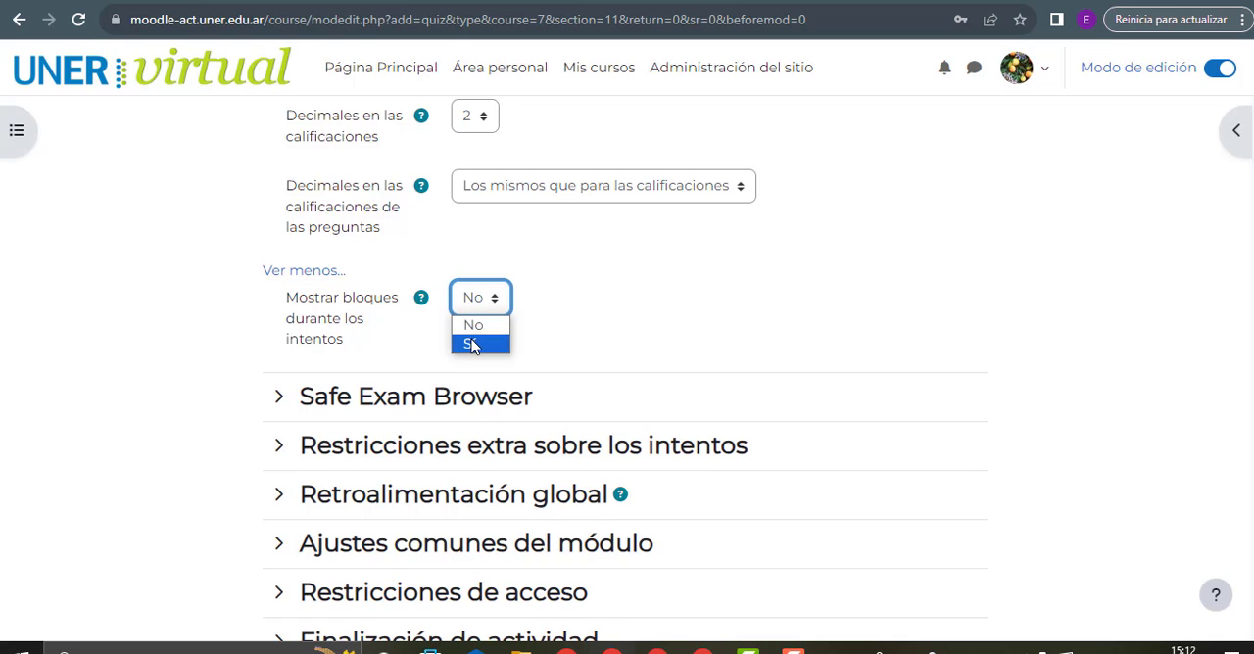
left_click(472, 342)
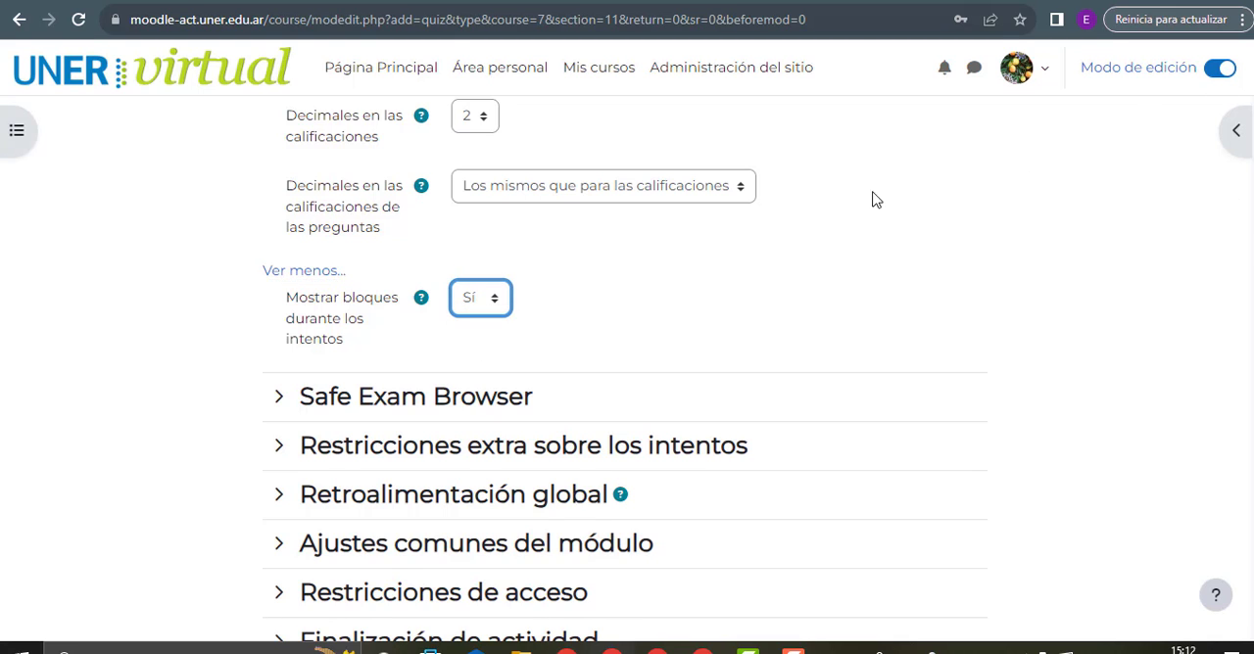
Expand Safe Exam Browser and review the options for requiring its use, leaving the setting at No
scroll(516, 270, "down", 2)
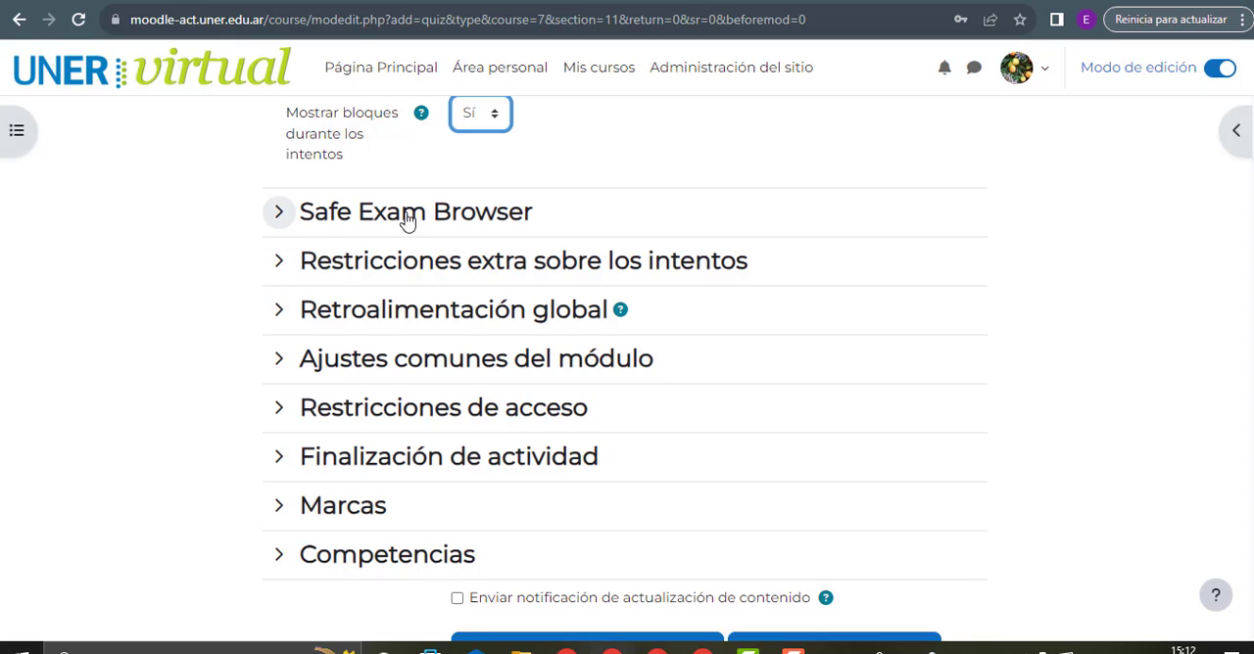
left_click(323, 218)
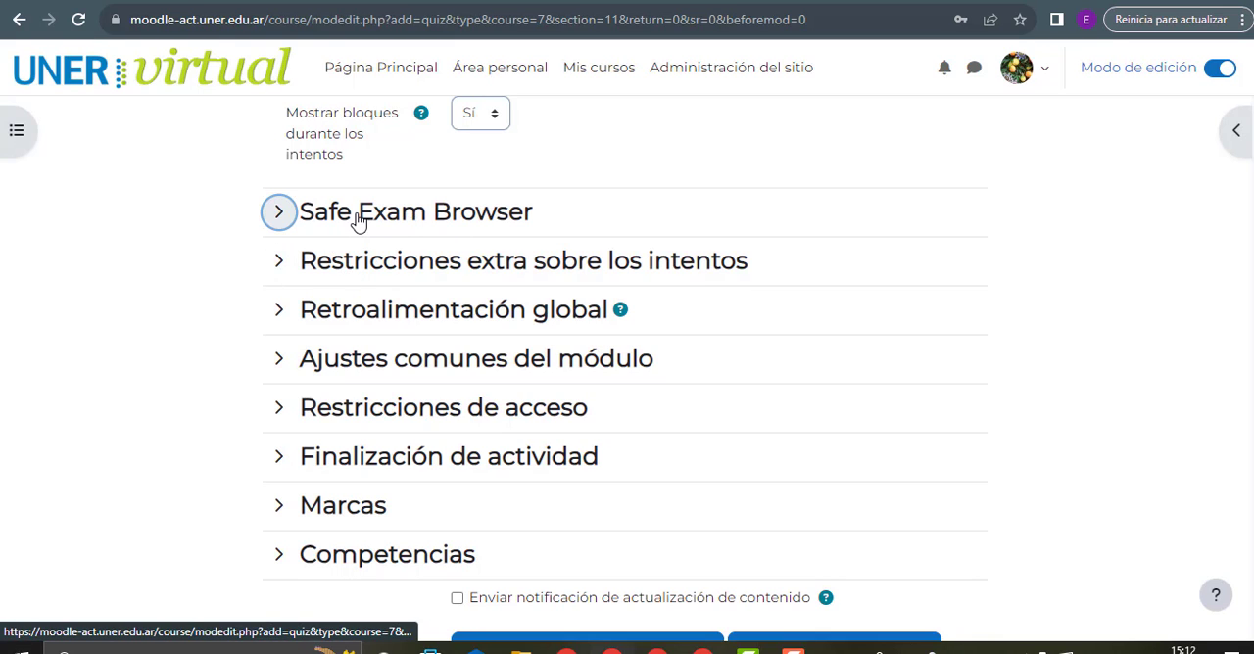
left_click(527, 257)
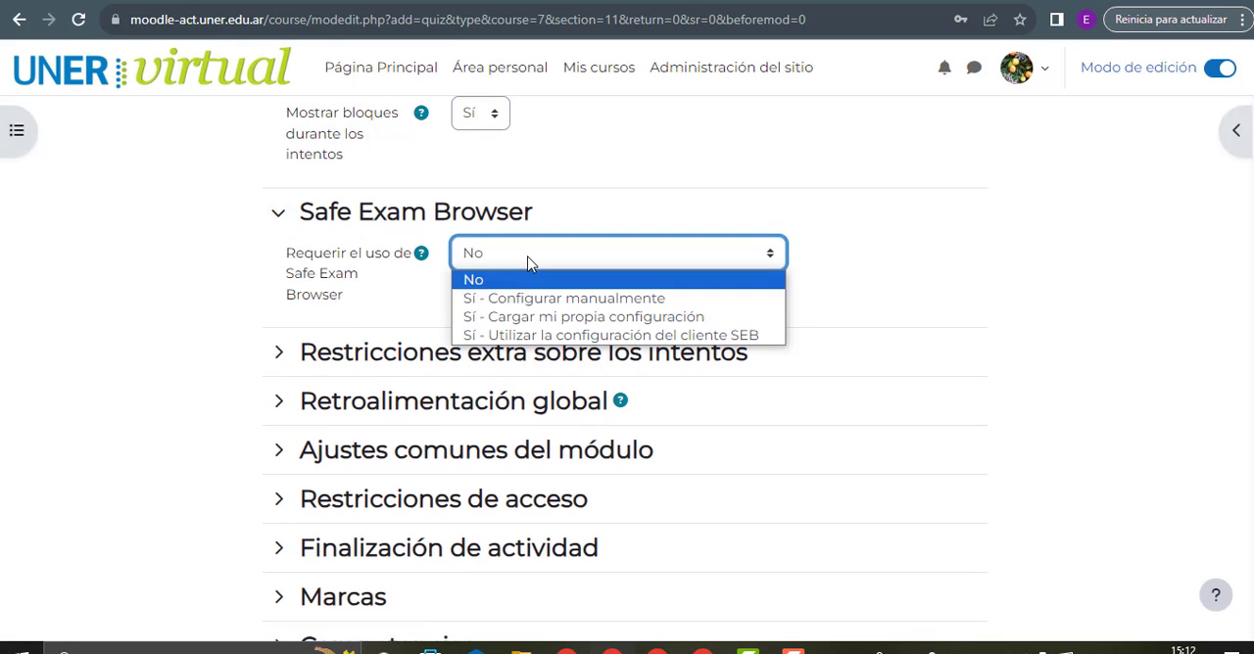
left_click(527, 261)
scroll(527, 262, "down", 1)
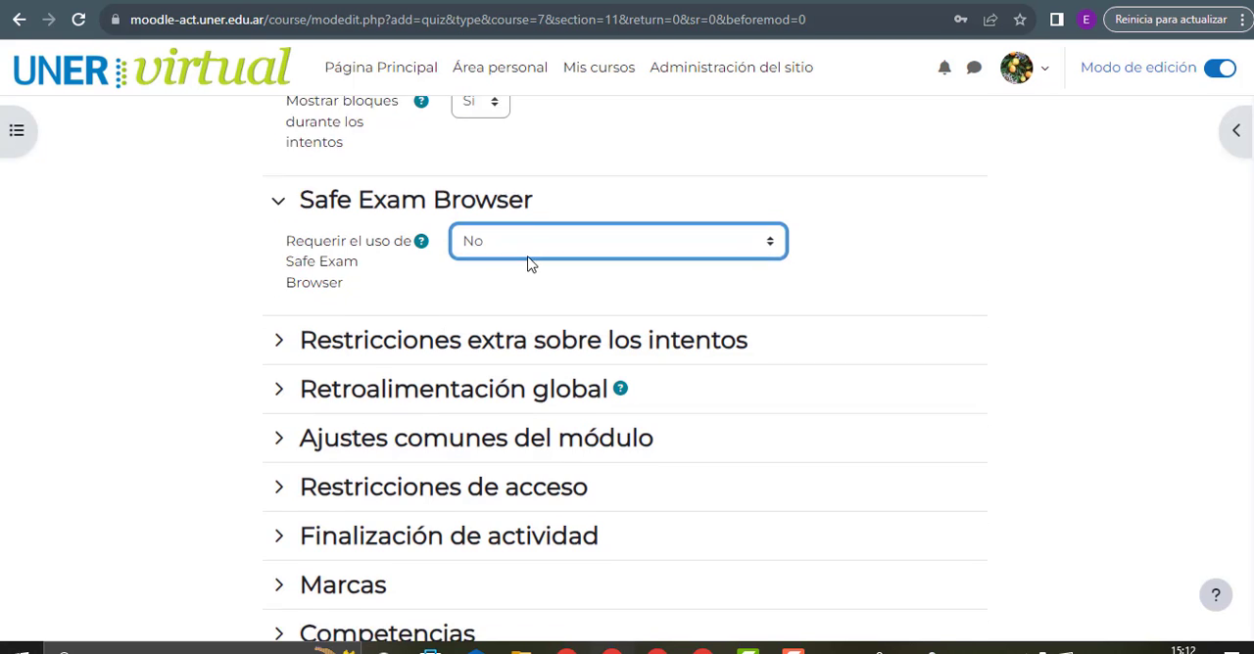
Expand Restricciones extra sobre los intentos with its additional settings and review the network address, forced delay and Seguridad del navegador options
scroll(487, 235, "down", 1)
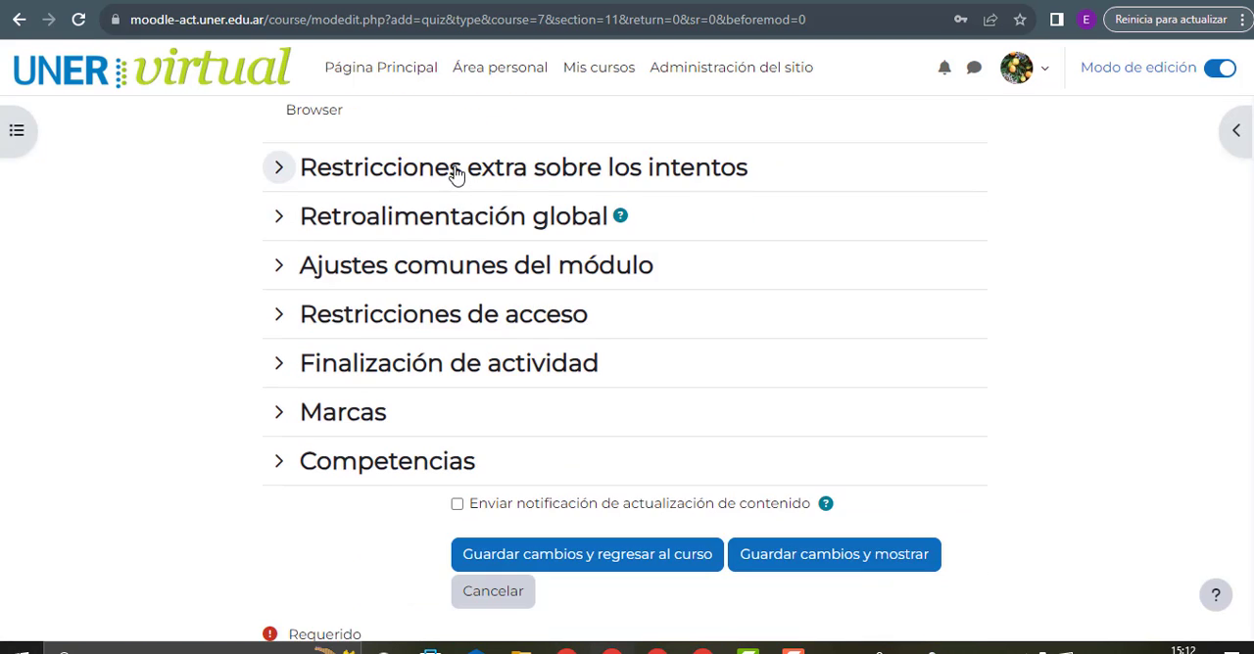
left_click(534, 172)
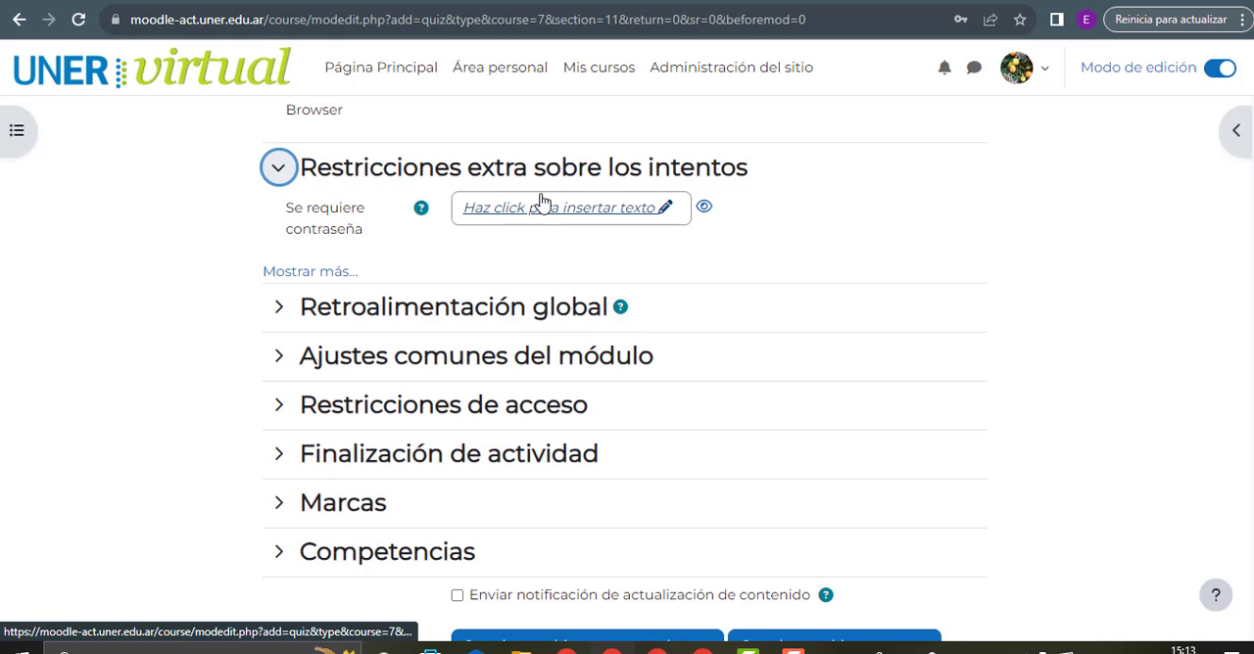
left_click(343, 272)
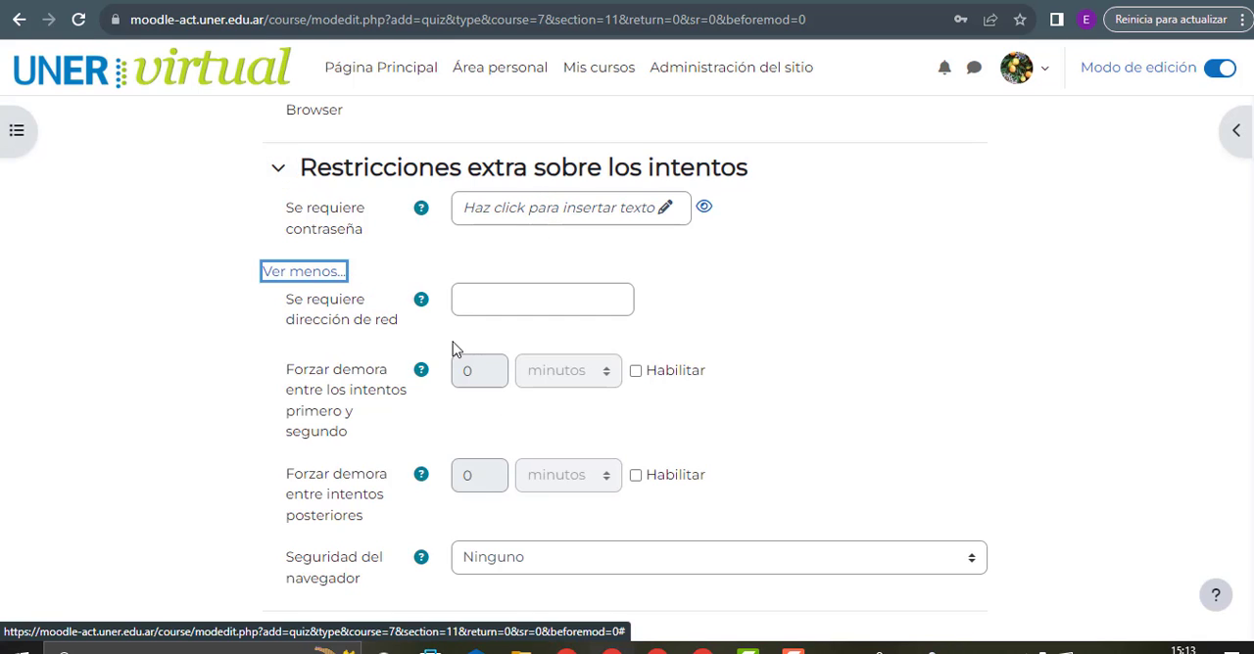
scroll(560, 344, "down", 1)
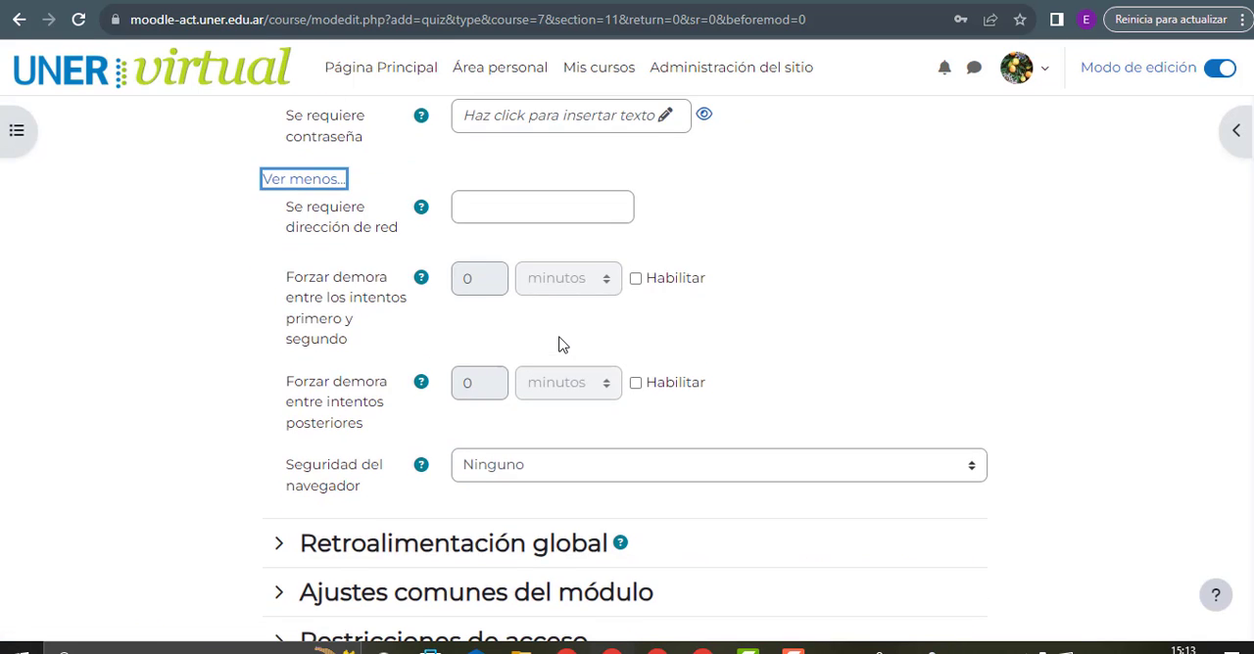
left_click(473, 203)
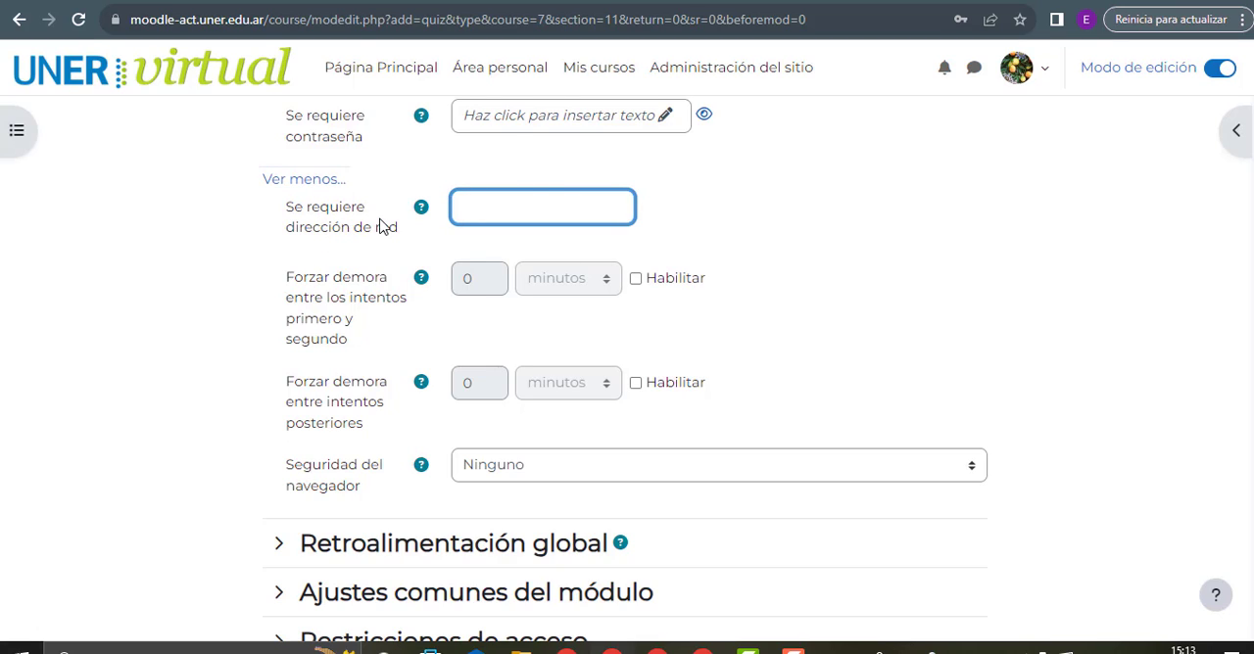
left_click_drag(375, 235, 409, 239)
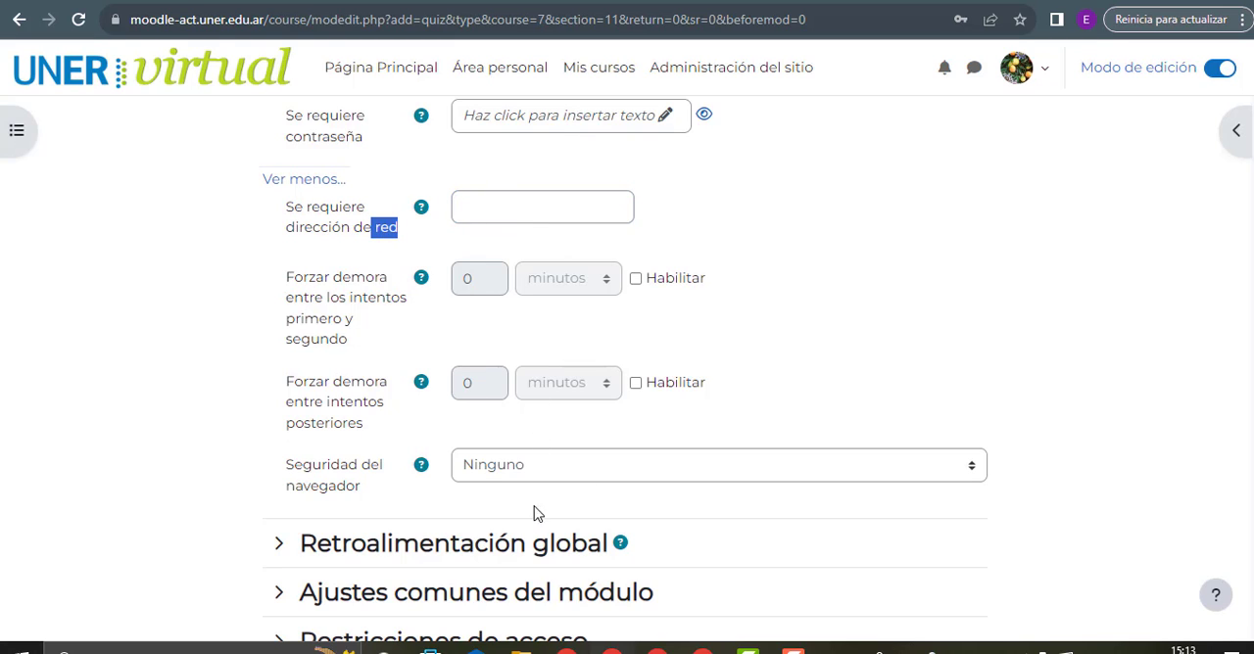
scroll(534, 441, "down", 2)
left_click(480, 284)
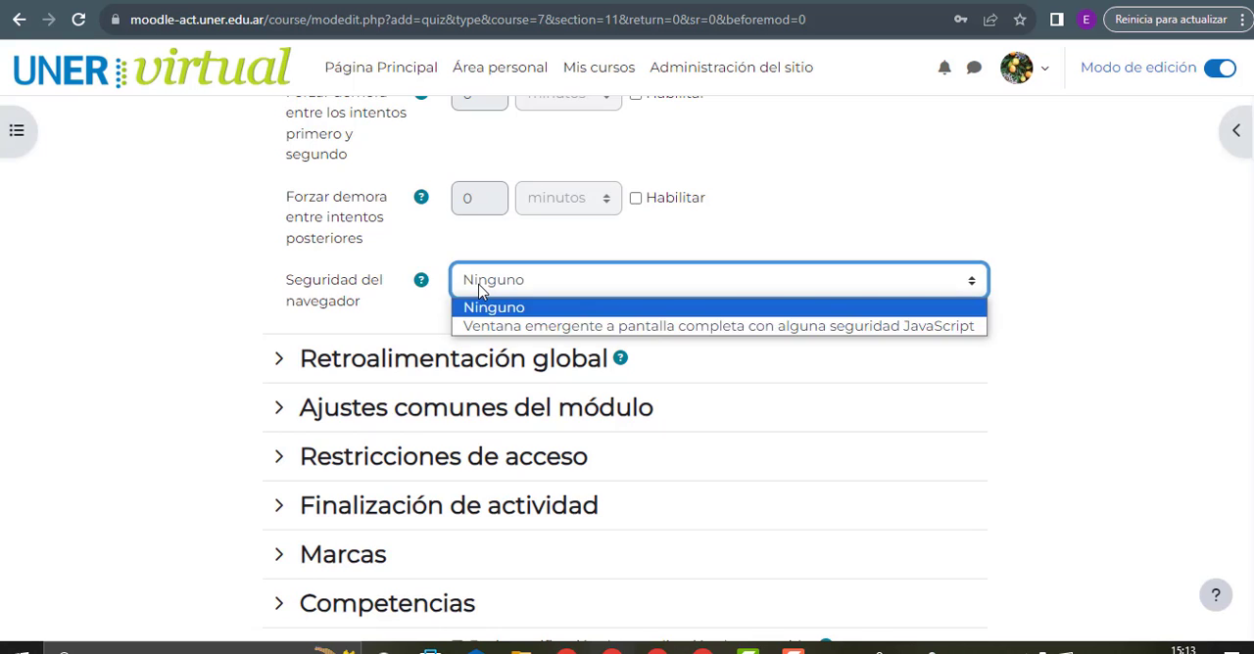
left_click(480, 284)
Expand Retroalimentación global and examine its grade limits and comment fields
left_click(368, 370)
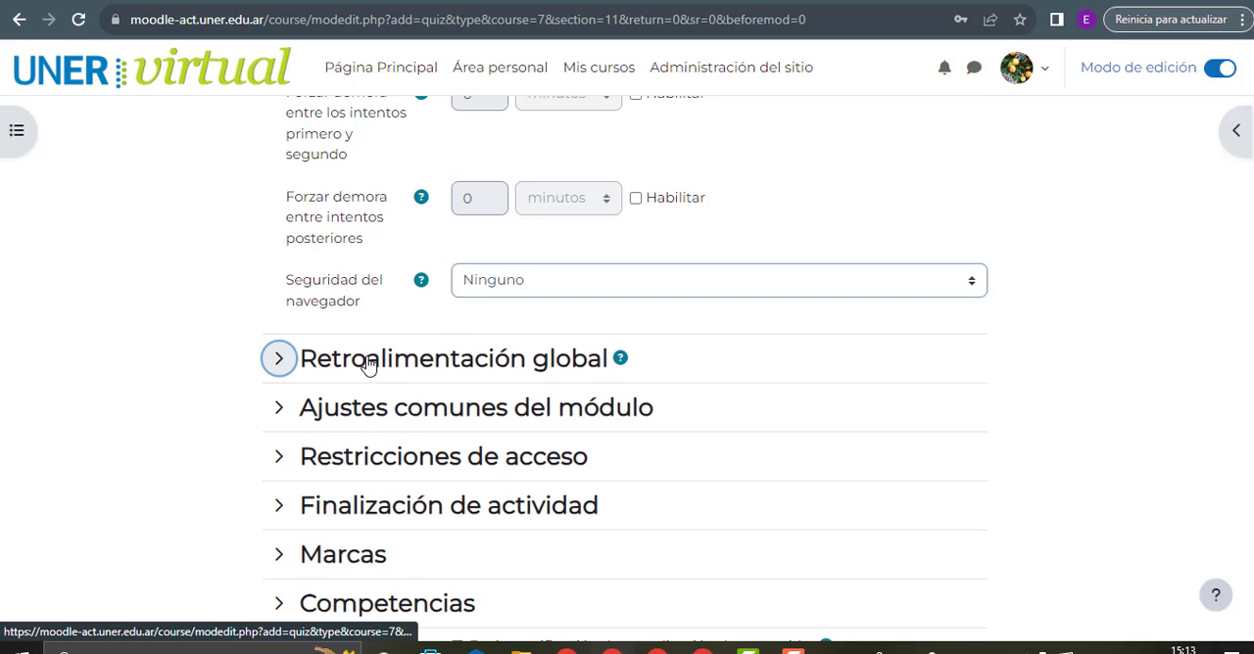
scroll(565, 367, "down", 1)
scroll(563, 368, "down", 3)
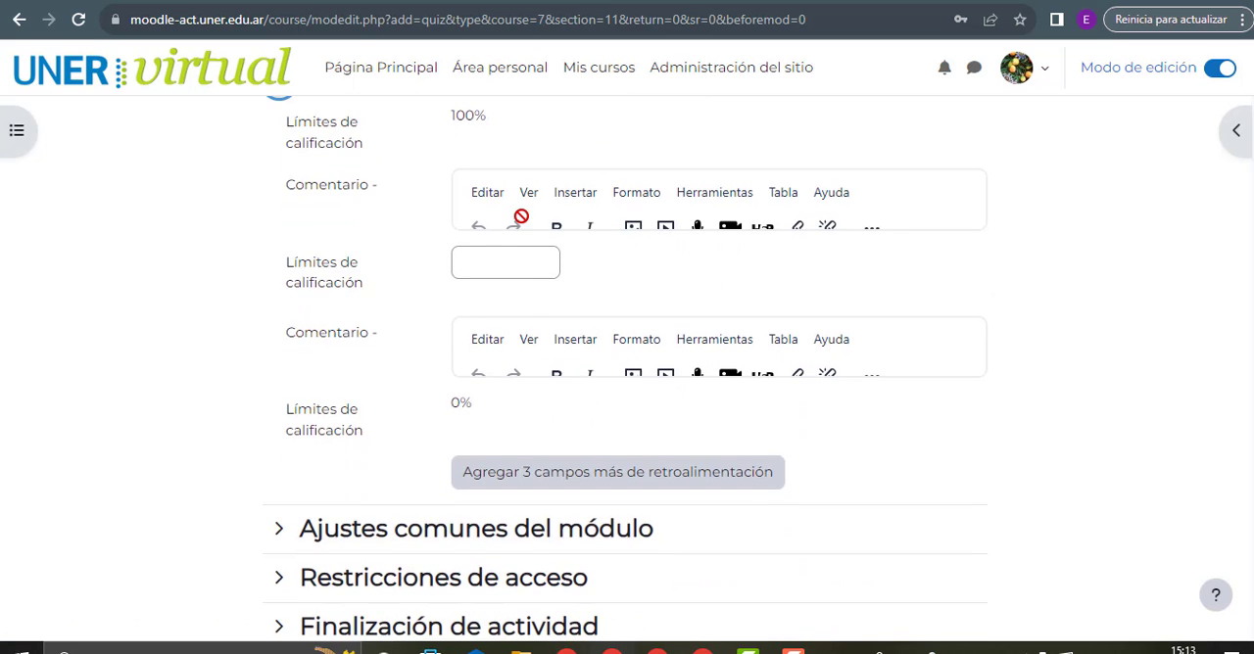
scroll(513, 240, "up", 1)
scroll(475, 289, "up", 1)
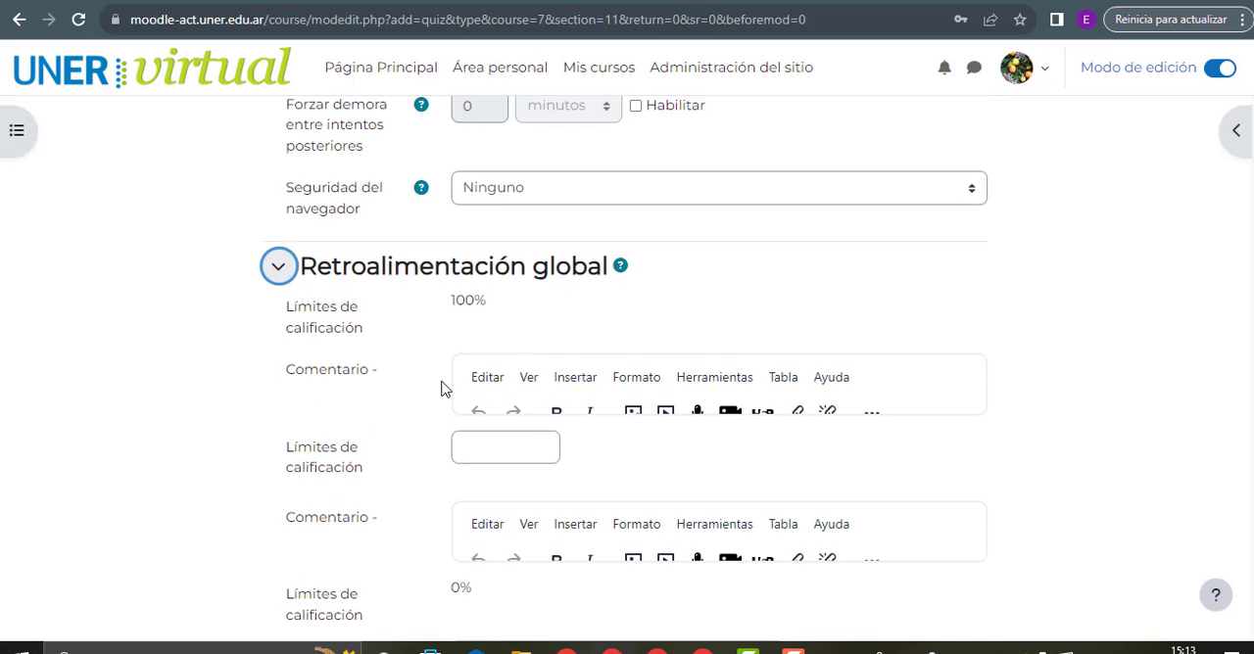
scroll(440, 389, "down", 1)
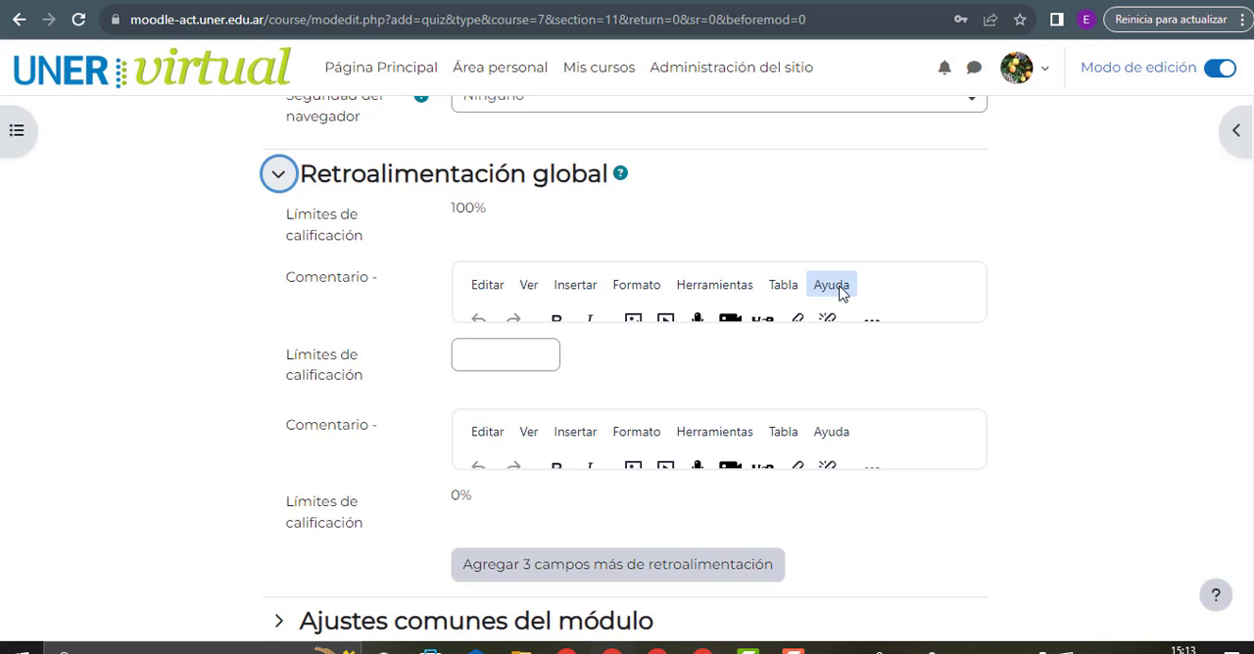
Expand Ajustes comunes del módulo and review Disponibilidad, Número ID, Forzar idioma and the help for Modo de grupo
scroll(841, 294, "down", 2)
scroll(428, 333, "down", 1)
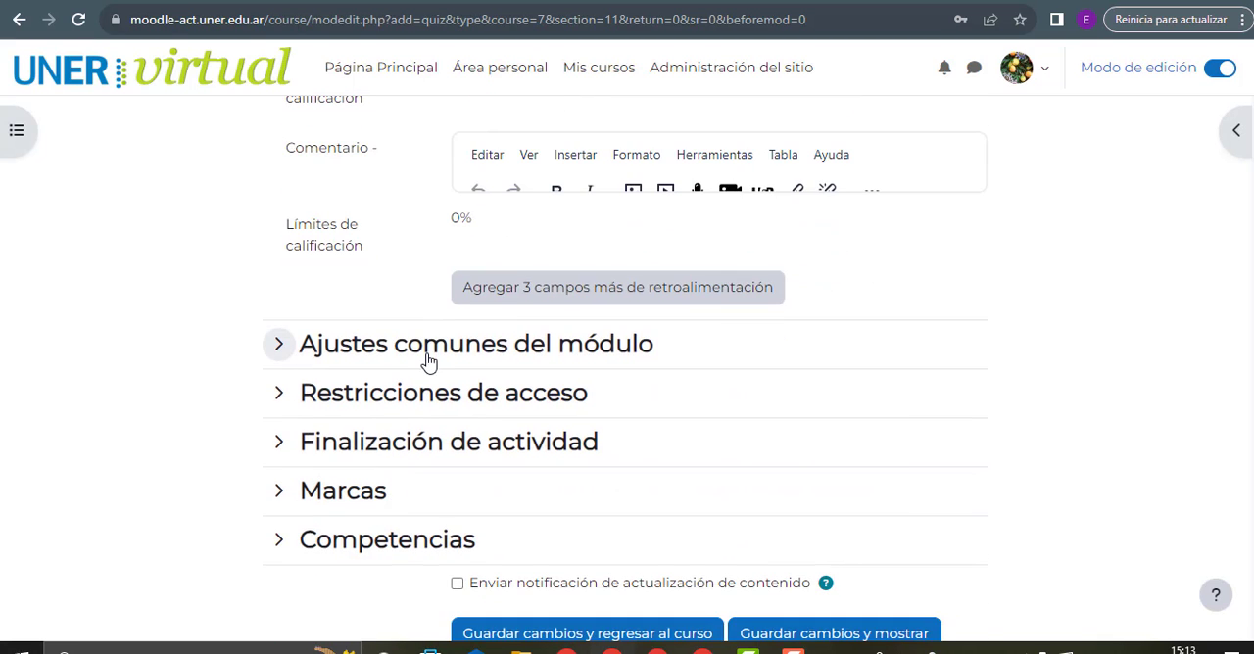
left_click(436, 362)
scroll(676, 405, "down", 1)
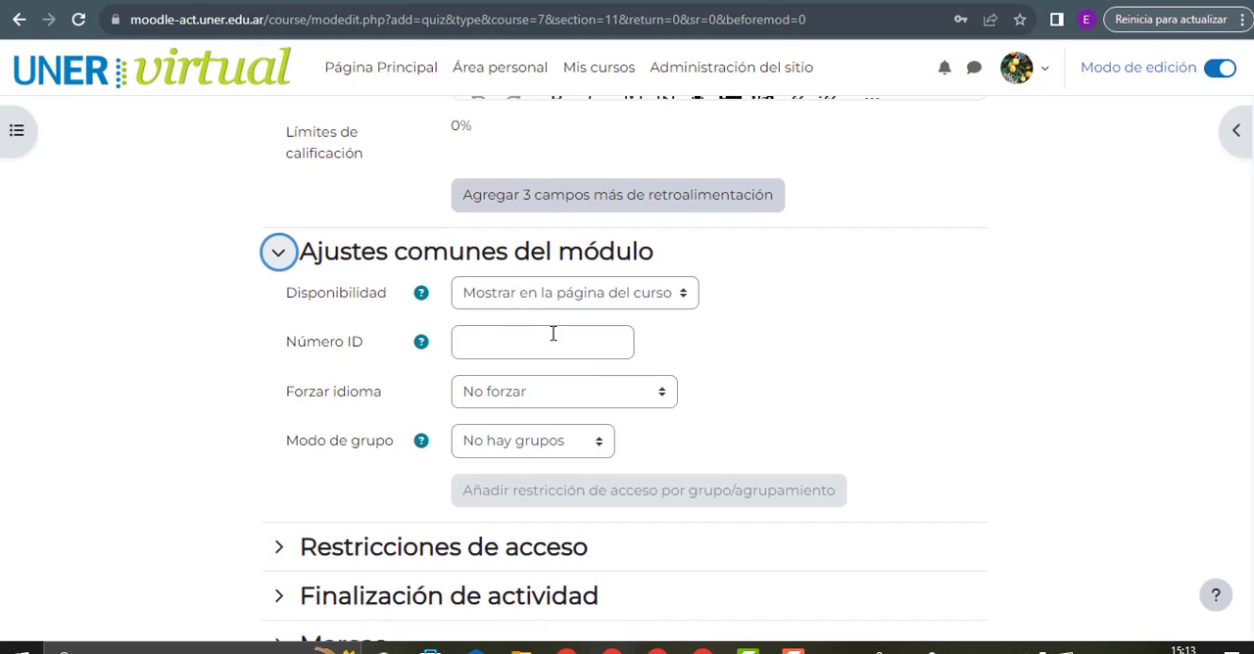
left_click(508, 299)
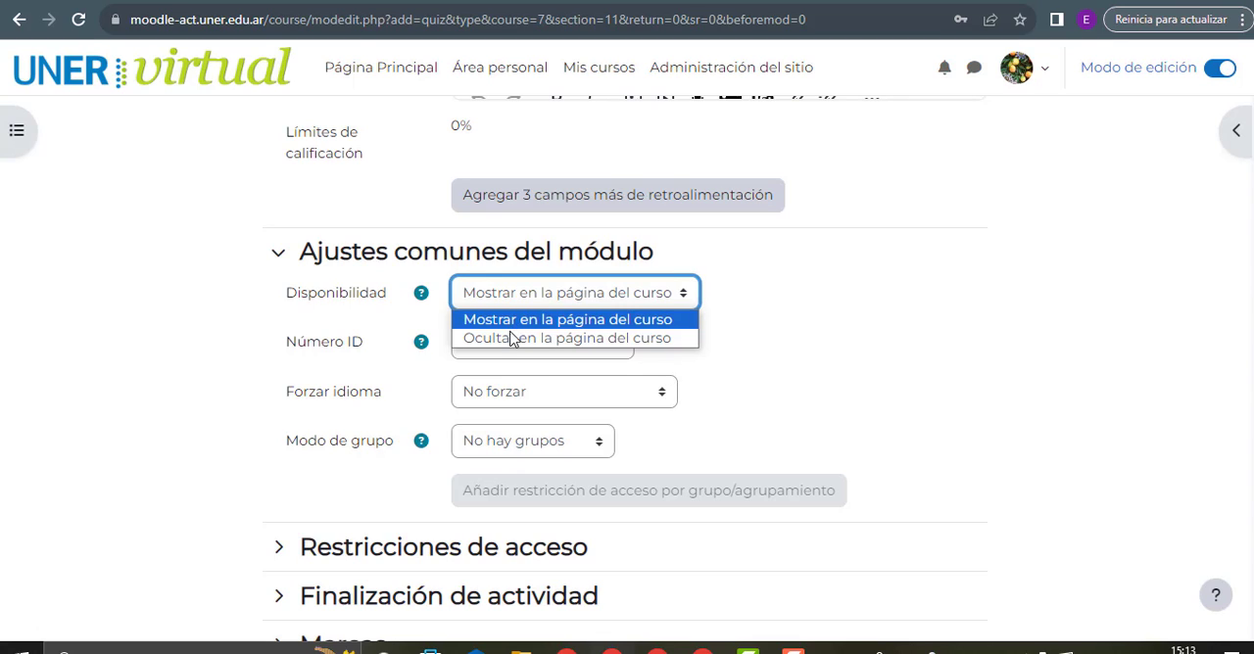
left_click(355, 351)
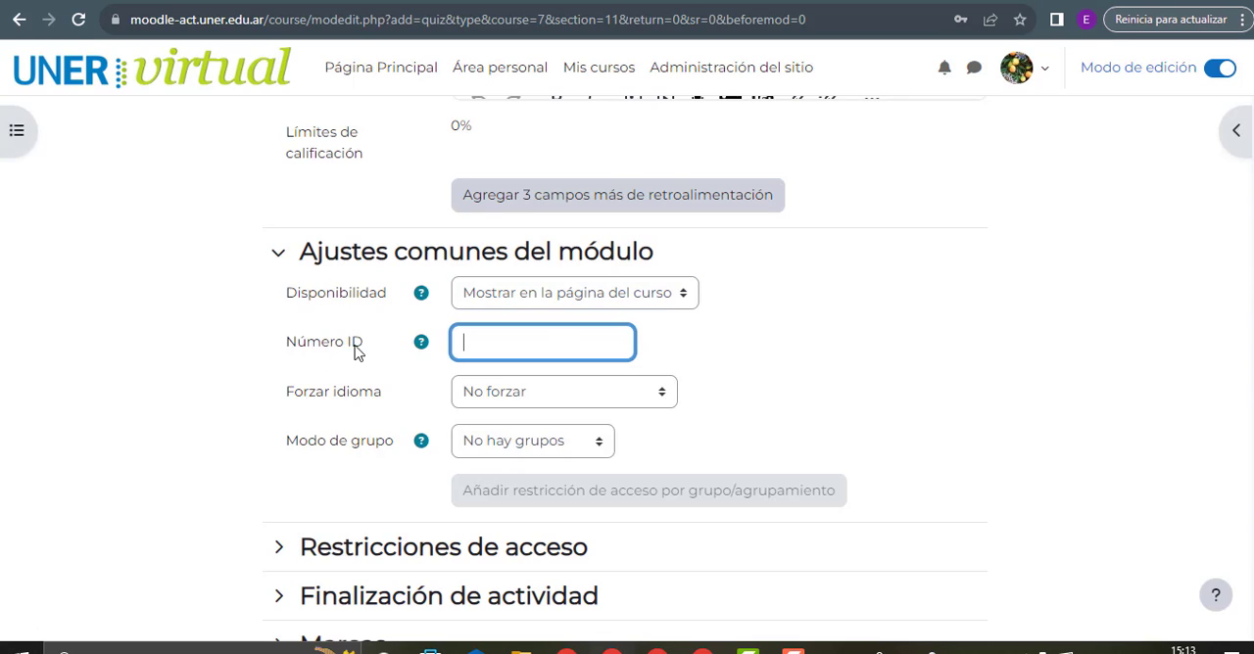
left_click(516, 396)
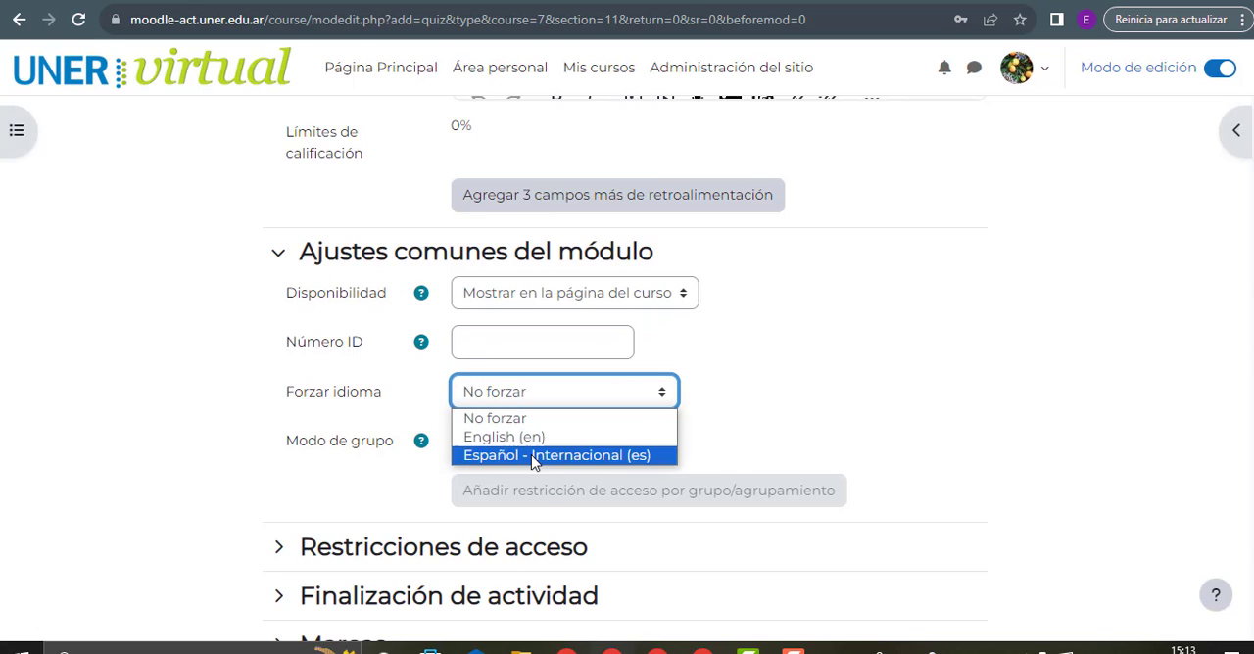
left_click(816, 368)
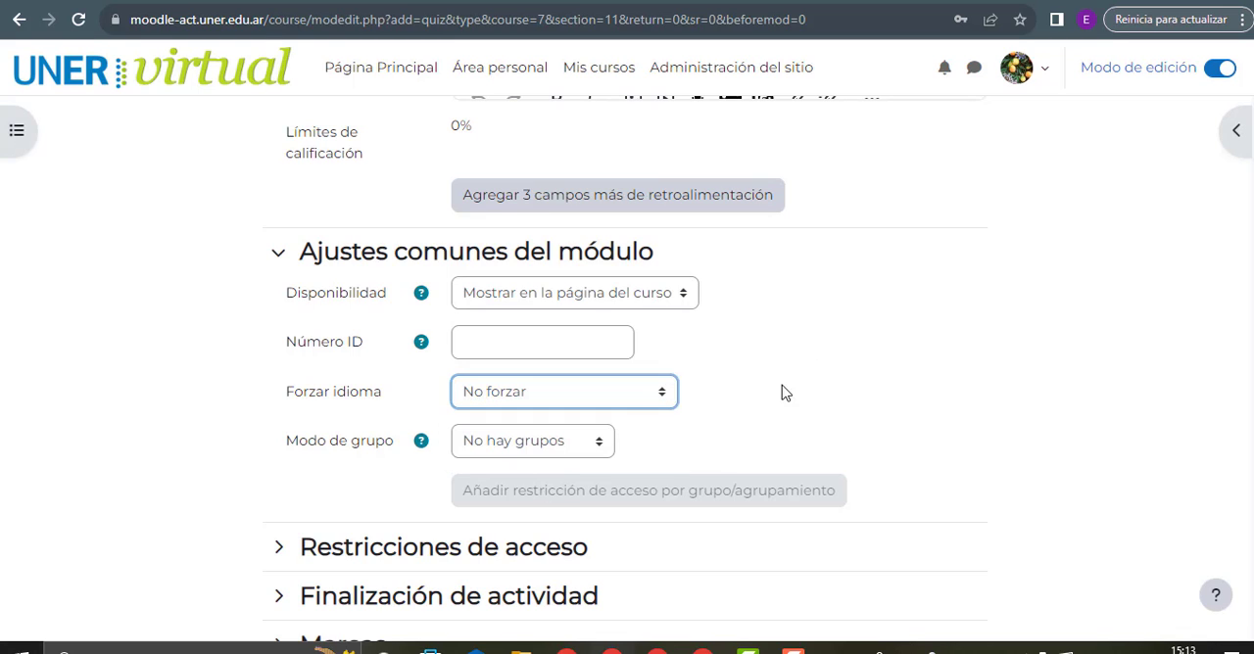
left_click(421, 441)
left_click(875, 401)
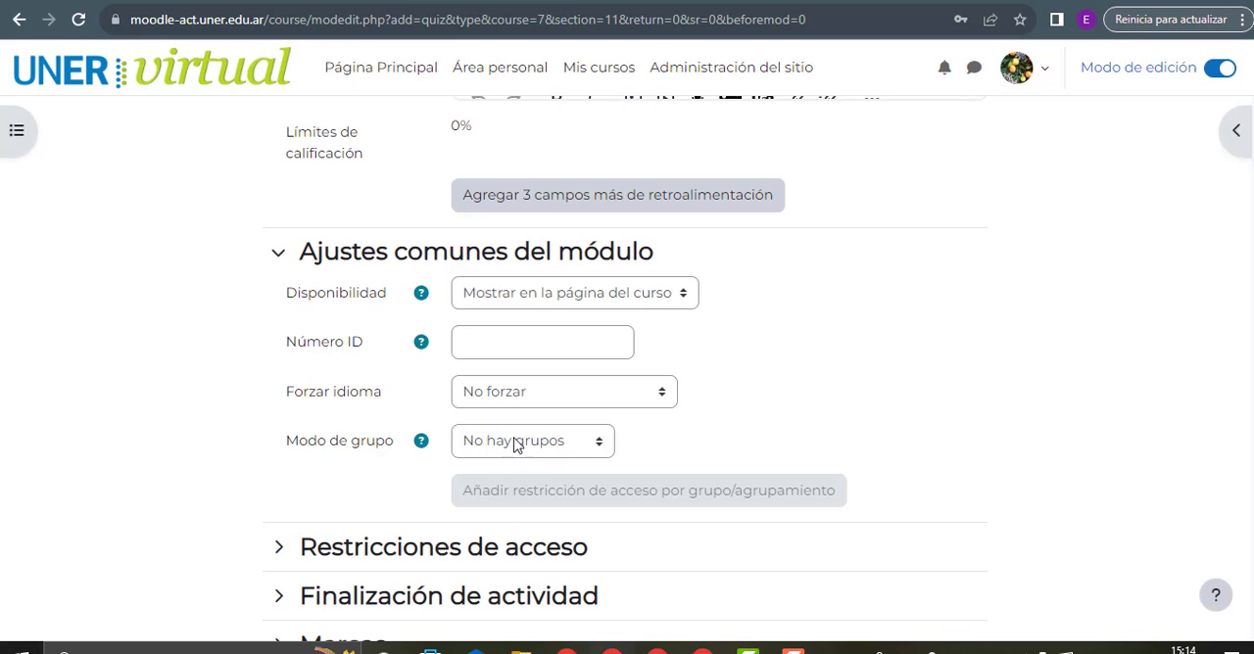
Expand Restricciones de acceso and review the option for adding an access restriction
scroll(520, 431, "down", 2)
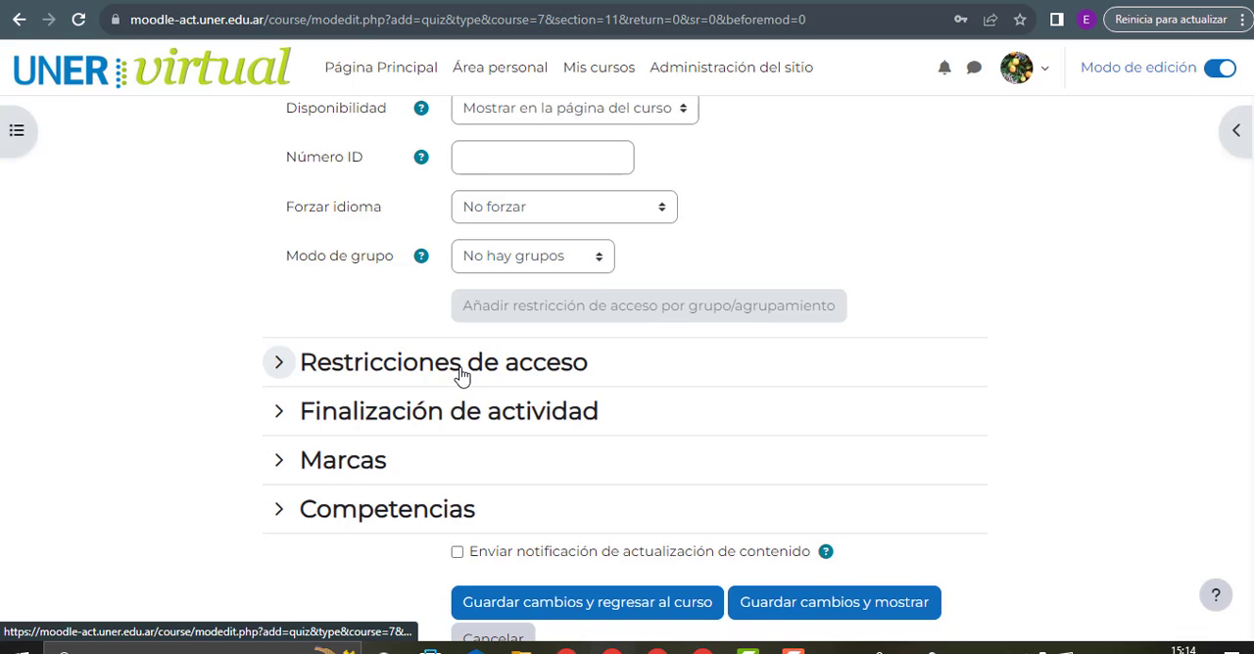
left_click(462, 378)
scroll(664, 394, "down", 1)
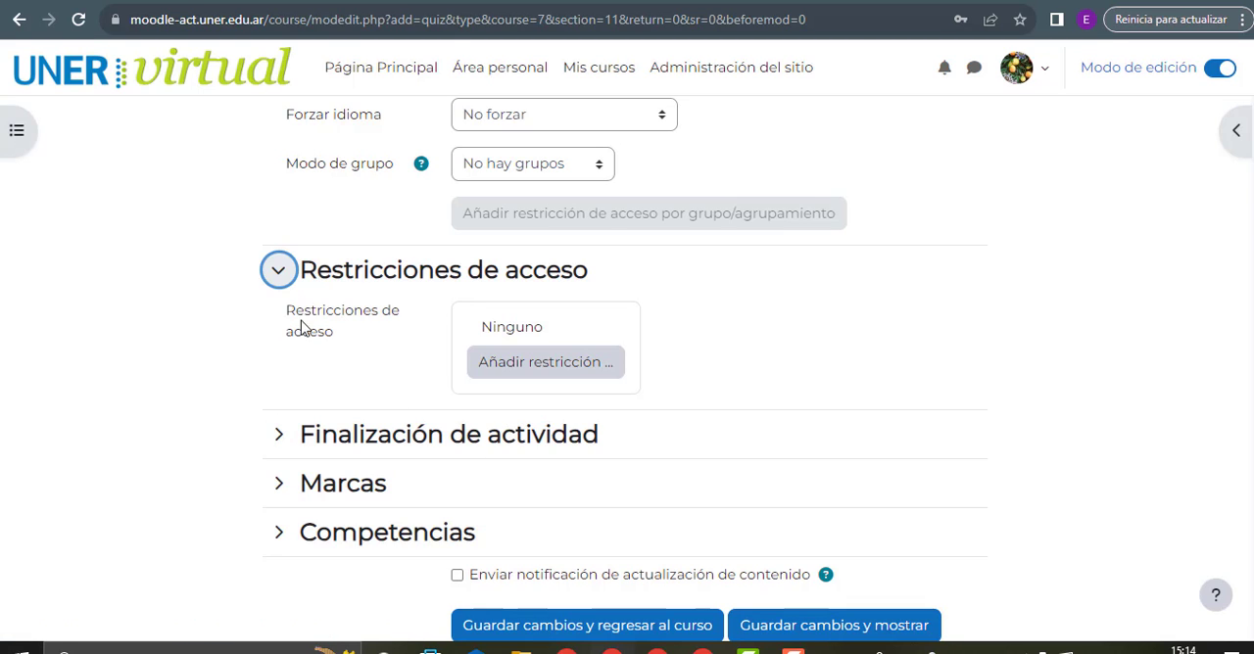
Expand Finalización de actividad and set Rastreo de finalización to Mostrar la actividad como completada cuando se cumplan las condiciones
left_click(468, 443)
scroll(588, 421, "down", 1)
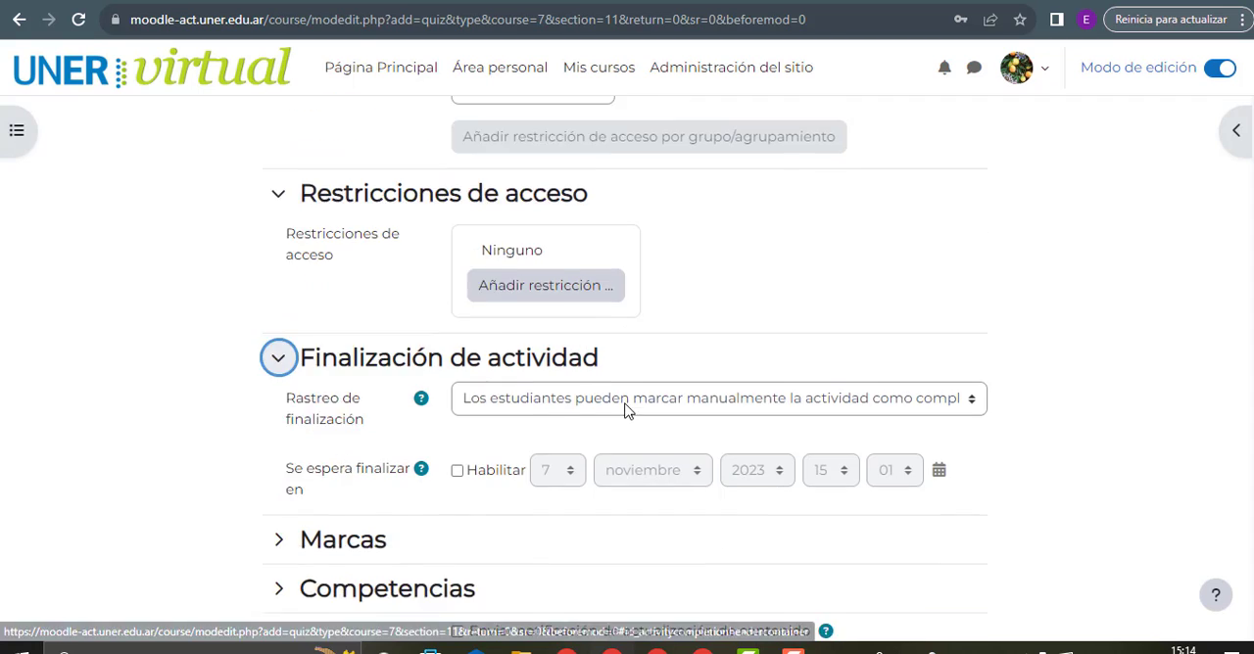
scroll(598, 357, "down", 1)
left_click(567, 290)
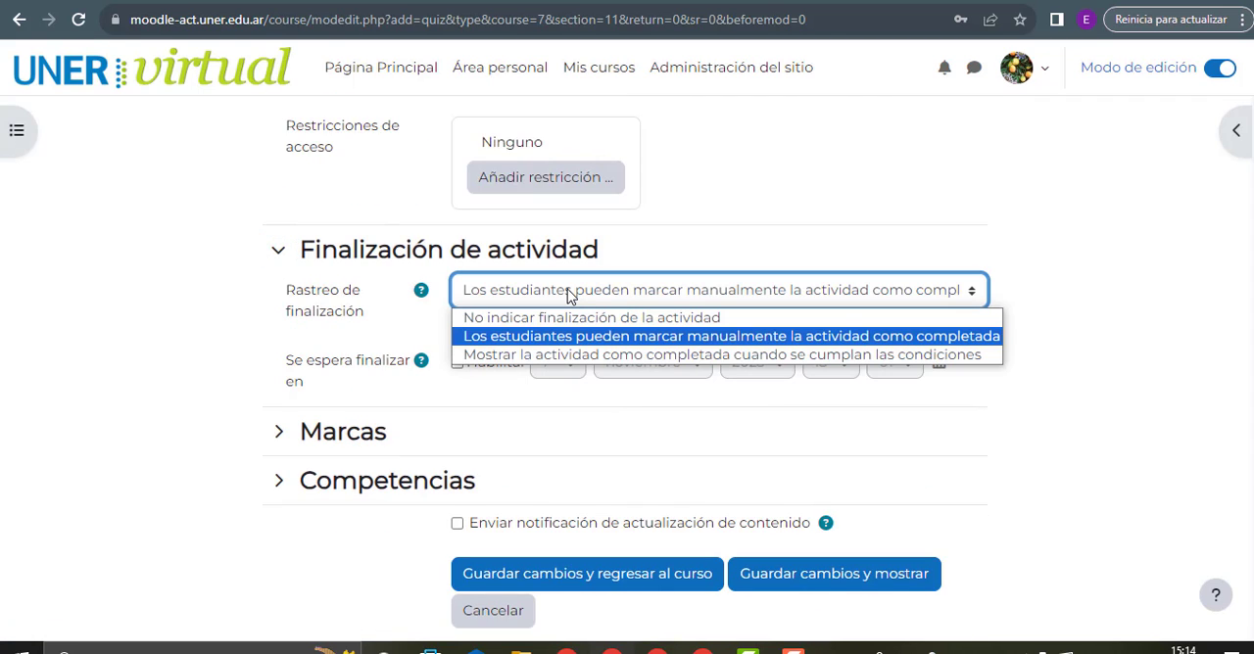
left_click(571, 354)
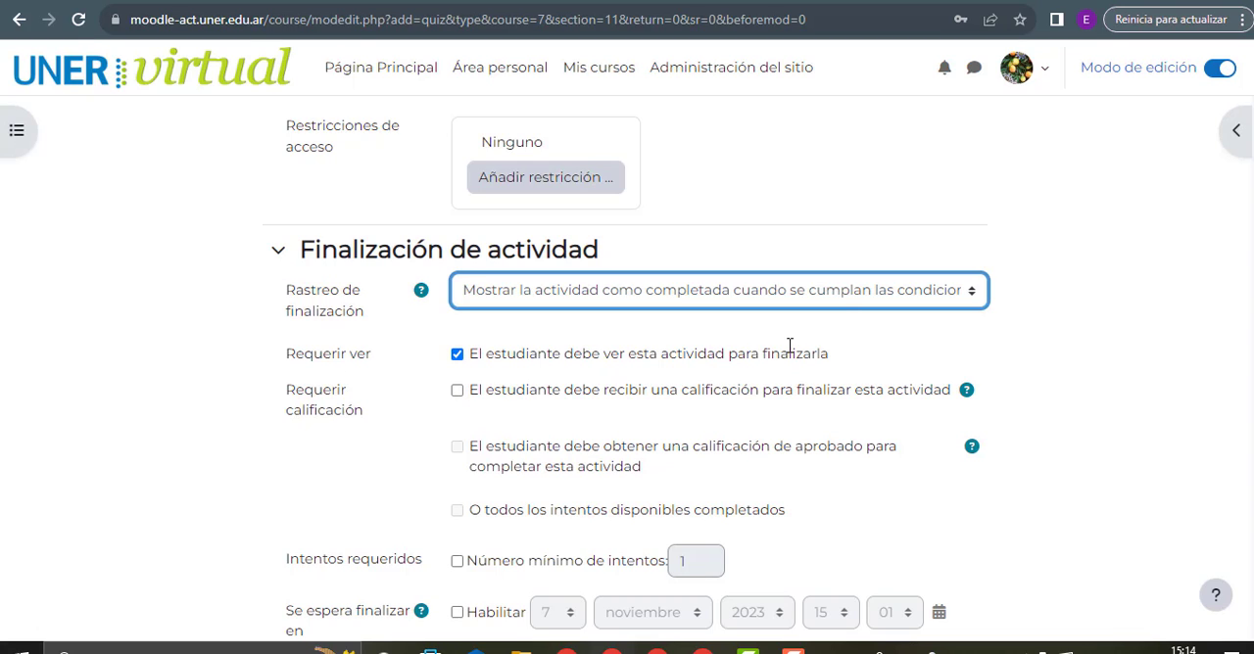
Under Requerir calificación, require students both to receive a grade and to obtain a passing grade to complete the activity
left_click_drag(762, 356, 835, 363)
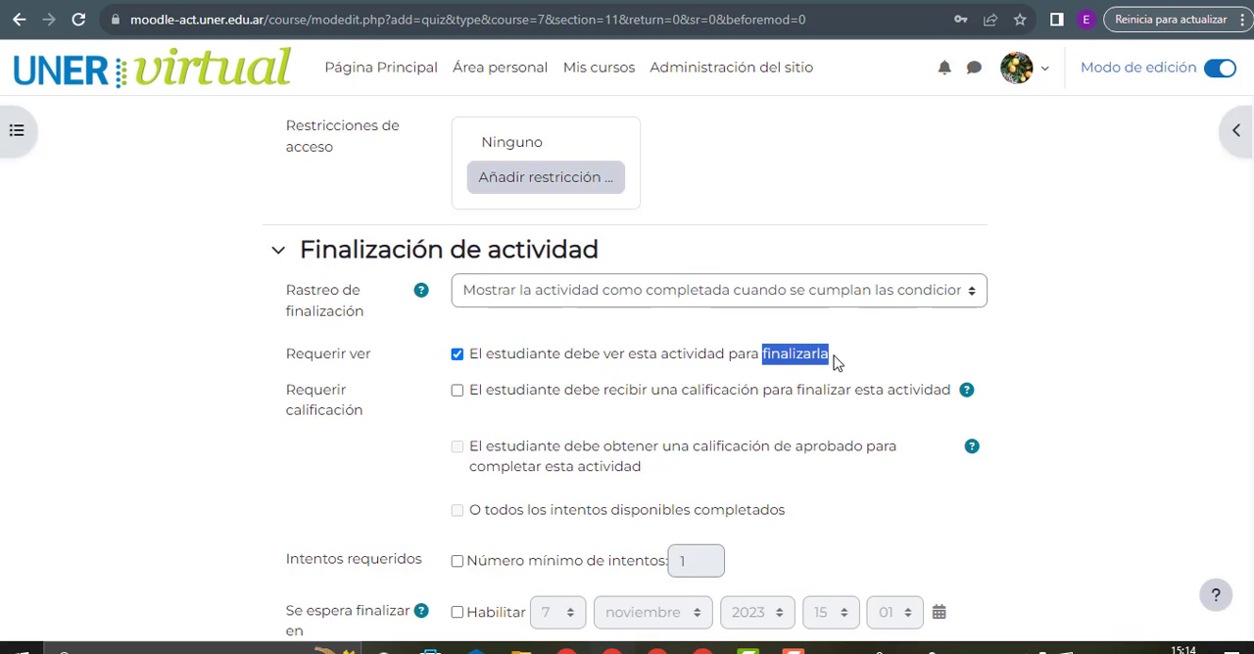
left_click(458, 391)
scroll(462, 392, "down", 1)
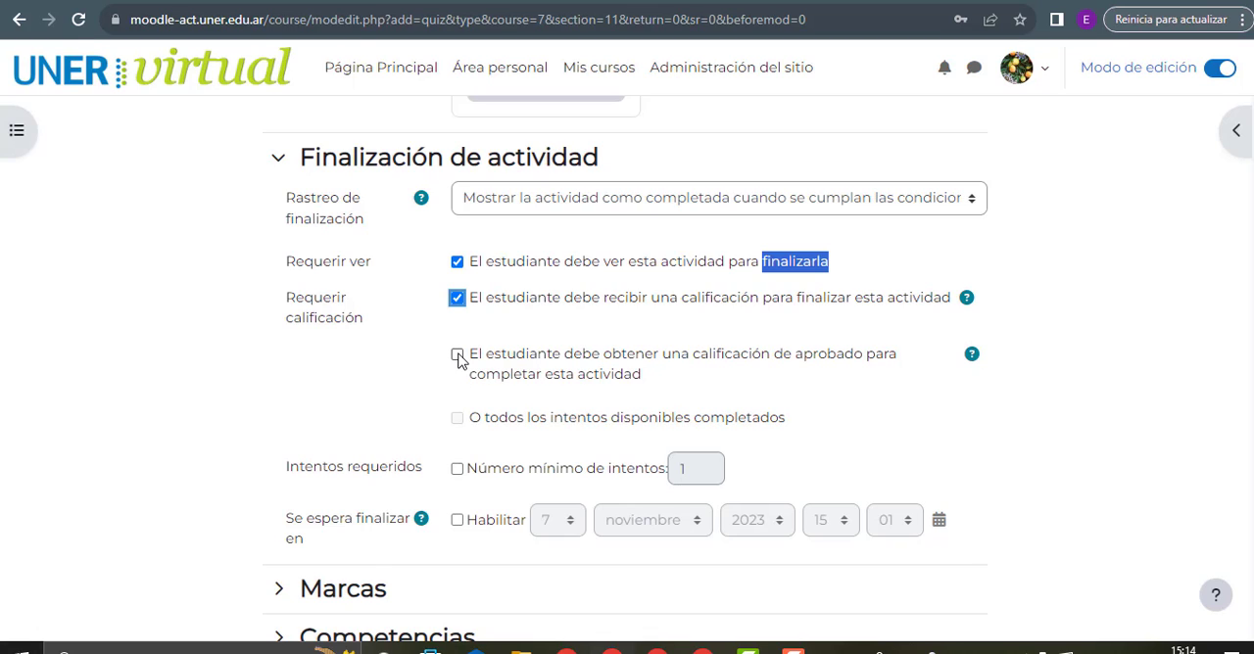
left_click(457, 355)
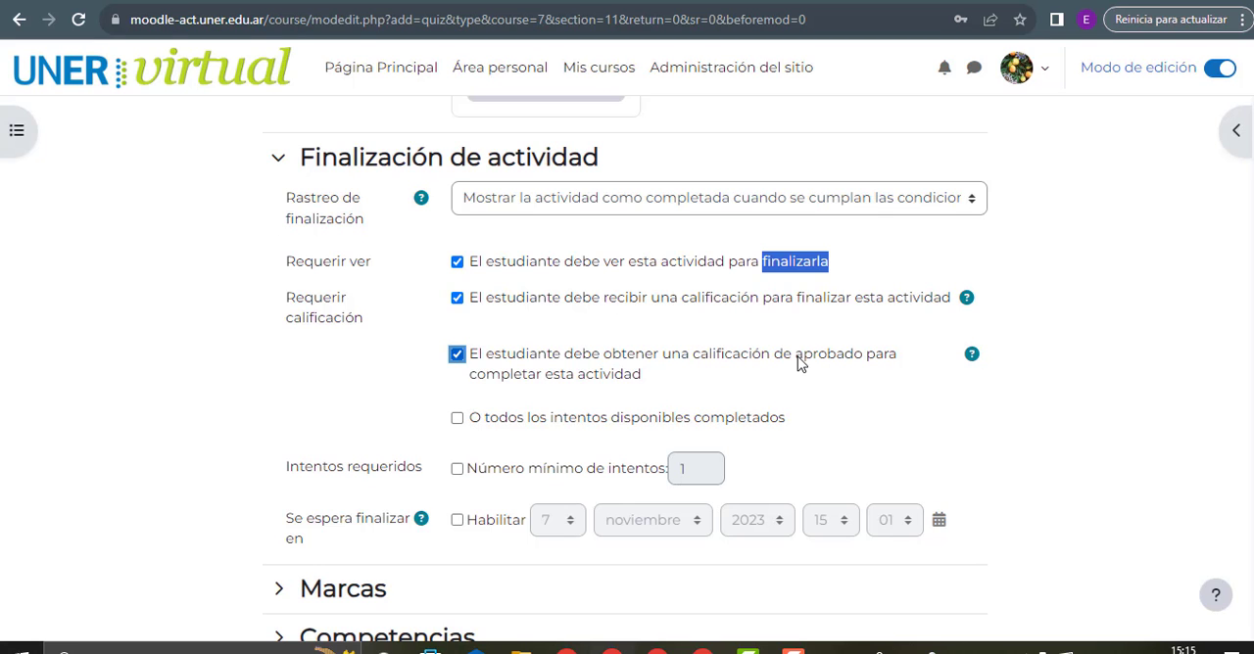
Review the passing-grade condition and the remaining completion options for available attempts, minimum attempts and expected completion date
left_click_drag(794, 356, 866, 359)
scroll(791, 381, "up", 1)
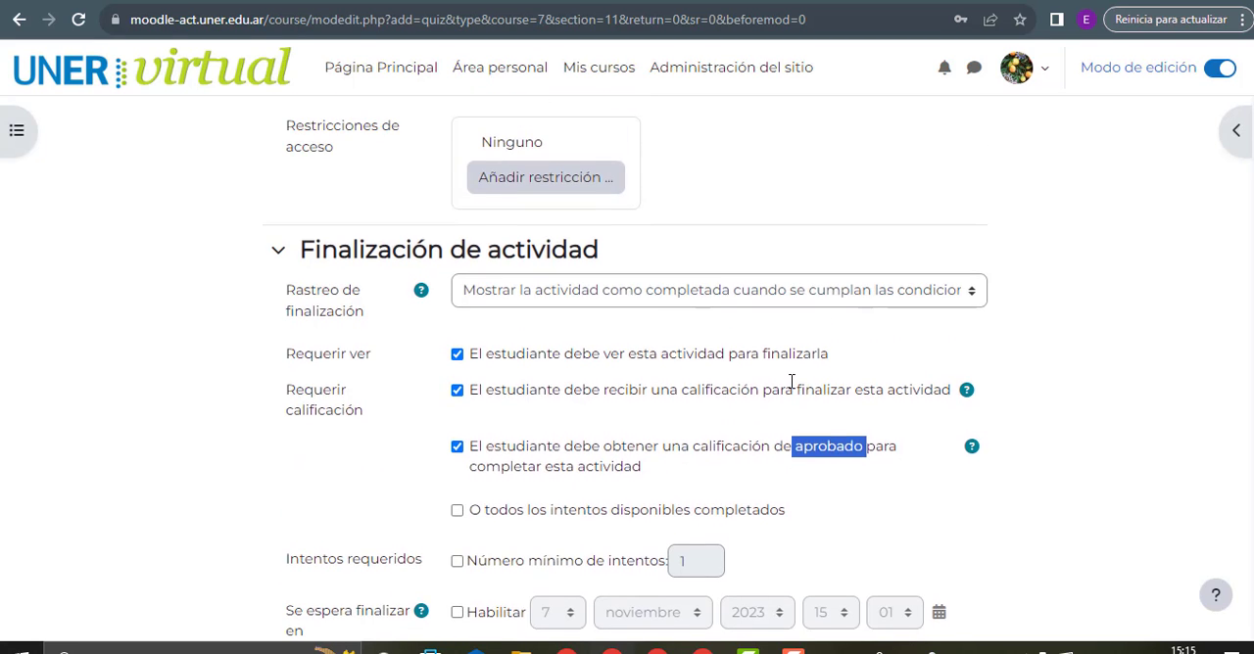
scroll(791, 381, "down", 3)
scroll(780, 378, "up", 1)
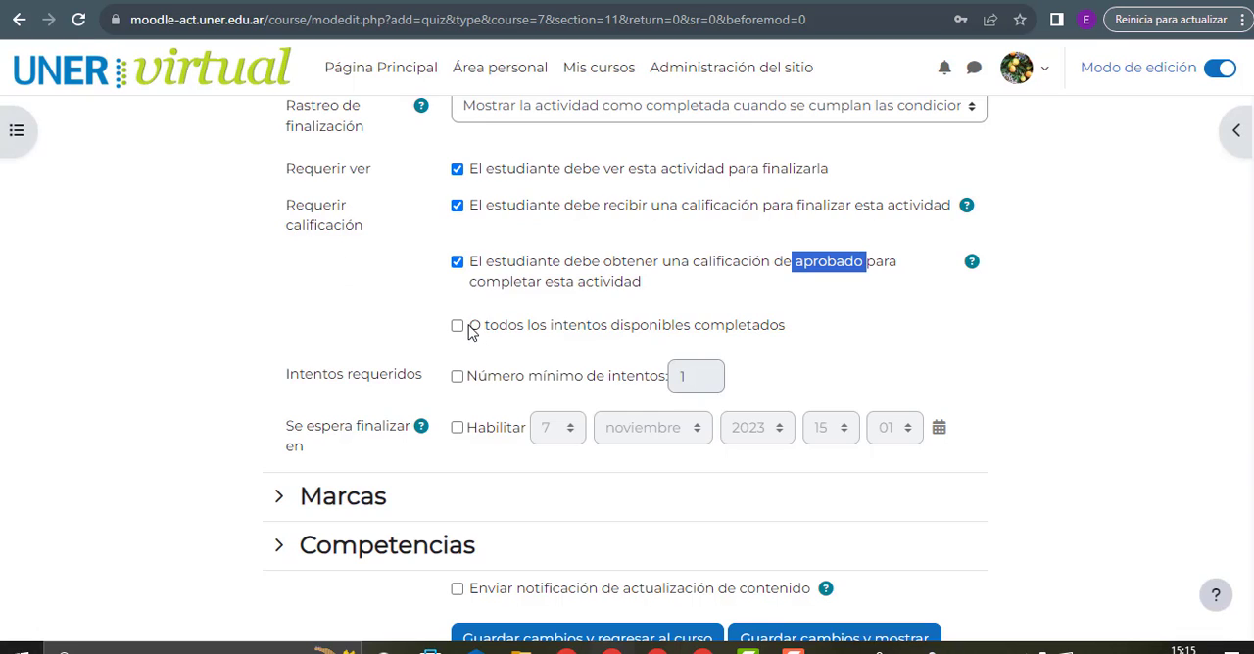
left_click_drag(553, 328, 789, 331)
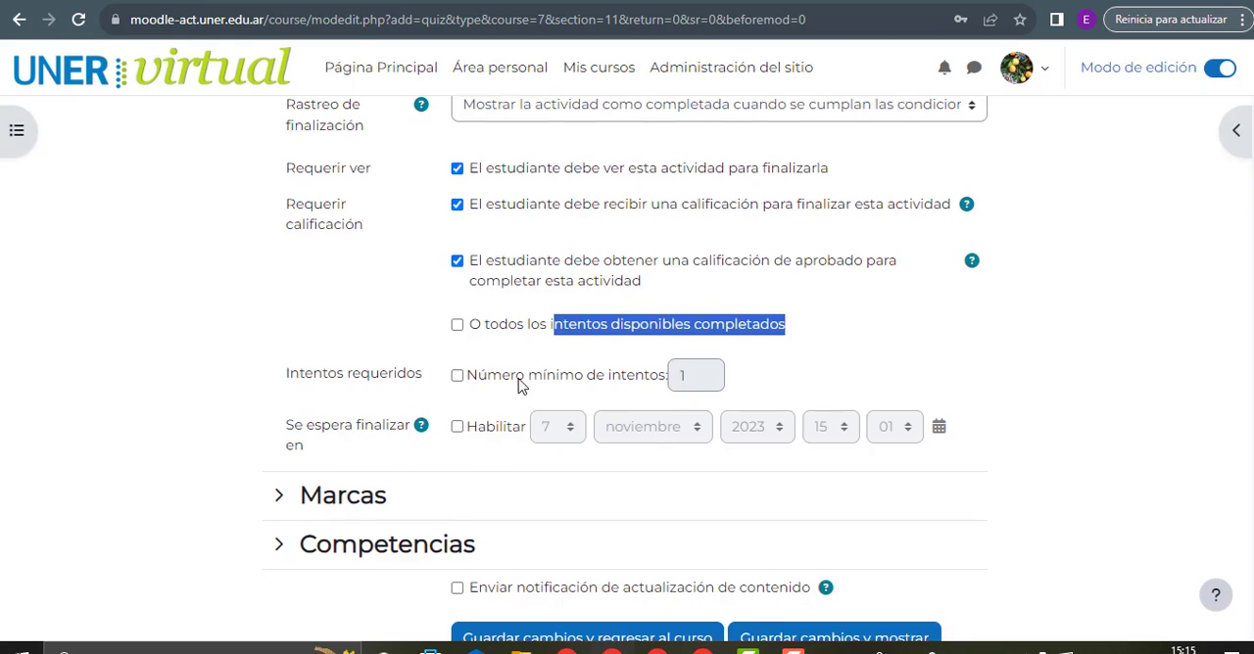
scroll(437, 304, "down", 1)
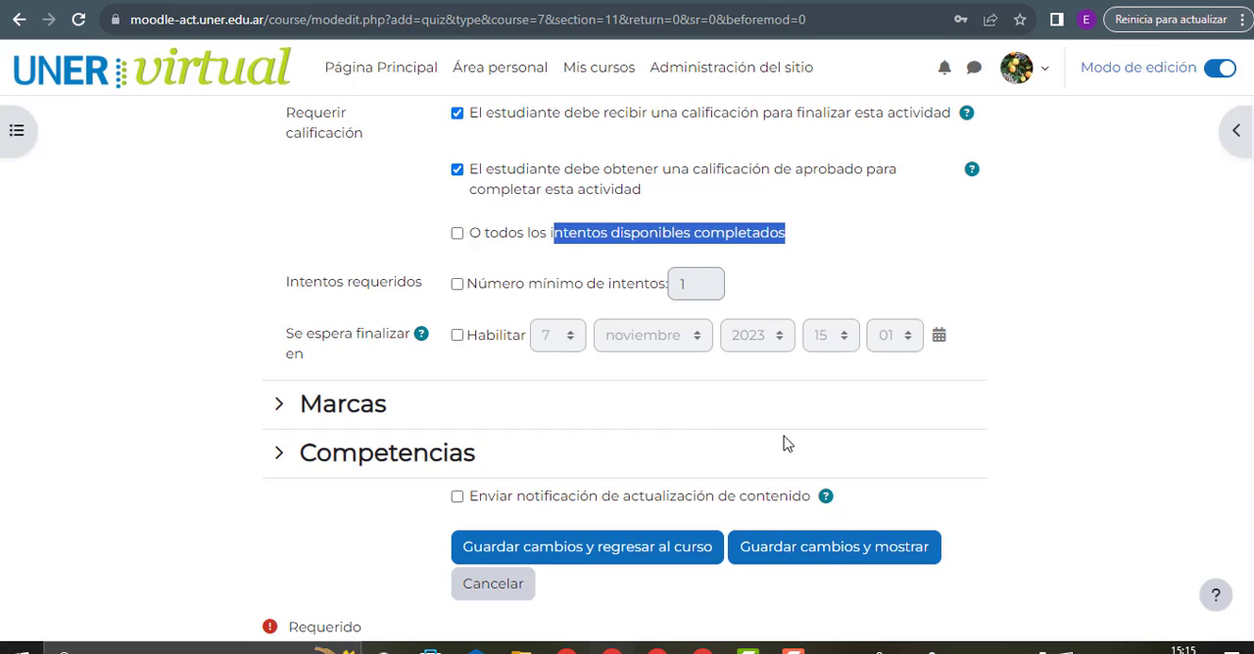
mouse_move(793, 650)
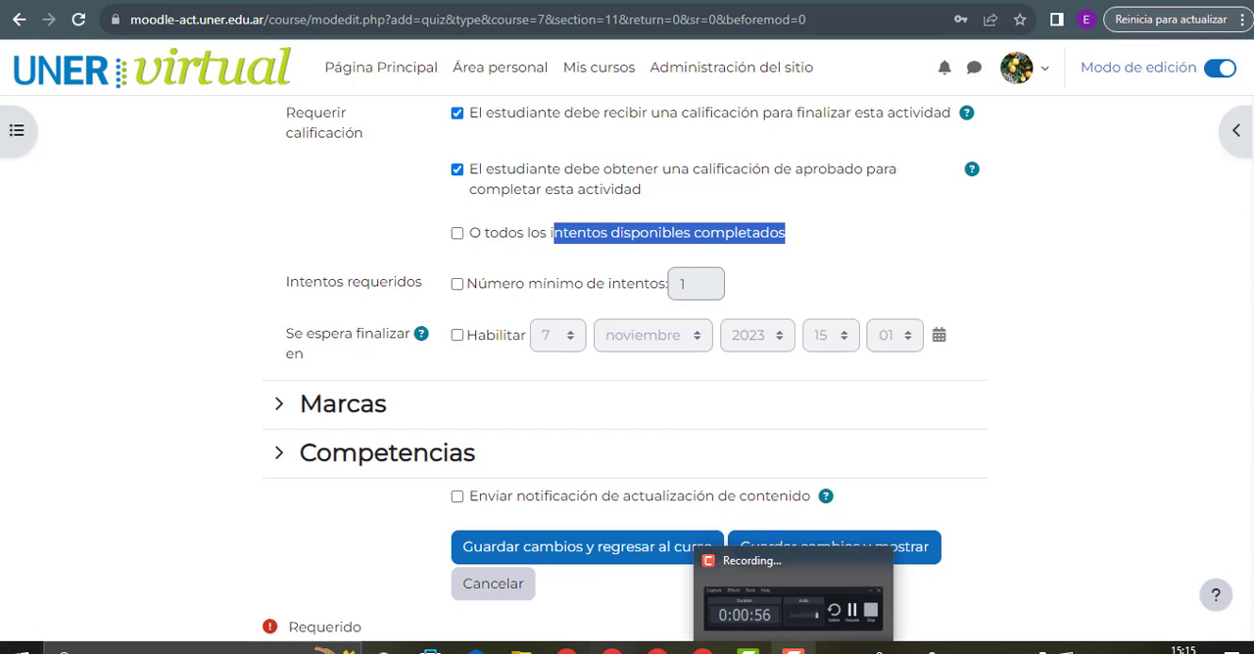
left_click(796, 621)
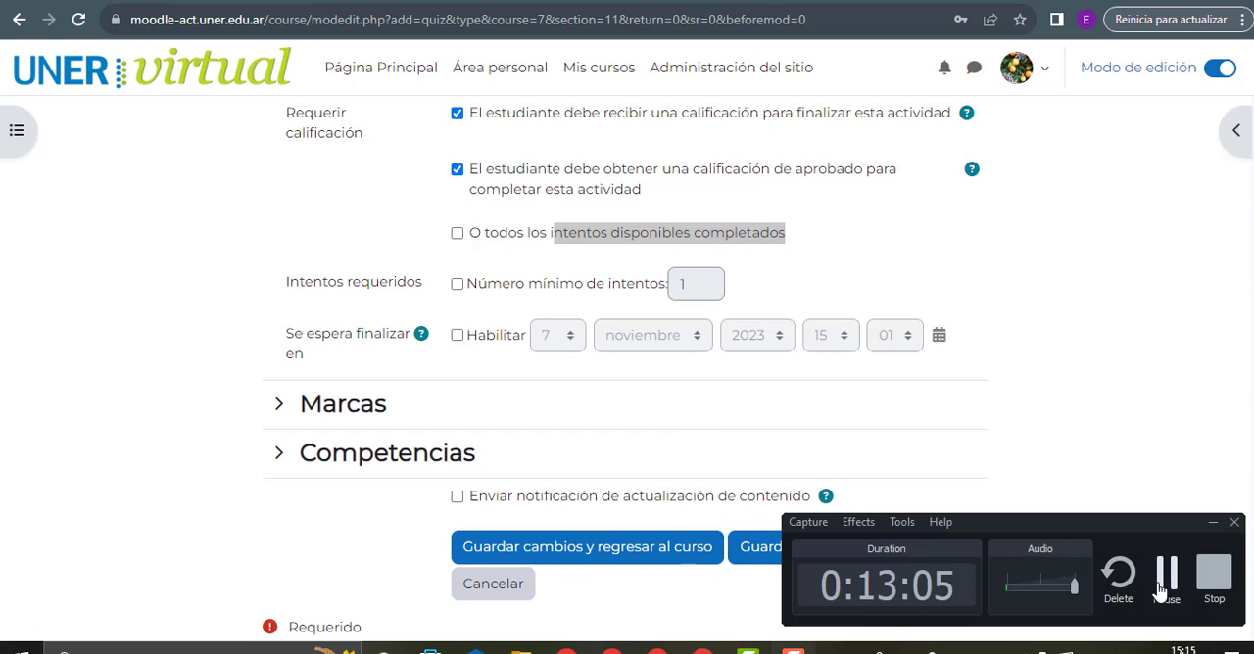
Expand the Marcas section and check the tag suggestions without adding any tag
left_click(294, 424)
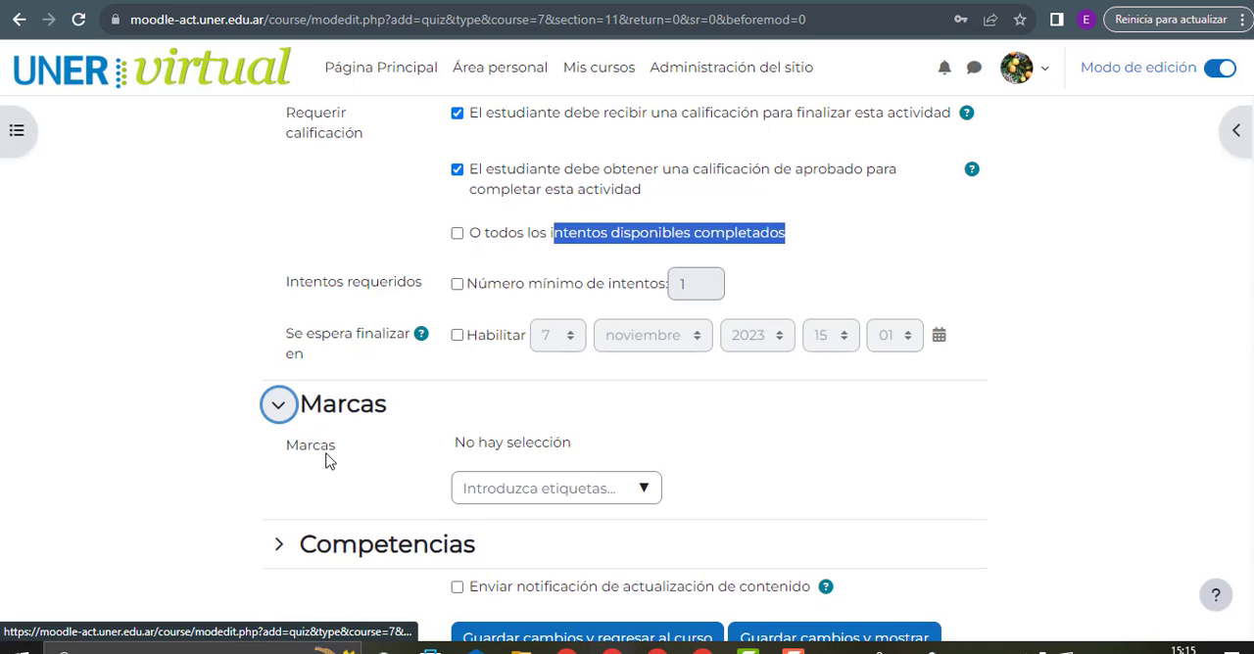
left_click(645, 492)
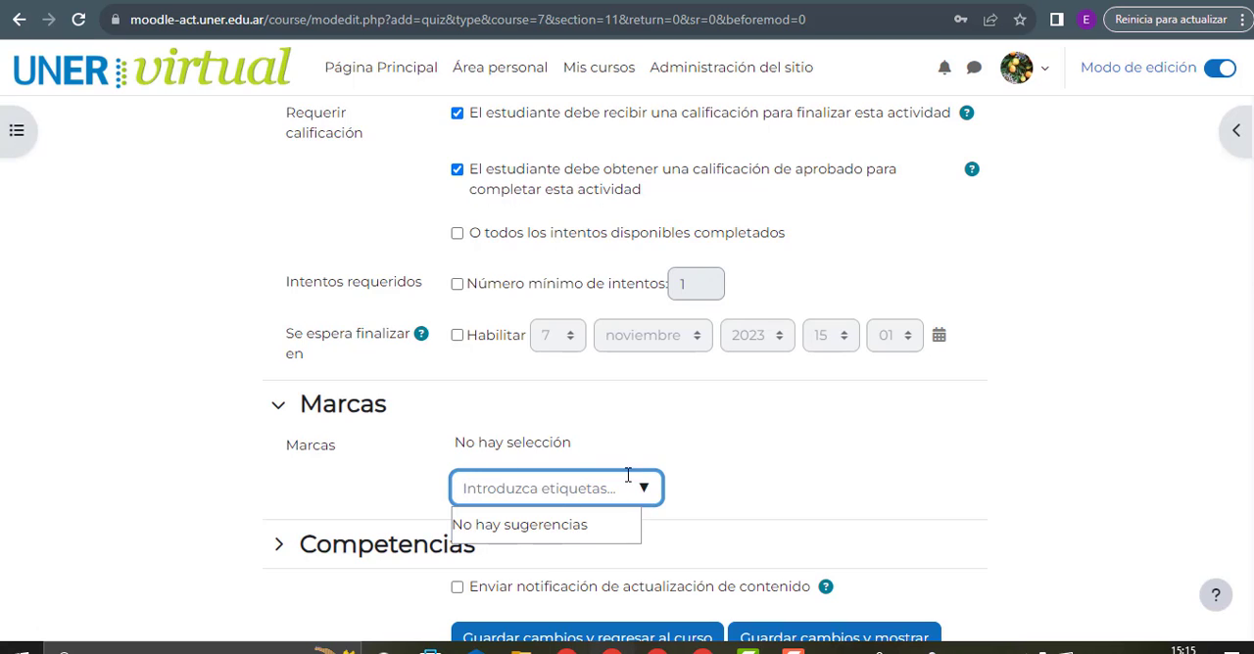
left_click(681, 457)
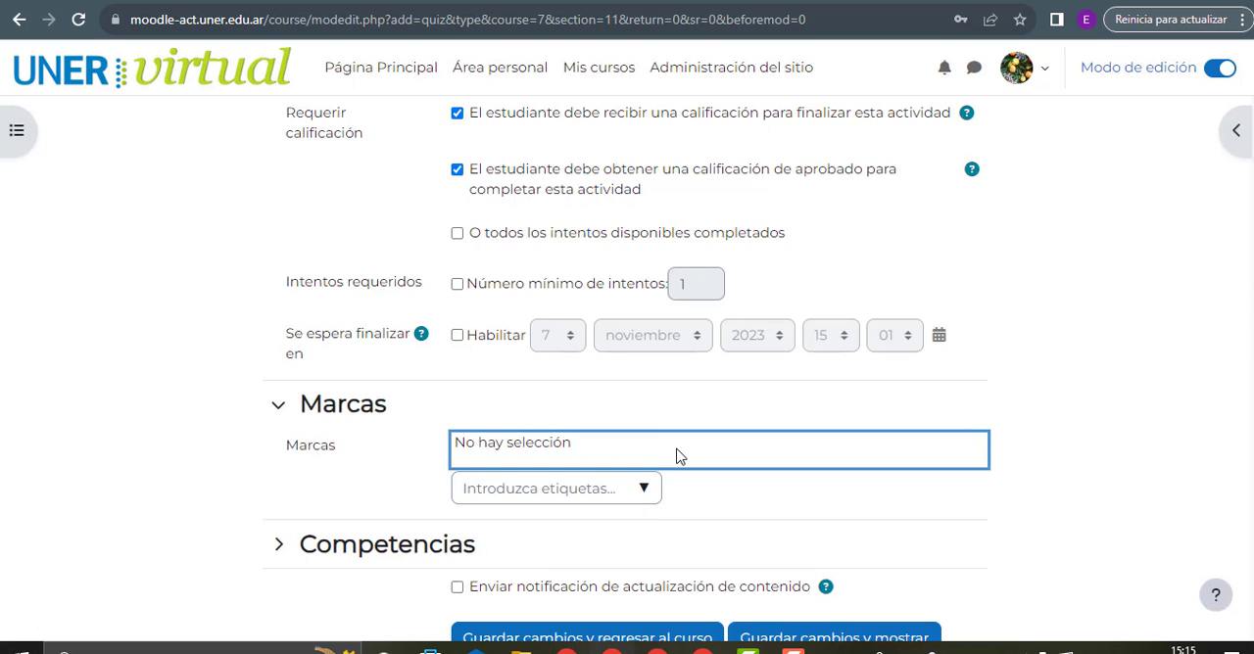
Expand Competencias and review the course competency search and the options available for Al finalizar la actividad
scroll(681, 457, "down", 3)
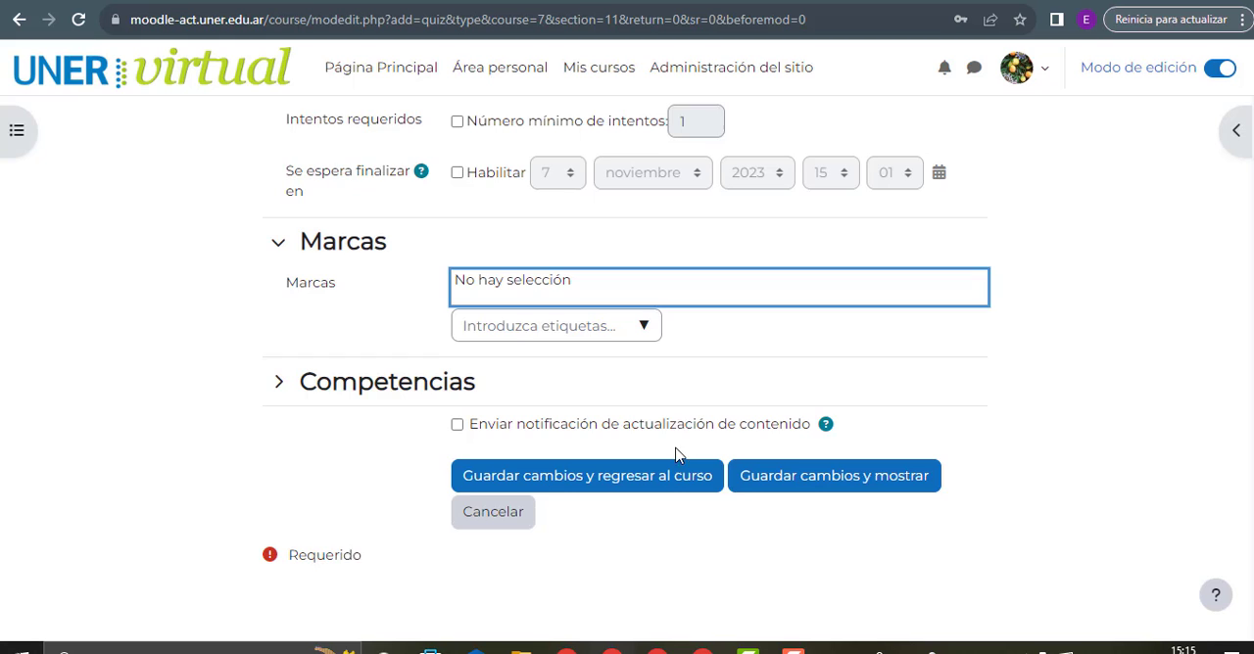
left_click(401, 393)
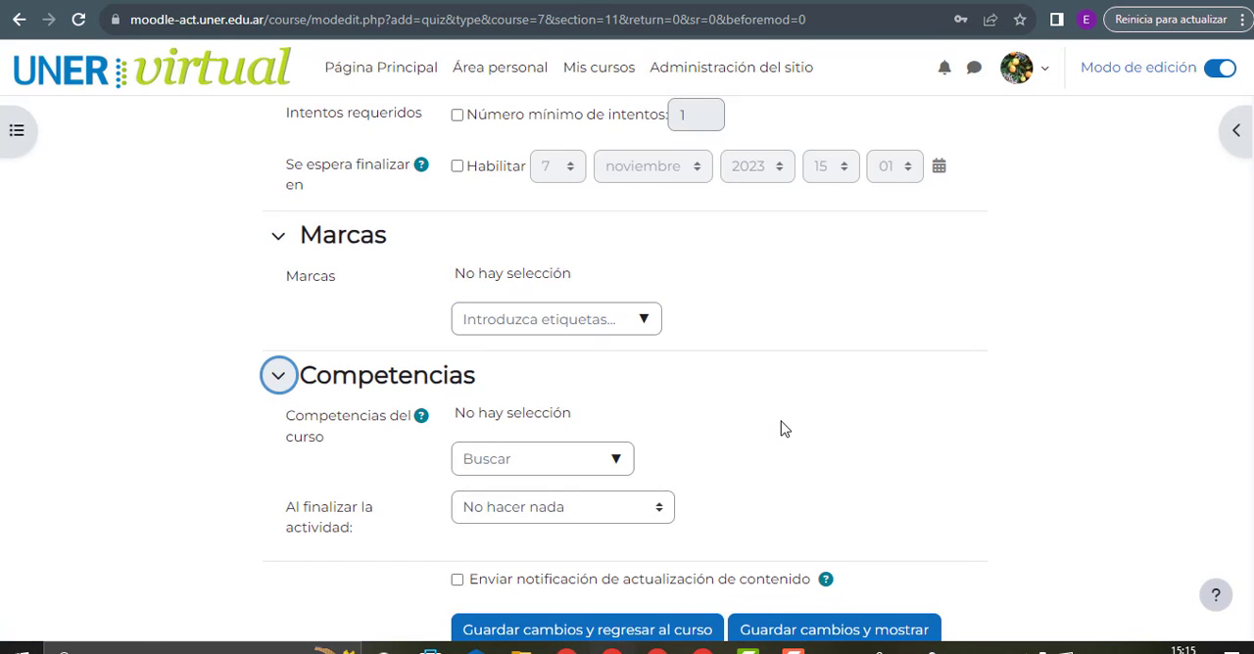
scroll(783, 429, "down", 2)
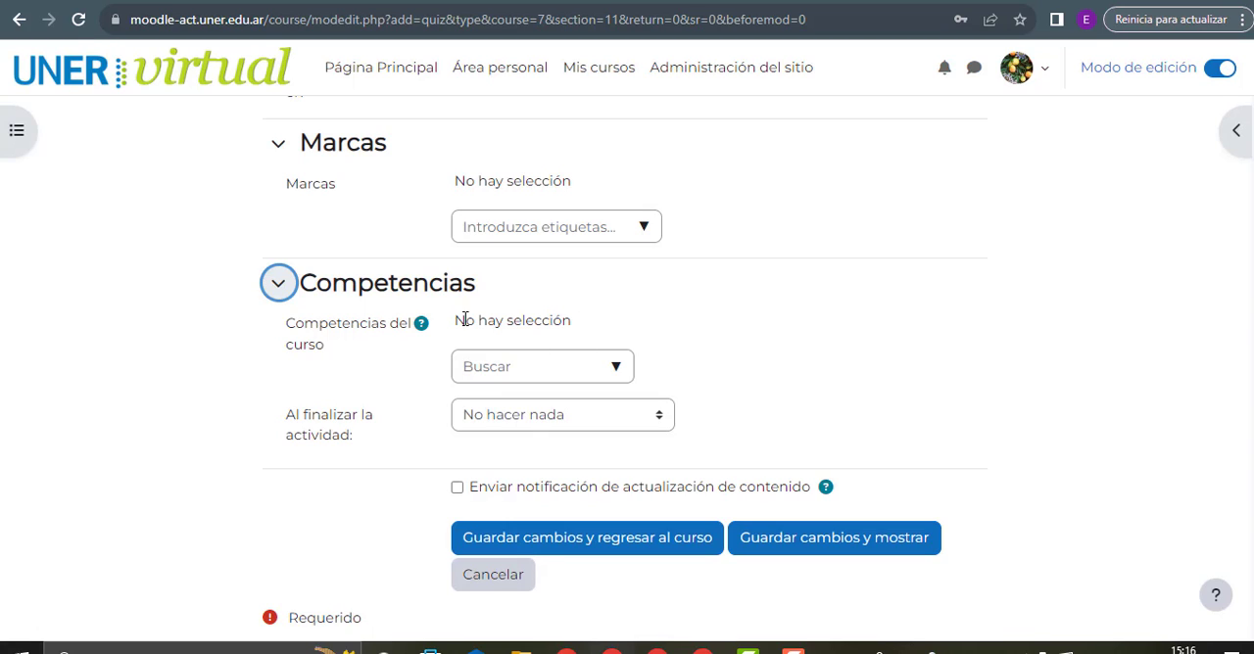
left_click(619, 373)
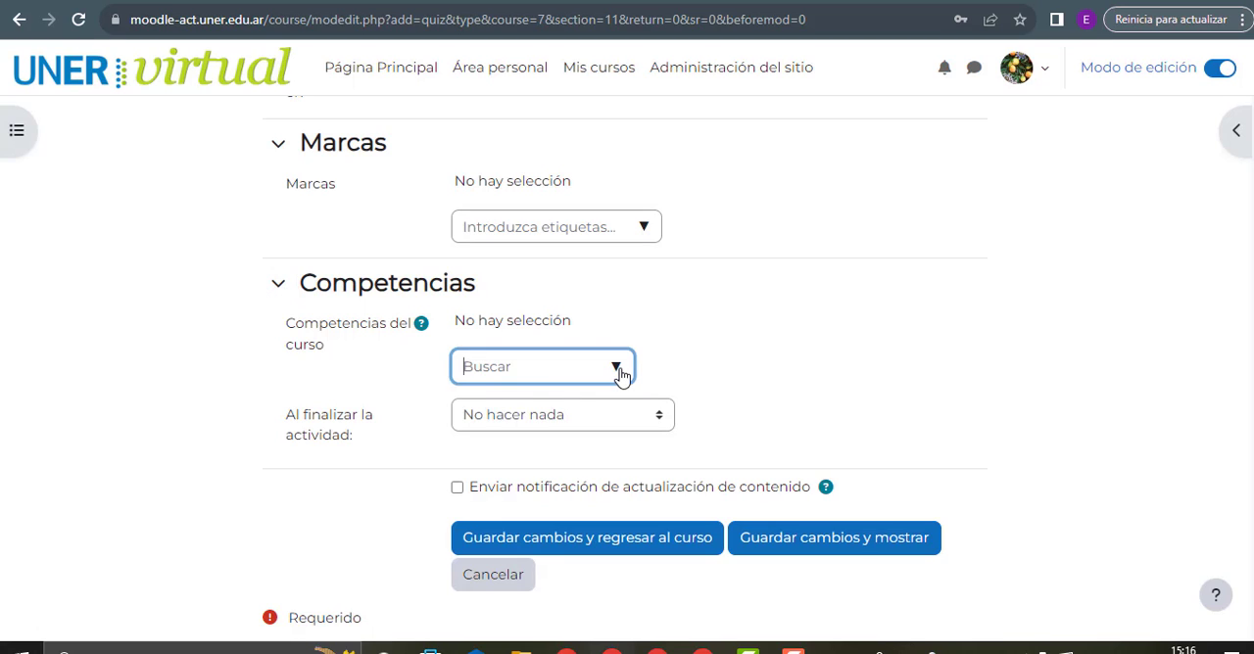
left_click(692, 357)
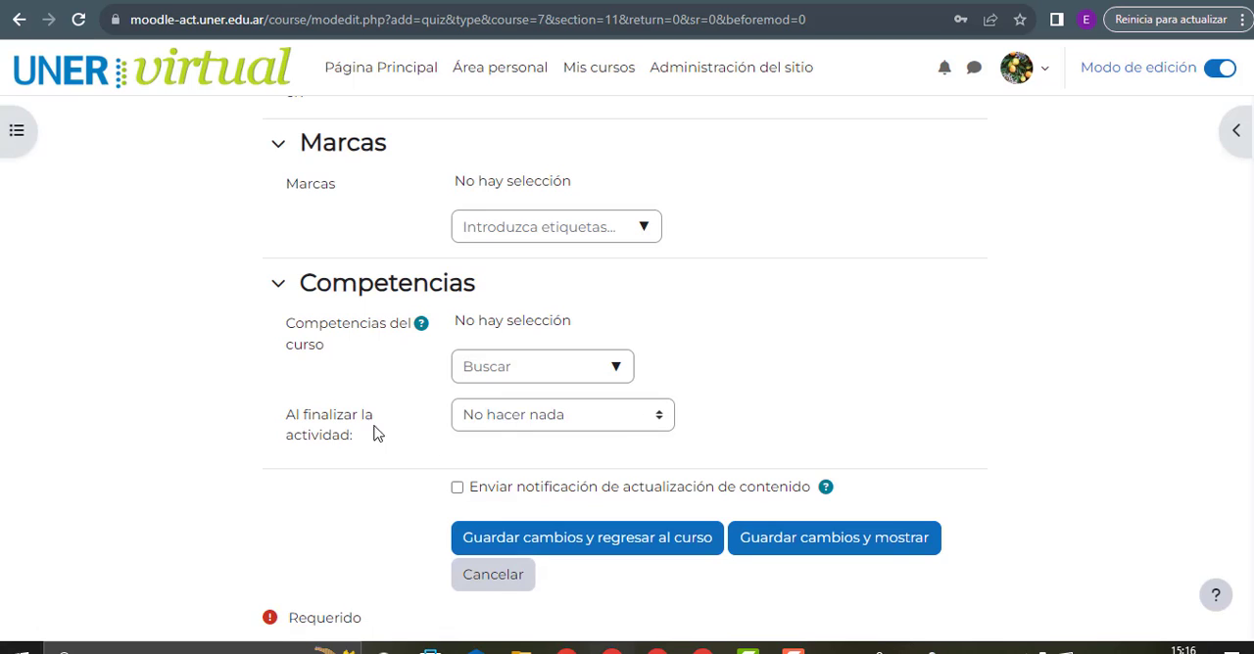
left_click(612, 420)
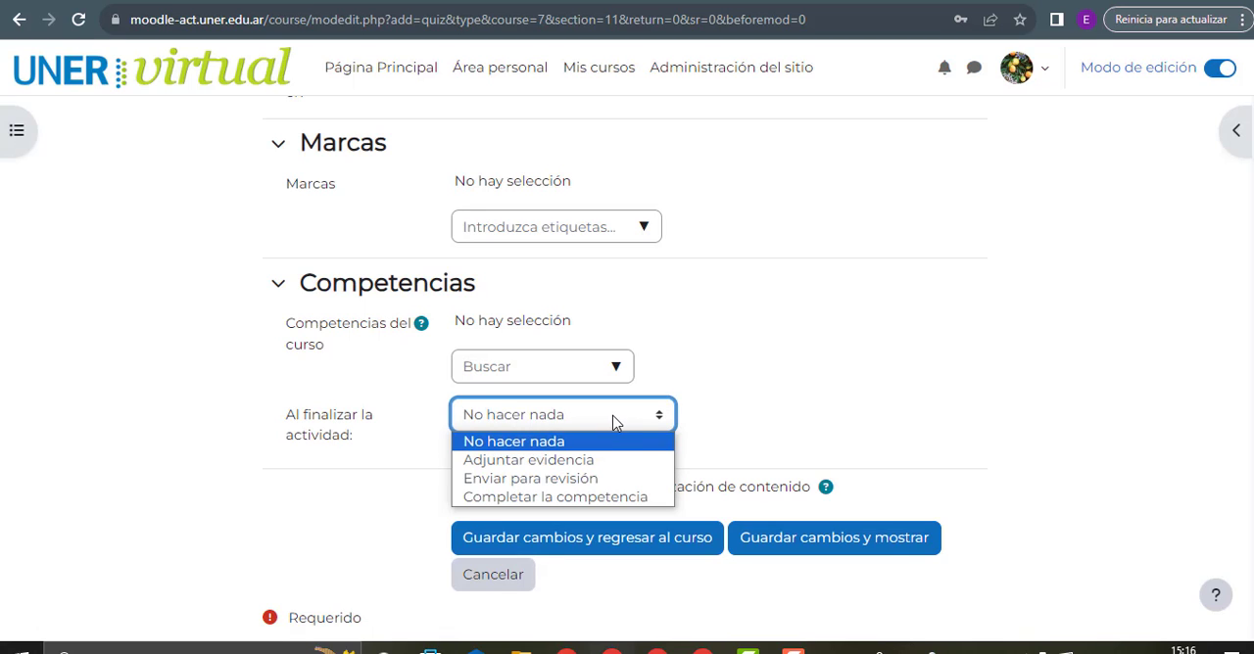